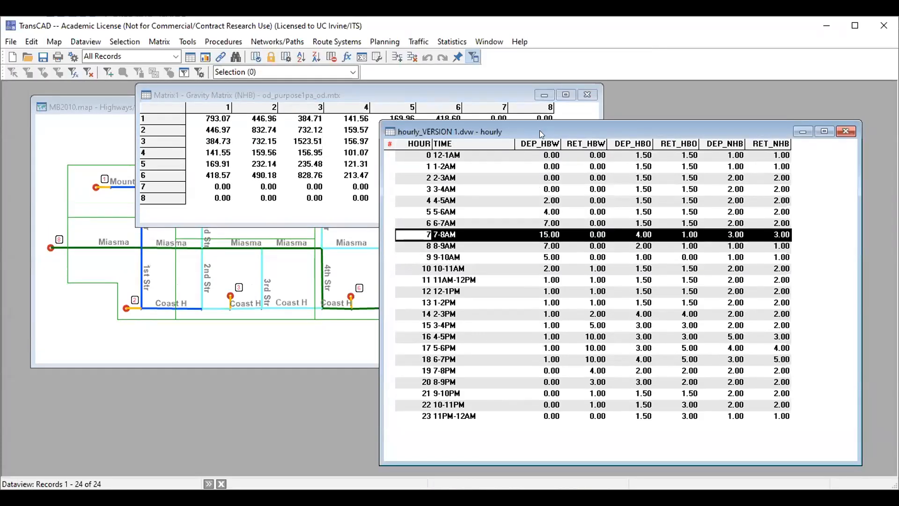
# Examine the 7-8AM row of the hourly dataview and the NHB gravity matrix, moving both windows to compare them.
pyautogui.moveTo(539, 131); pyautogui.dragTo(535, 130)
pyautogui.click(519, 234)
pyautogui.click(695, 238)
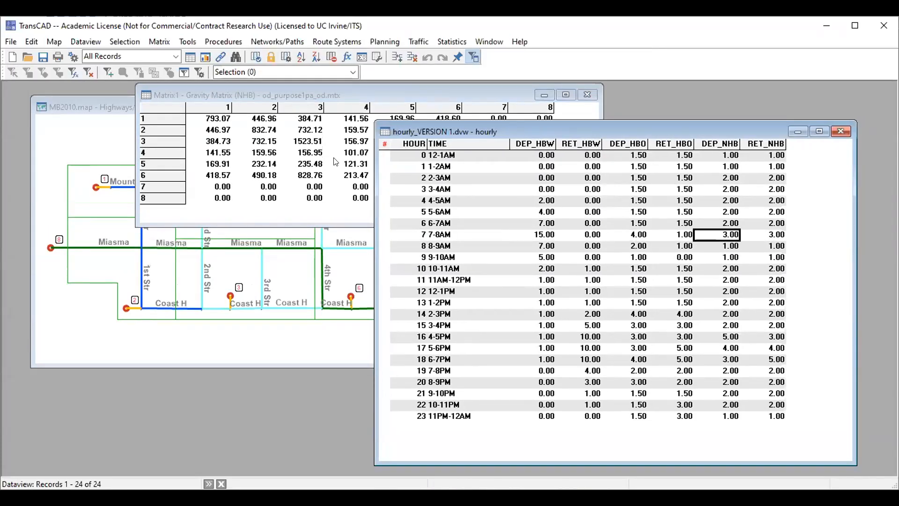
pyautogui.click(328, 145)
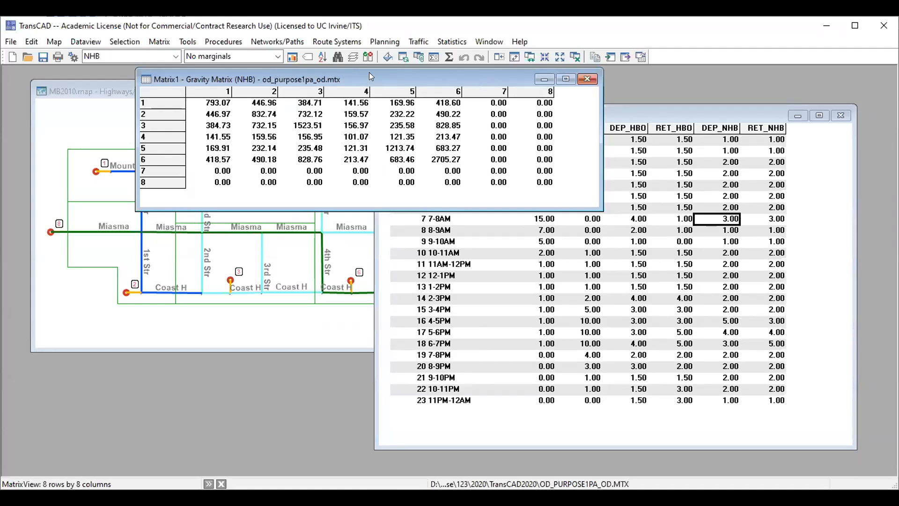
pyautogui.moveTo(377, 72); pyautogui.dragTo(429, 74)
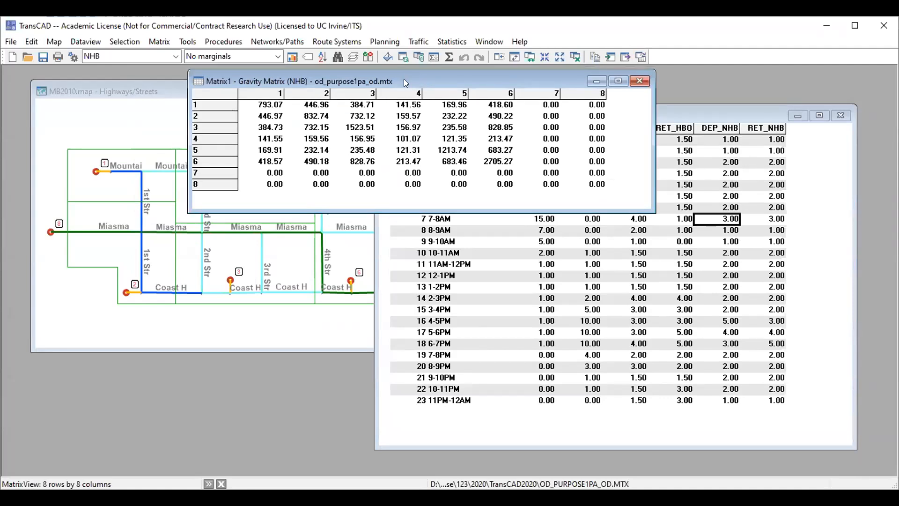
pyautogui.moveTo(405, 82); pyautogui.dragTo(406, 84)
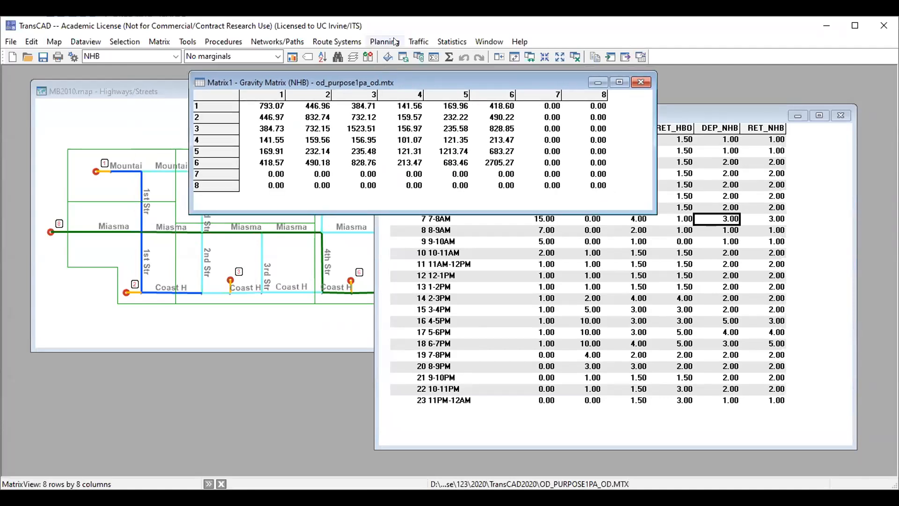
pyautogui.click(721, 119)
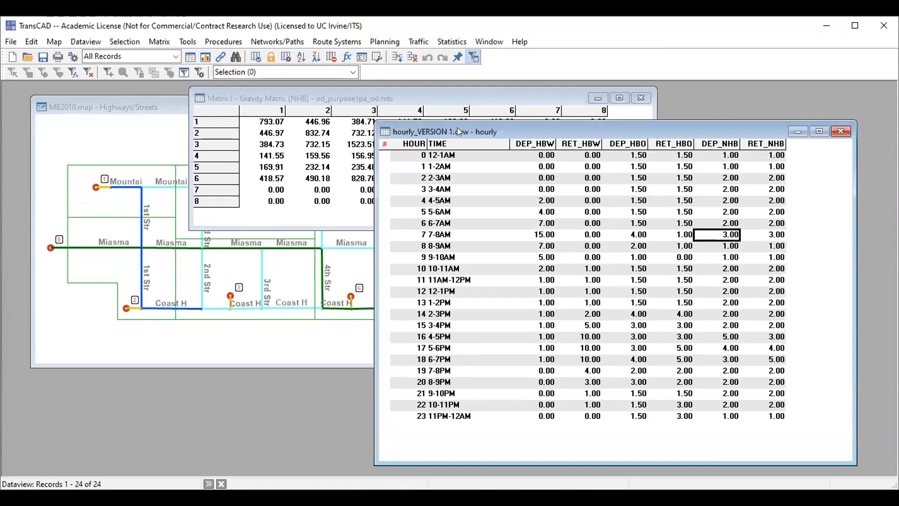
pyautogui.moveTo(457, 127); pyautogui.dragTo(389, 131)
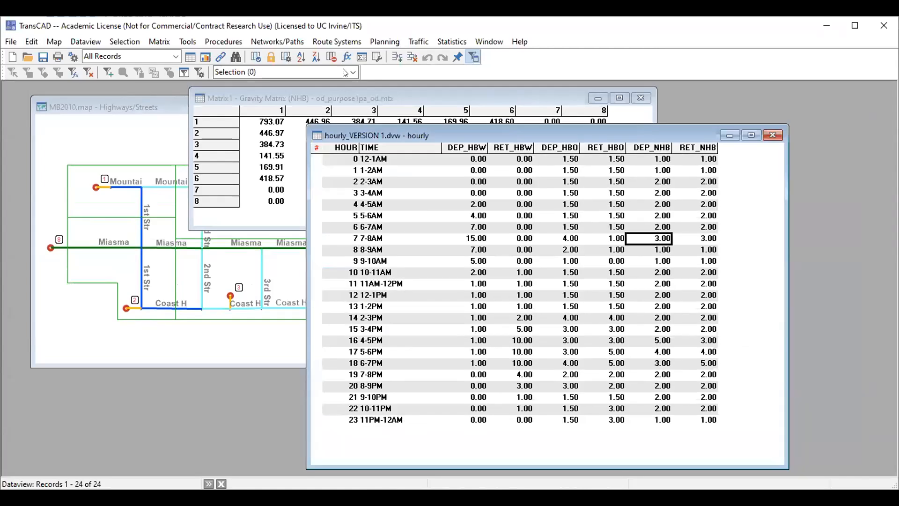
# Start the P-A to O-D conversion with Gravity Matrix as the P-A matrix file and hourly as the lookup dataview.
pyautogui.click(376, 41)
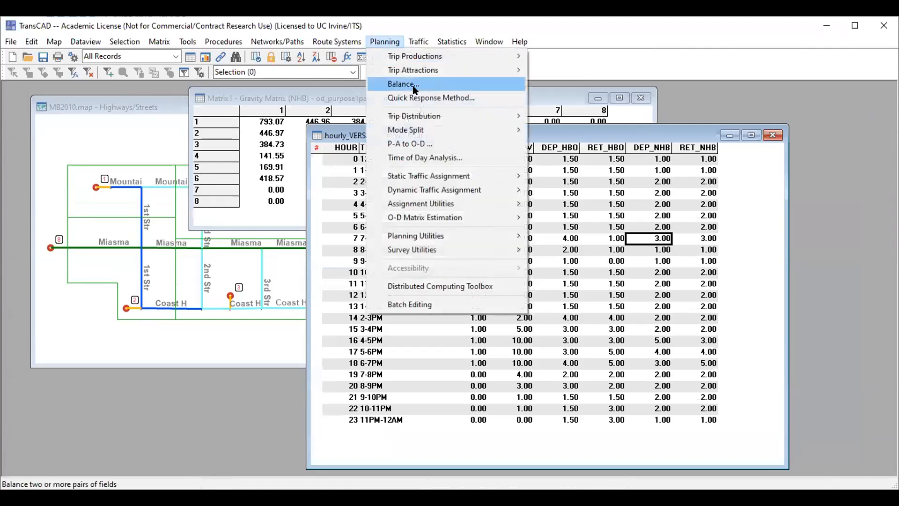
pyautogui.click(428, 146)
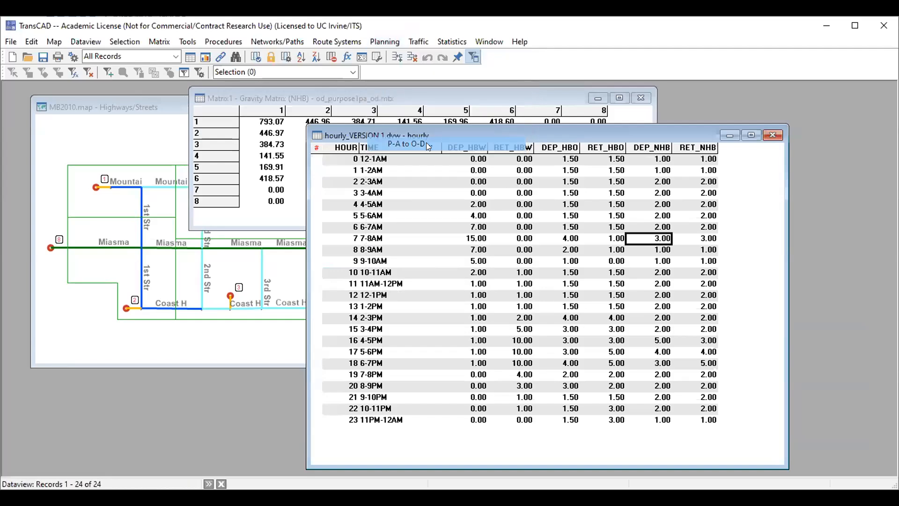
pyautogui.click(376, 199)
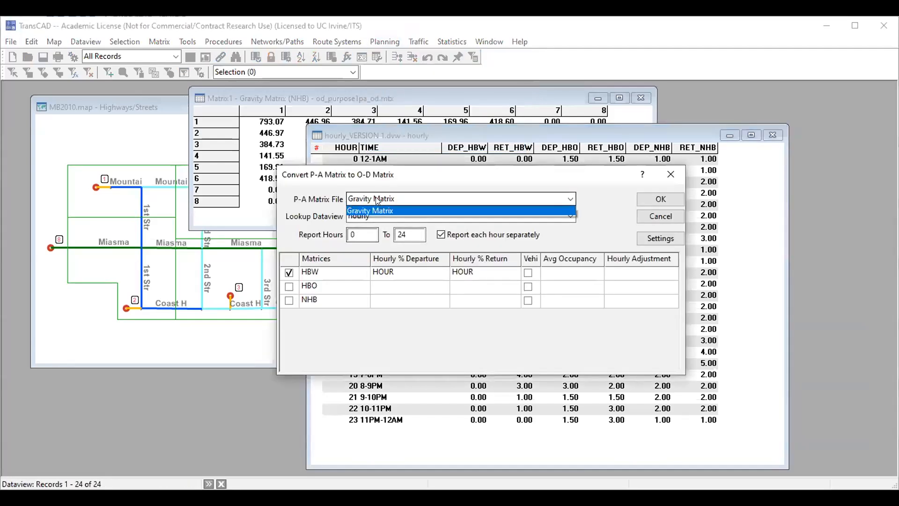
pyautogui.click(376, 198)
pyautogui.click(375, 217)
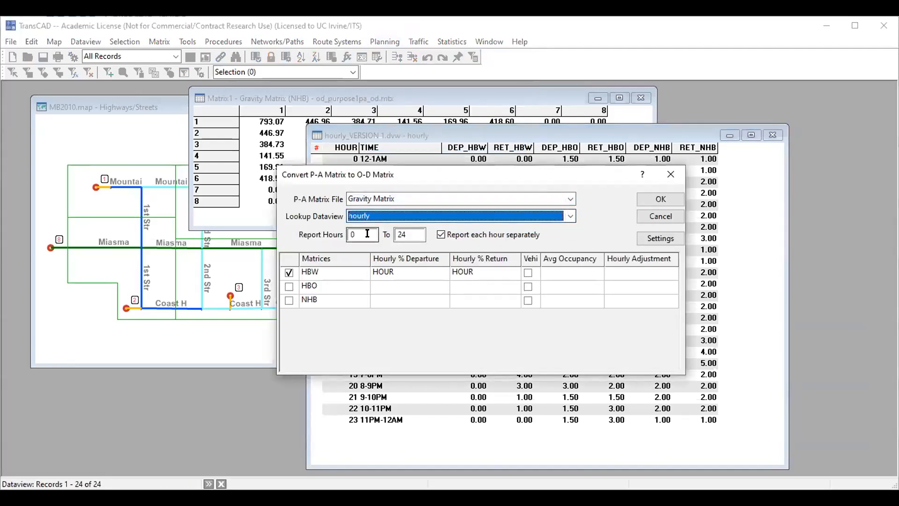
# Set the report hours to 7 to 8 and include the HBO and NHB matrices in the conversion.
pyautogui.press('Tab')
pyautogui.press('Left')
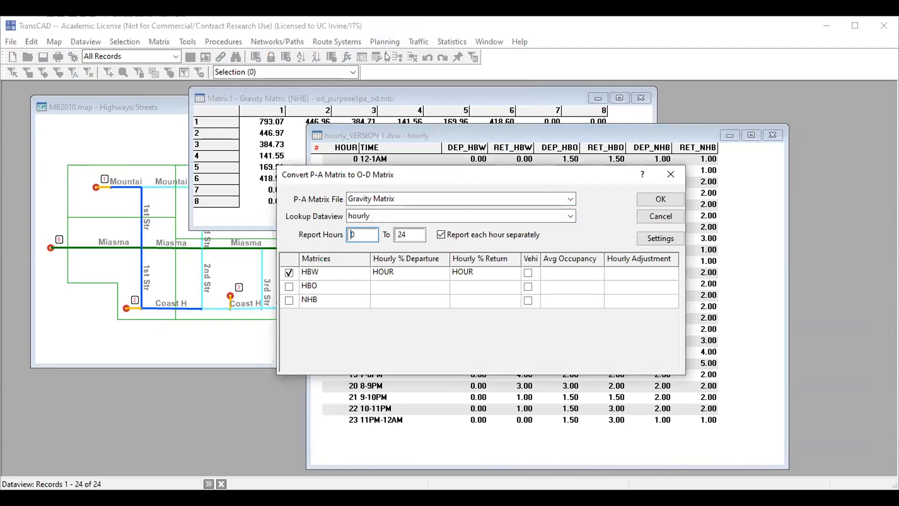
pyautogui.doubleClick(349, 235)
pyautogui.write('7')
pyautogui.press('Tab')
pyautogui.write('8')
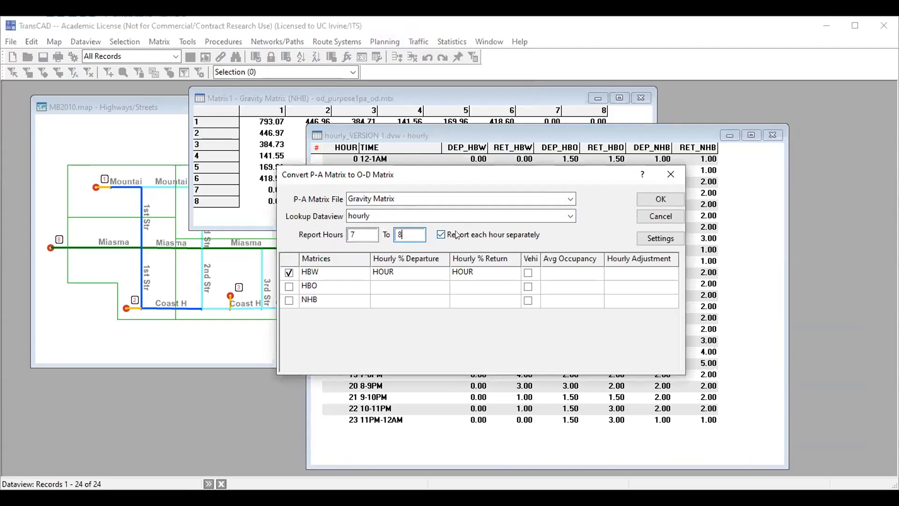
pyautogui.click(287, 287)
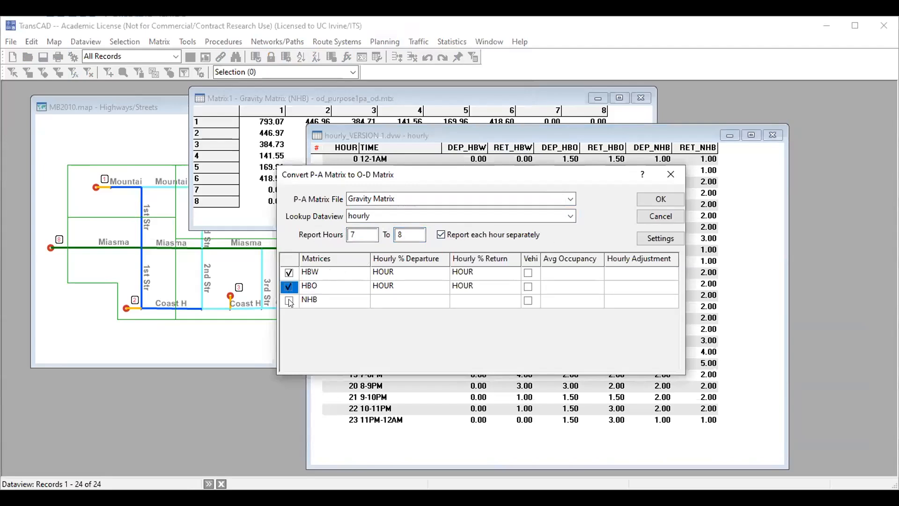
pyautogui.click(289, 300)
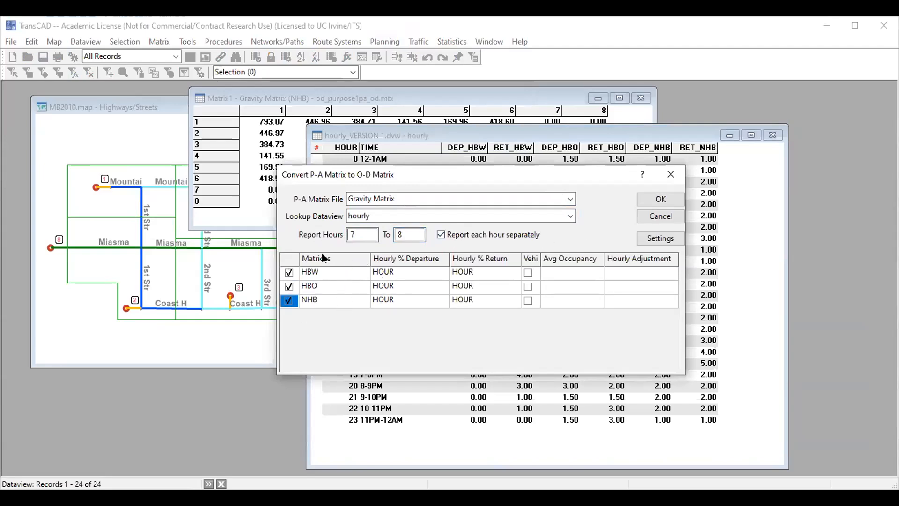
# Assign the hourly departure percentage fields: DEP_HBW for HBW, DEP_HBO for HBO and DEP_NHB for NHB.
pyautogui.click(395, 273)
pyautogui.click(443, 274)
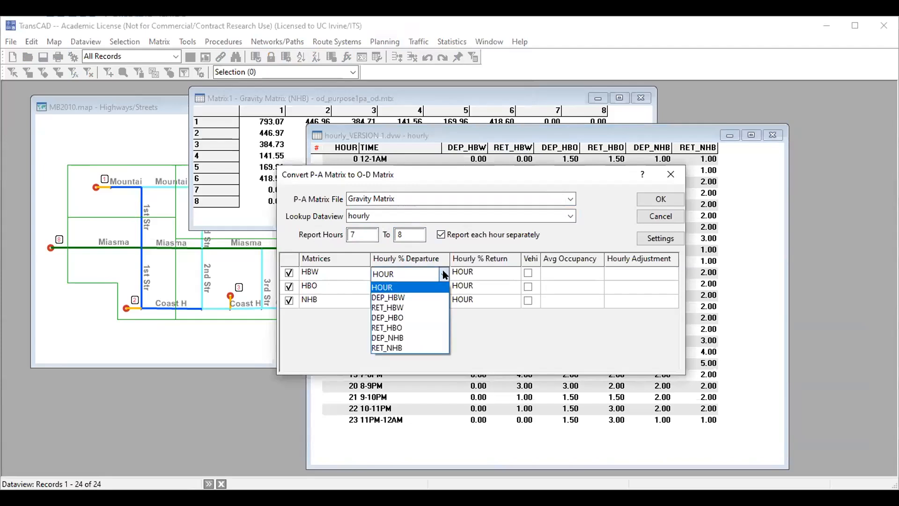
pyautogui.click(415, 292)
pyautogui.click(437, 283)
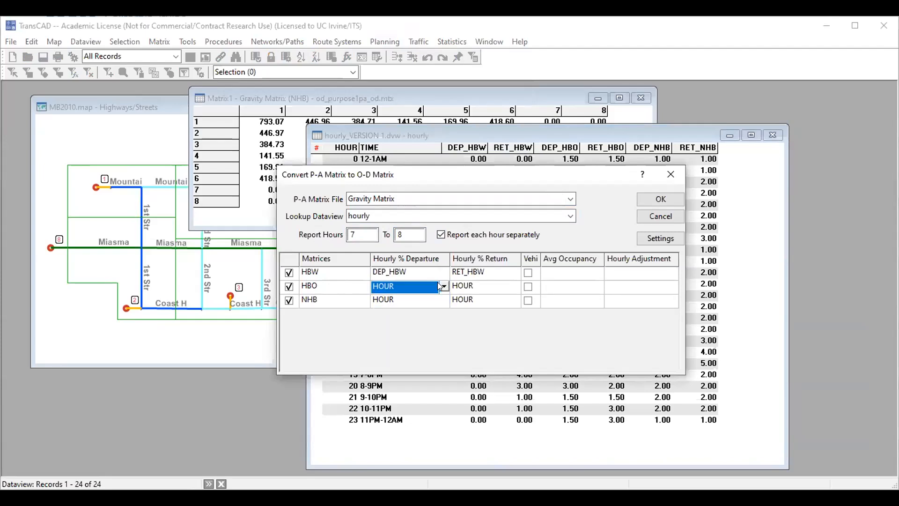
pyautogui.click(439, 283)
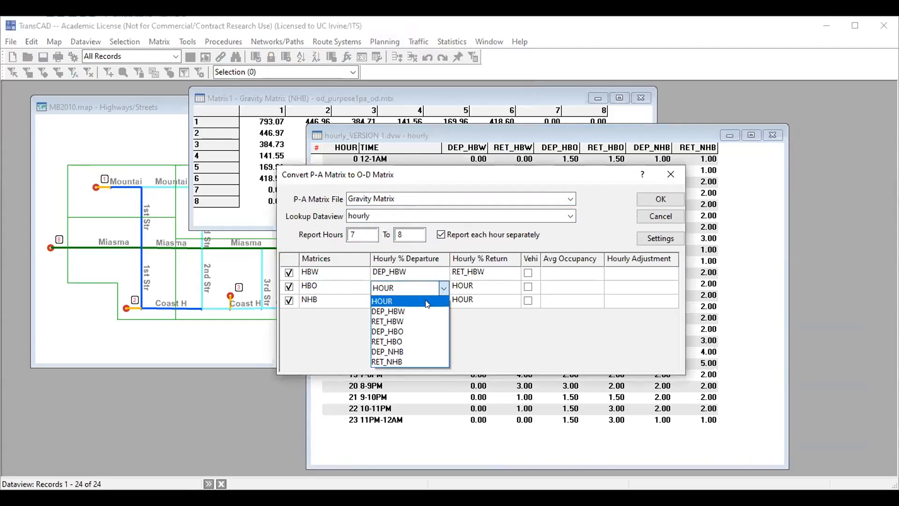
pyautogui.click(409, 332)
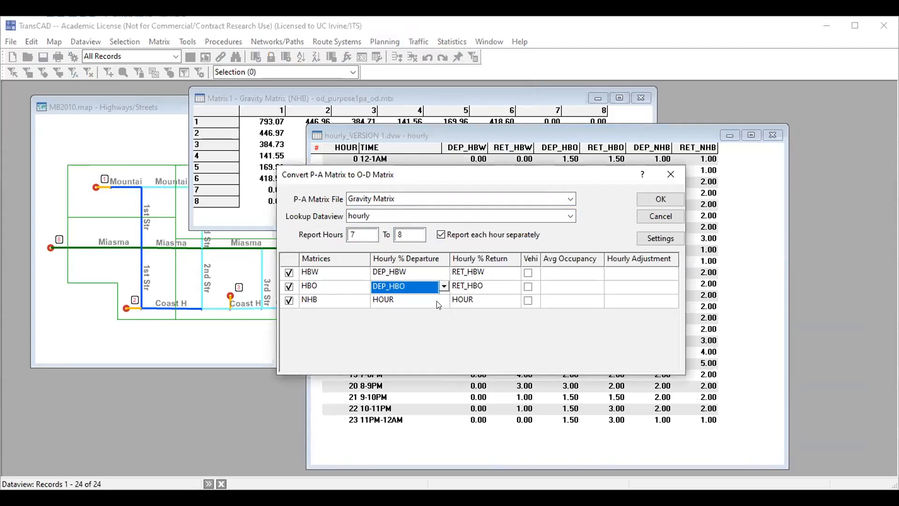
pyautogui.click(437, 302)
pyautogui.click(443, 302)
pyautogui.click(396, 363)
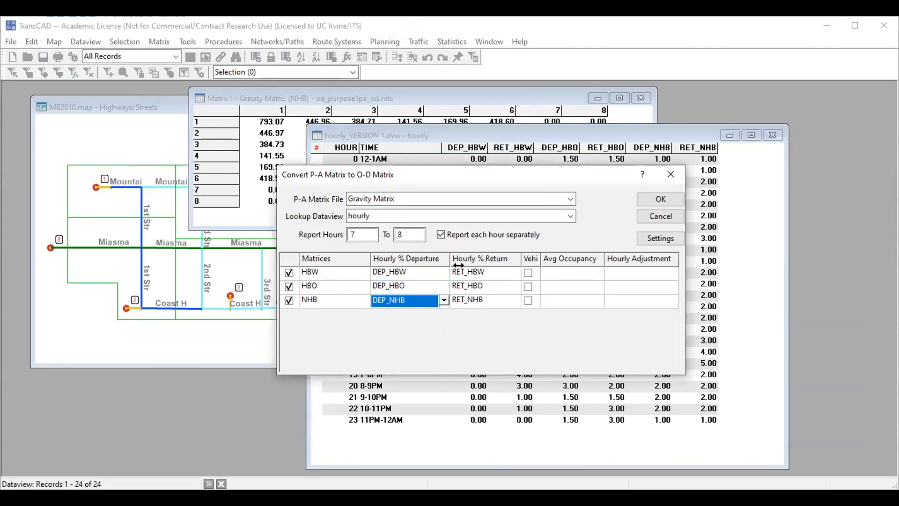
# Enable conversion to vehicle trips for the HBW, HBO and NHB matrices.
pyautogui.click(528, 273)
pyautogui.click(528, 287)
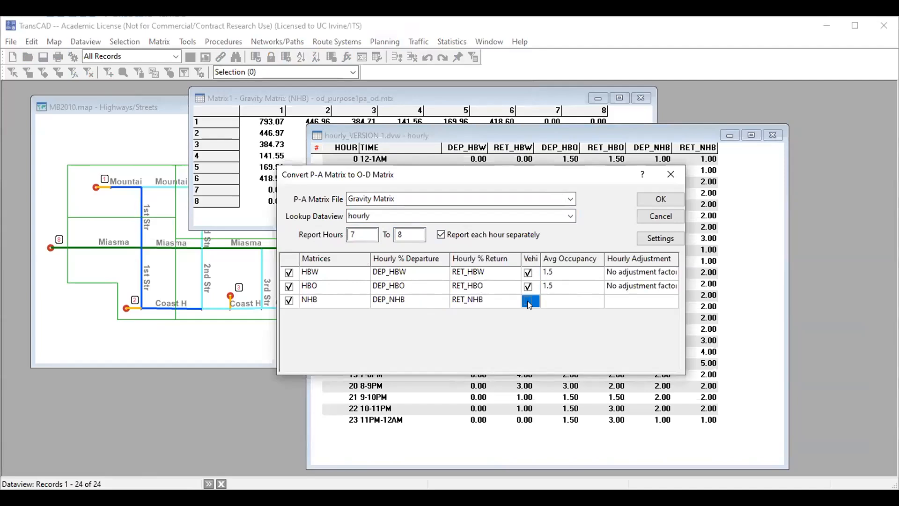
pyautogui.click(528, 302)
pyautogui.click(391, 264)
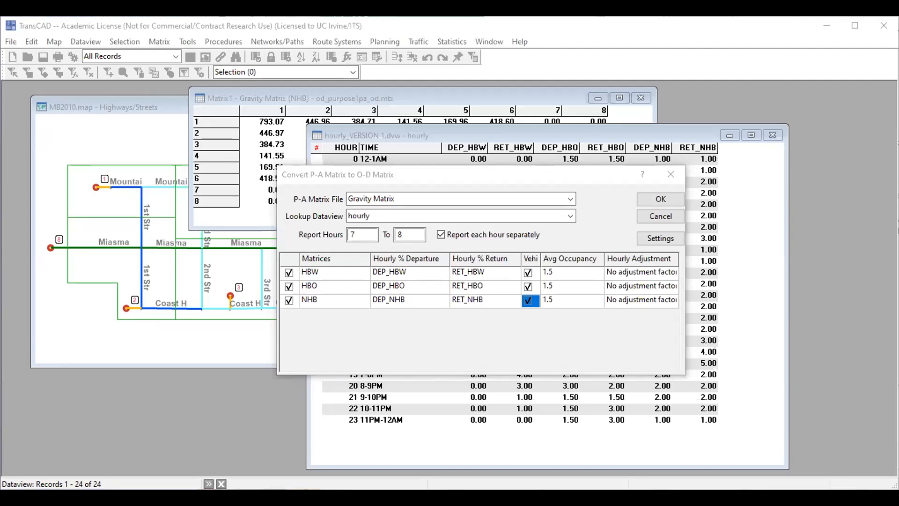
# Set the average occupancy to 1.1 for HBW, 1.4 for HBO and 1.2 for NHB.
pyautogui.click(569, 275)
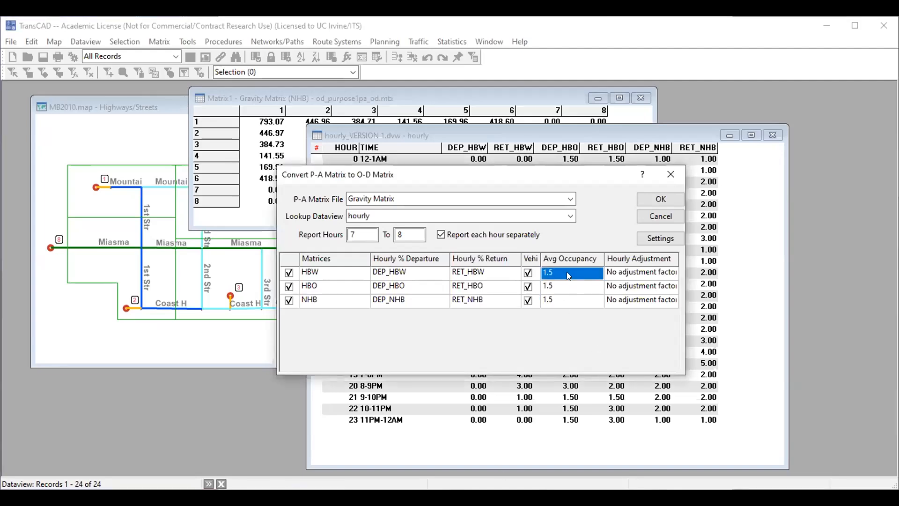
pyautogui.write('1.1')
pyautogui.press('Down')
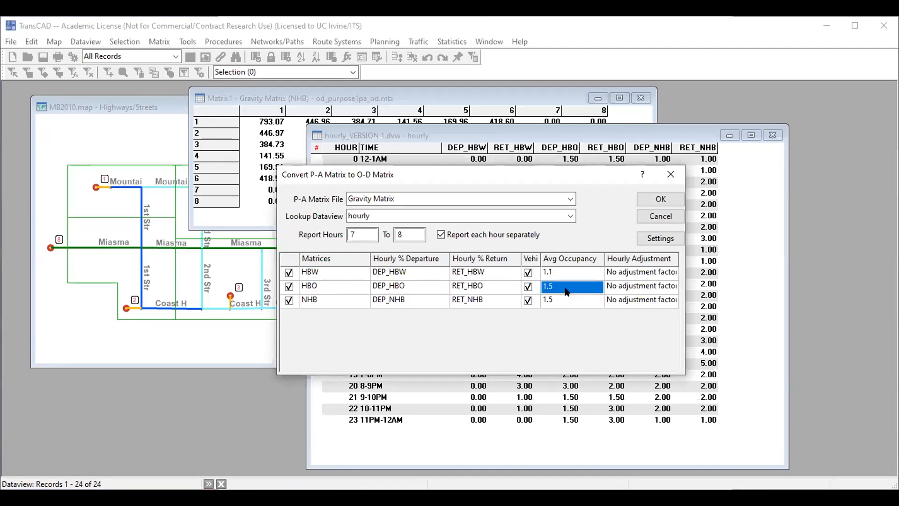
pyautogui.write('1.4')
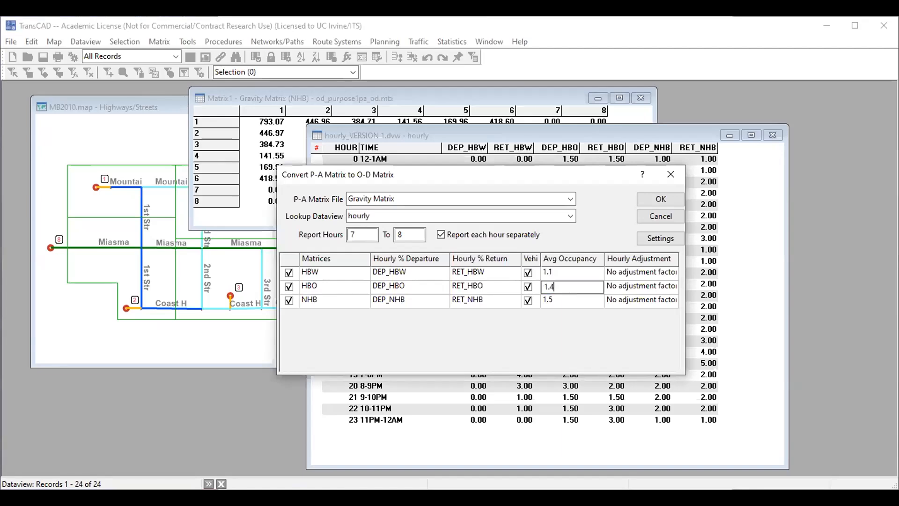
pyautogui.click(581, 304)
pyautogui.write('1.2')
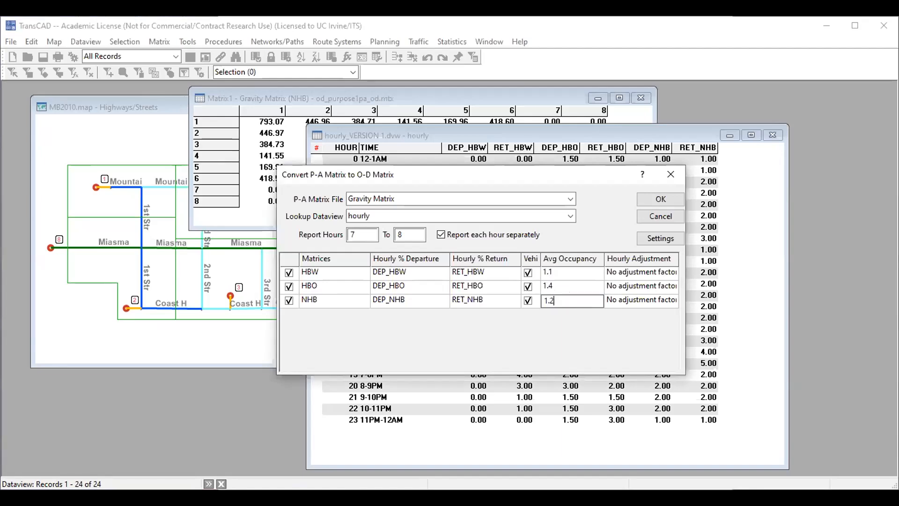
# Accept the conversion settings and name the output matrix file ODHourlyMorningPeak, matching the file prefix.
pyautogui.press('Return')
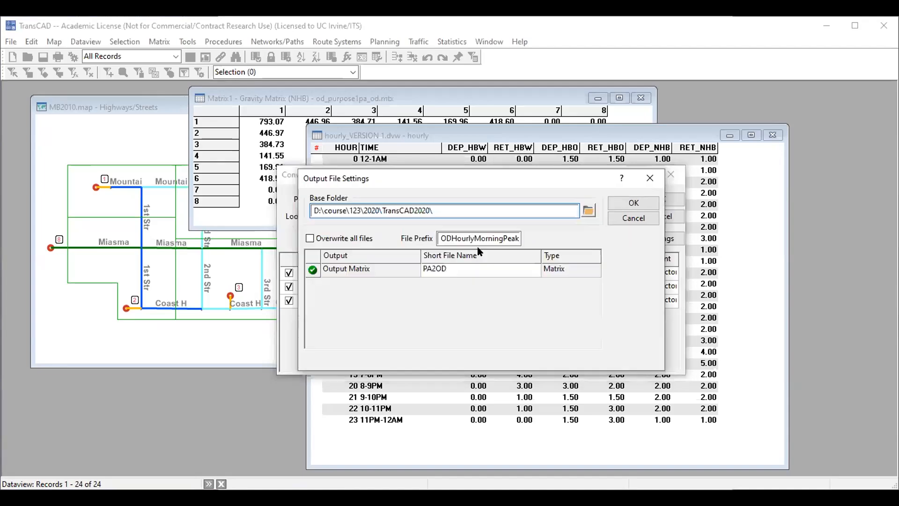
pyautogui.moveTo(439, 236); pyautogui.dragTo(531, 242)
pyautogui.hotkey('ctrl', 'c')
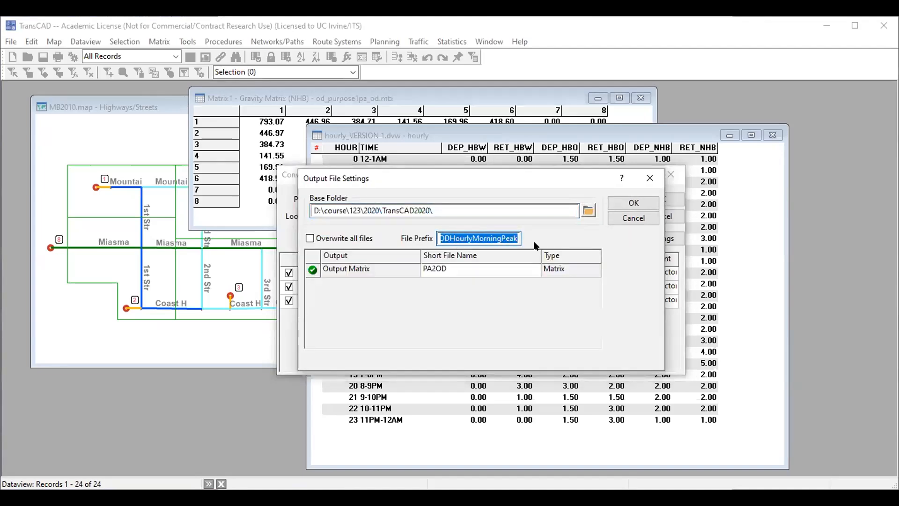
pyautogui.click(461, 268)
pyautogui.click(449, 271)
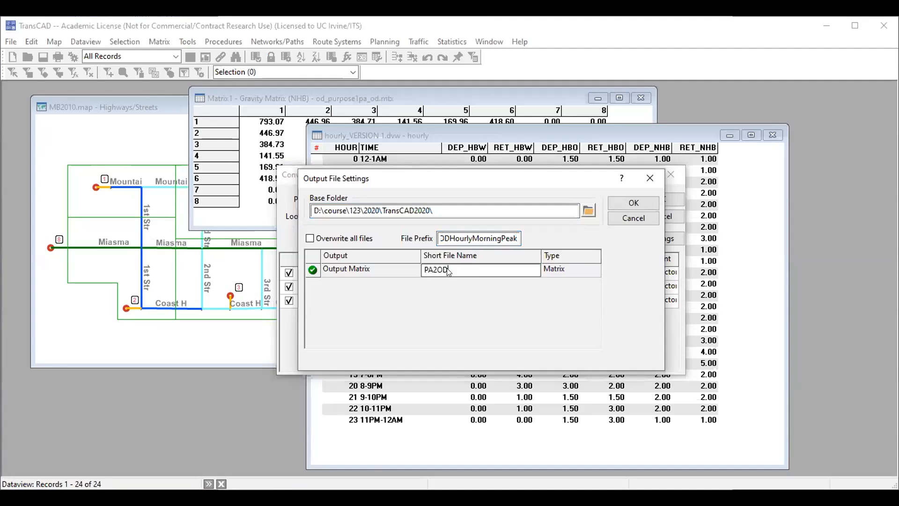
pyautogui.moveTo(447, 268); pyautogui.dragTo(419, 269)
pyautogui.hotkey('ctrl', 'v')
pyautogui.click(642, 204)
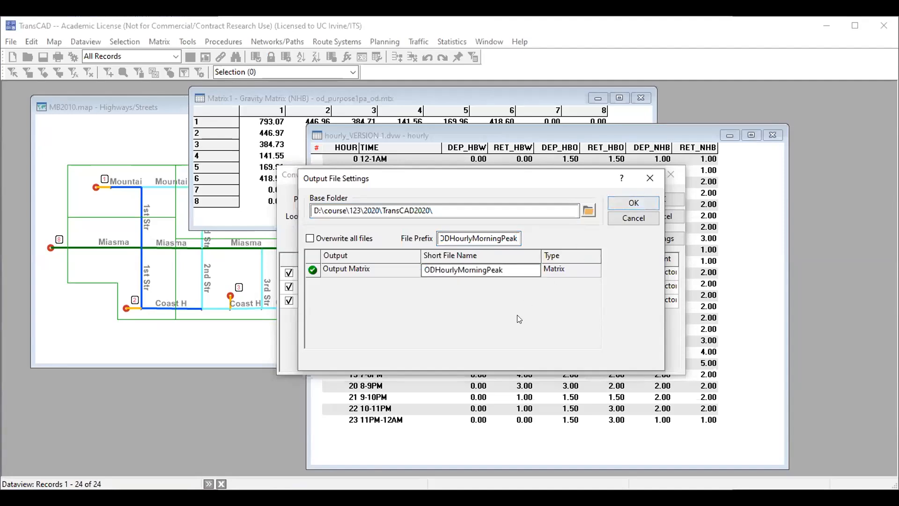
# Allow overwriting of all output files, run the conversion and close the results summary.
pyautogui.click(351, 245)
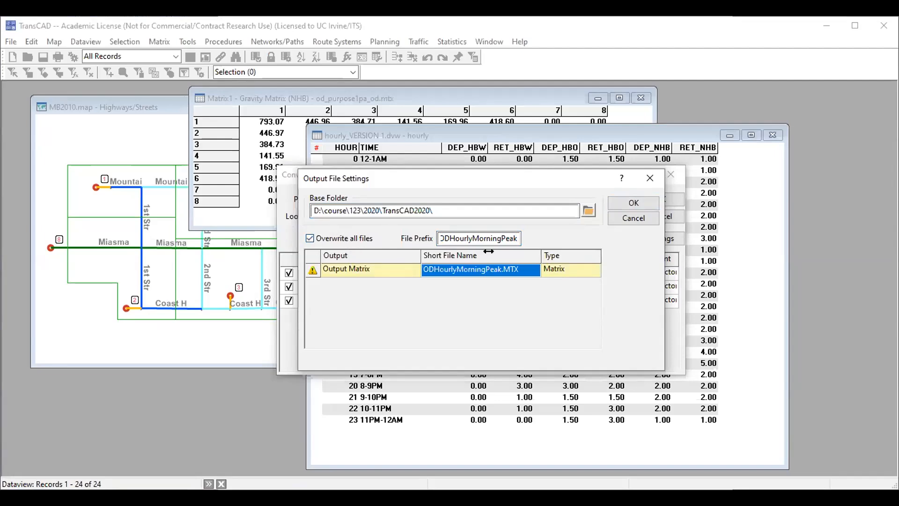
pyautogui.click(640, 202)
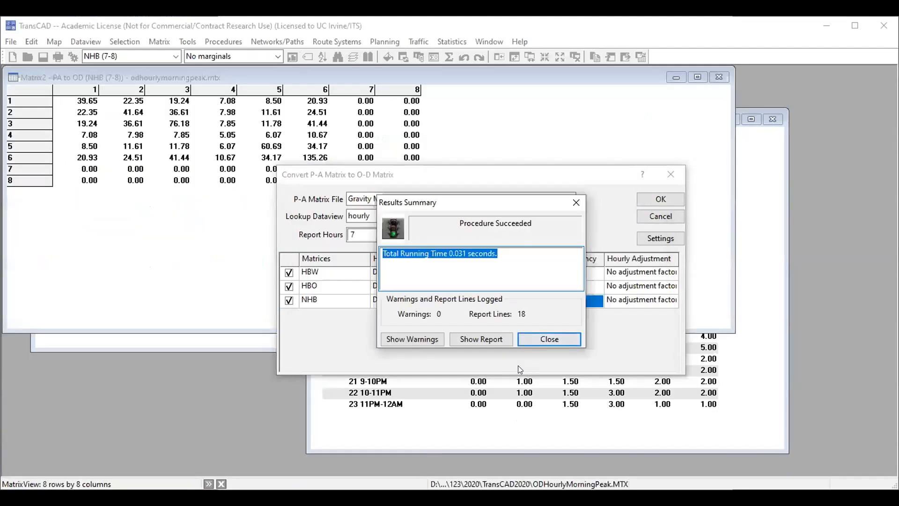
pyautogui.click(541, 339)
# Display the HBW (7-8) matrix, highlight the zone 4 row across columns 1 to 6, and return to the hourly dataview.
pyautogui.click(145, 58)
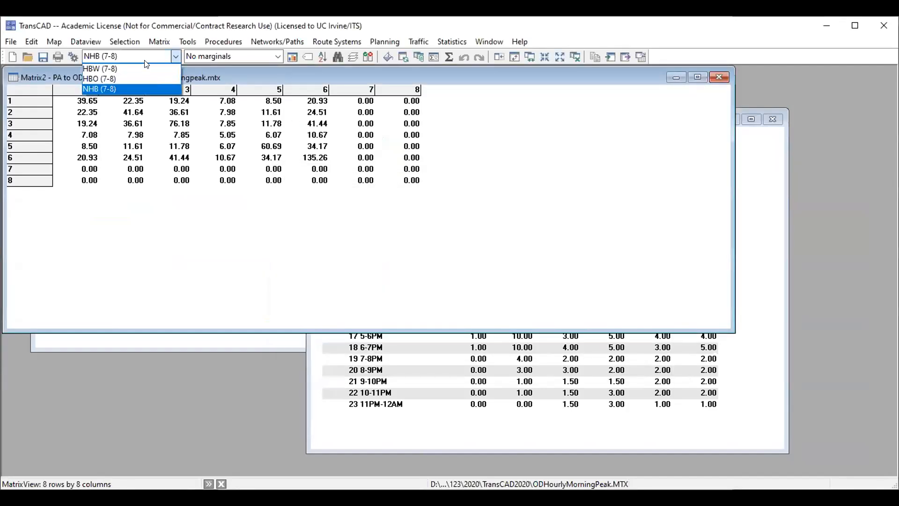
pyautogui.click(100, 69)
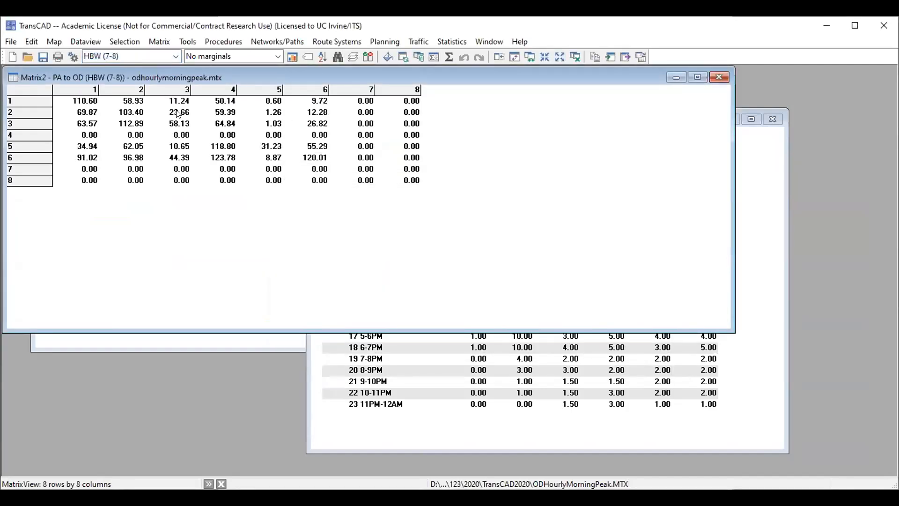
pyautogui.click(75, 135)
pyautogui.moveTo(75, 135); pyautogui.dragTo(306, 135)
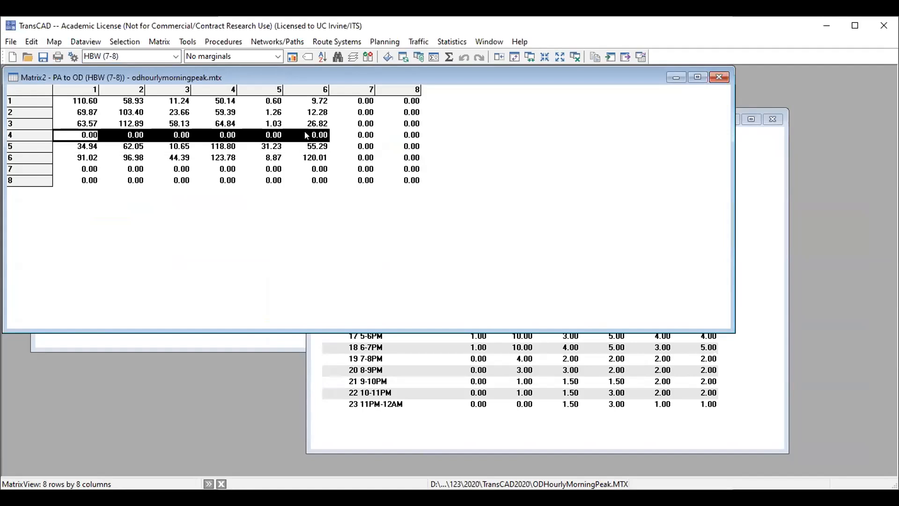
pyautogui.click(458, 361)
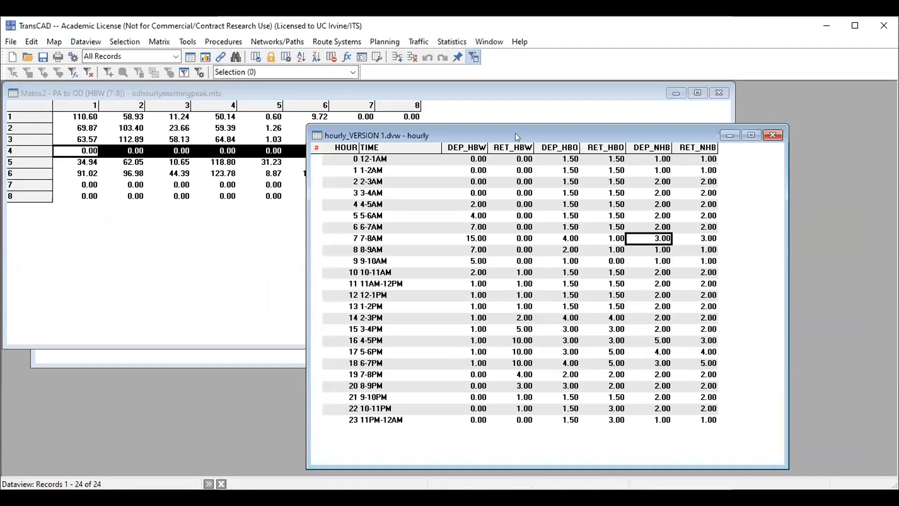
# Highlight the 7-8AM row of hourly factors, check its RET_HBW cell, and bring the peak-hour O-D matrix to the front.
pyautogui.moveTo(374, 239); pyautogui.dragTo(714, 235)
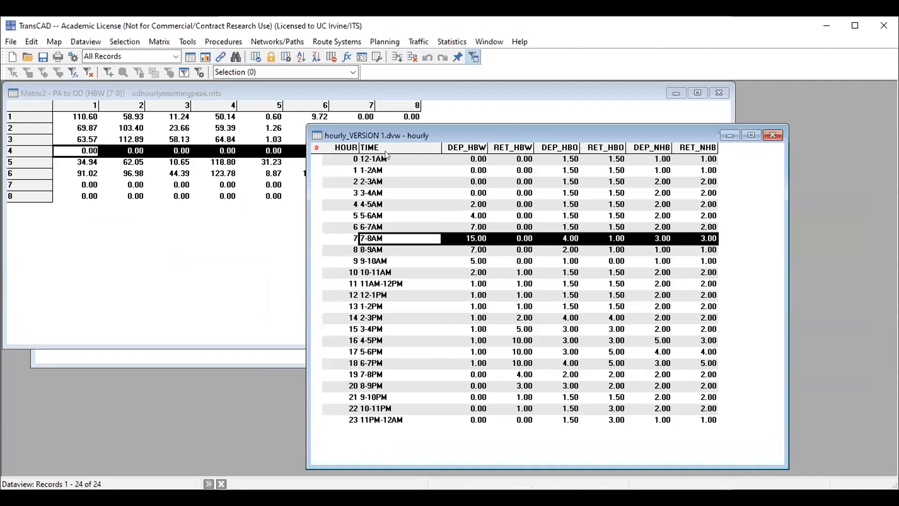
pyautogui.click(511, 239)
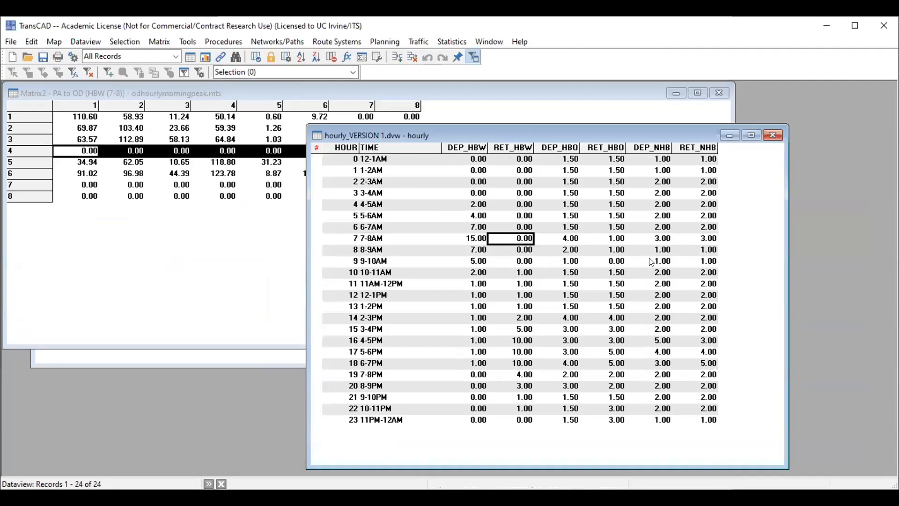
pyautogui.click(381, 93)
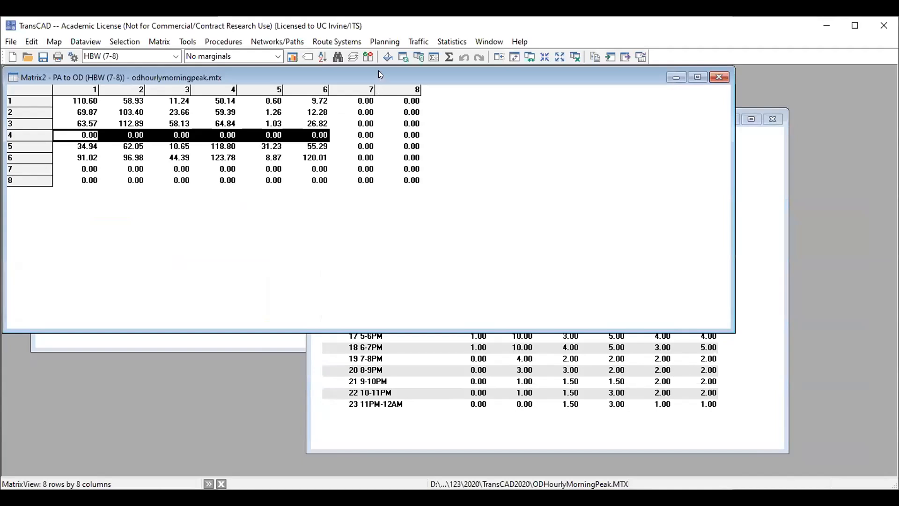
pyautogui.moveTo(383, 74); pyautogui.dragTo(498, 116)
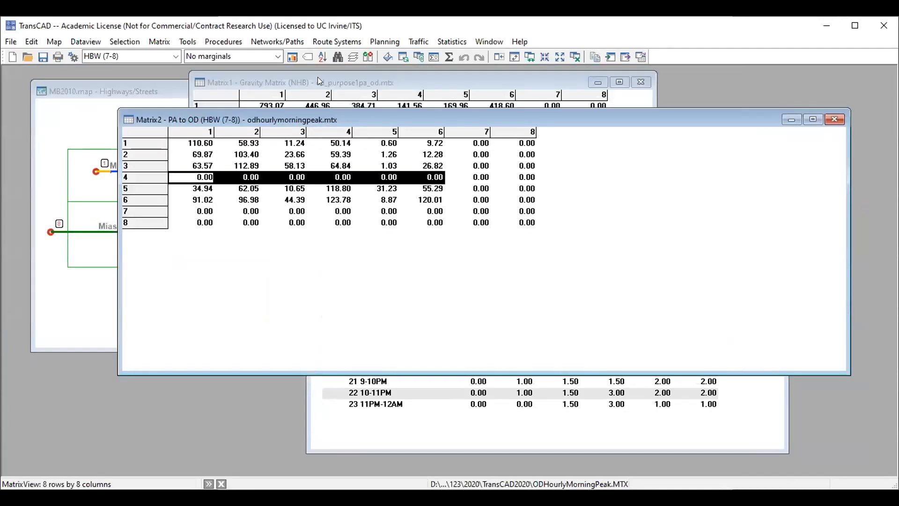
# Display the HBO (7-8) matrix, select its zone 4 to zone 4 cell, and compare with the 7-8AM DEP_HBO and RET_HBO factors.
pyautogui.click(127, 56)
pyautogui.click(123, 72)
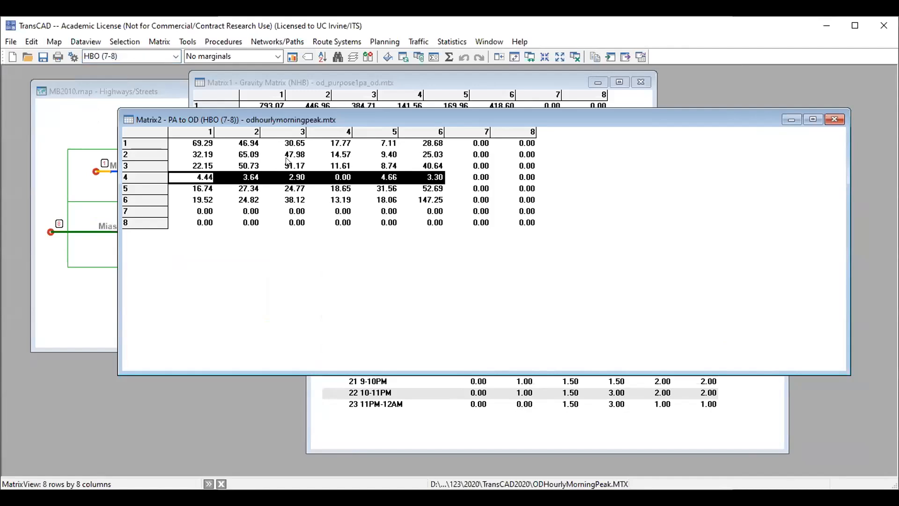
pyautogui.click(335, 180)
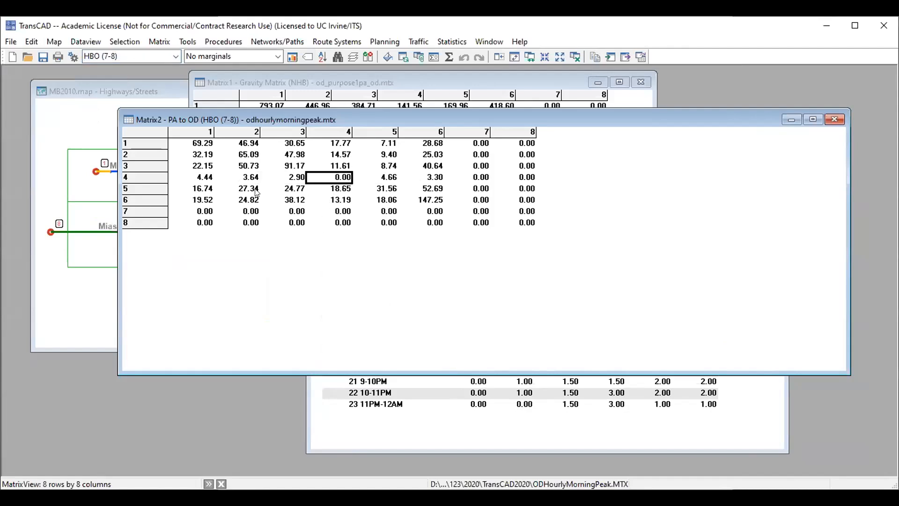
pyautogui.click(632, 397)
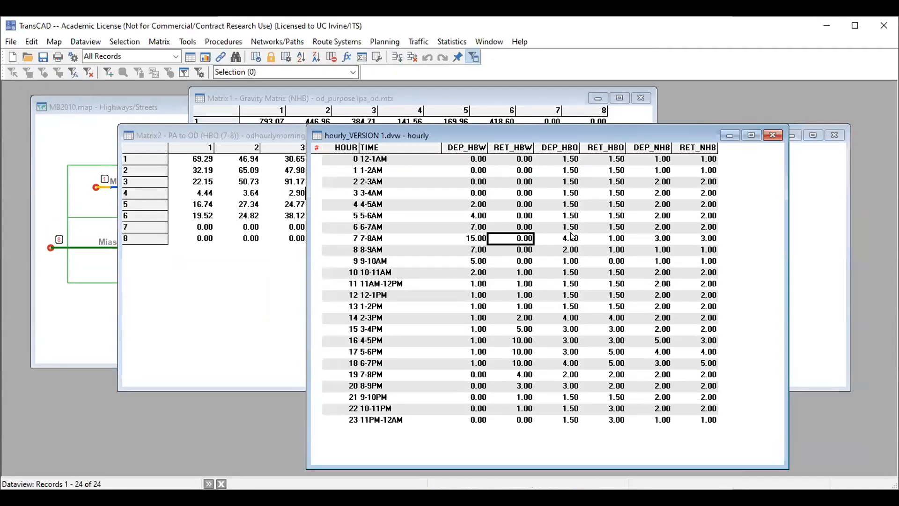
pyautogui.moveTo(572, 236); pyautogui.dragTo(602, 239)
# Display the NHB (7-8) matrix, shrink its window to fit the table, and highlight all its cells for review.
pyautogui.click(106, 251)
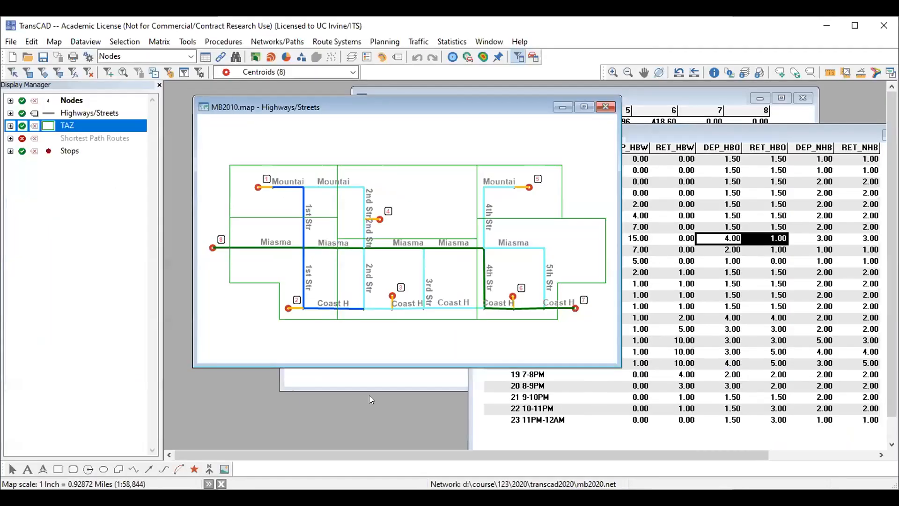
pyautogui.click(384, 371)
pyautogui.click(121, 61)
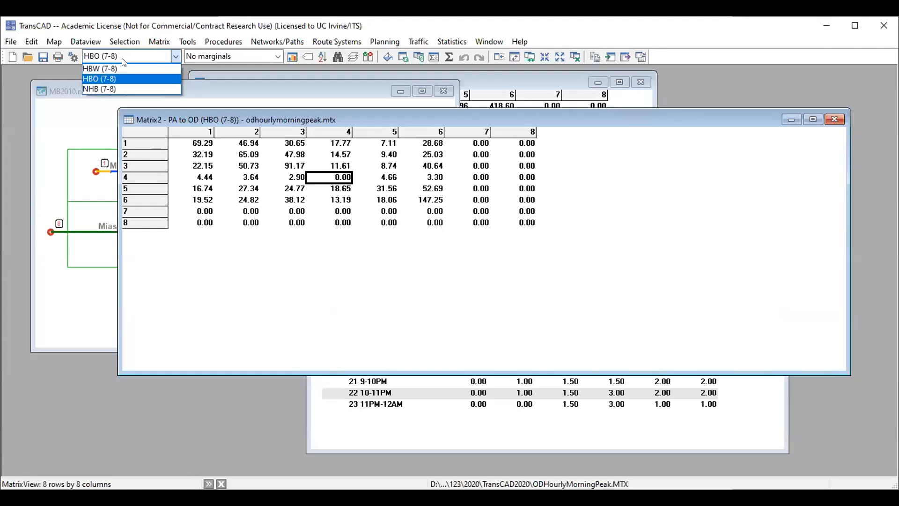
pyautogui.click(106, 88)
pyautogui.click(417, 239)
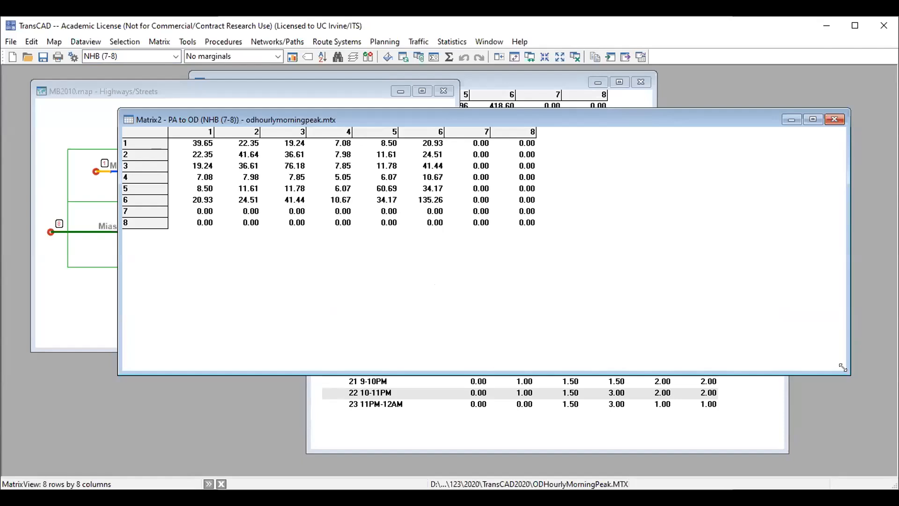
pyautogui.moveTo(843, 367); pyautogui.dragTo(553, 256)
pyautogui.moveTo(202, 143); pyautogui.dragTo(511, 225)
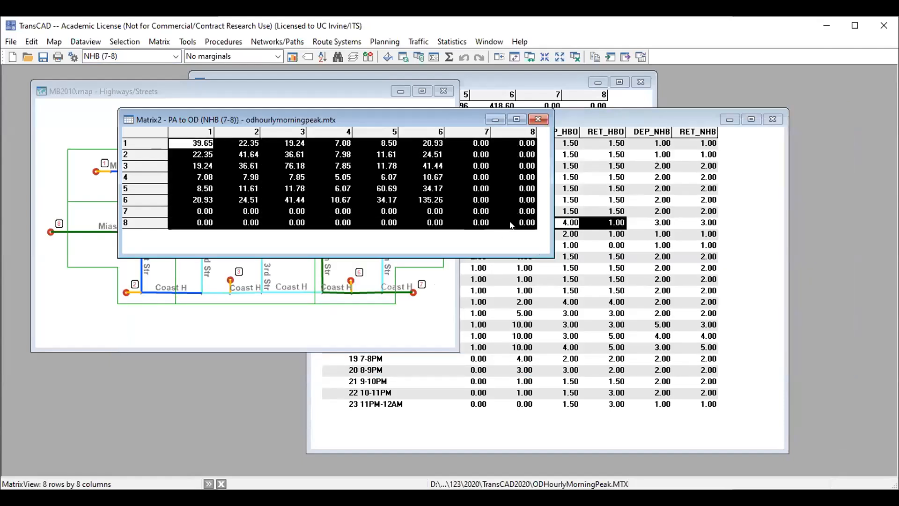
pyautogui.click(511, 226)
# Close the hourly dataview and the gravity matrix, leaving the peak-hour O-D matrix and the map open.
pyautogui.click(661, 251)
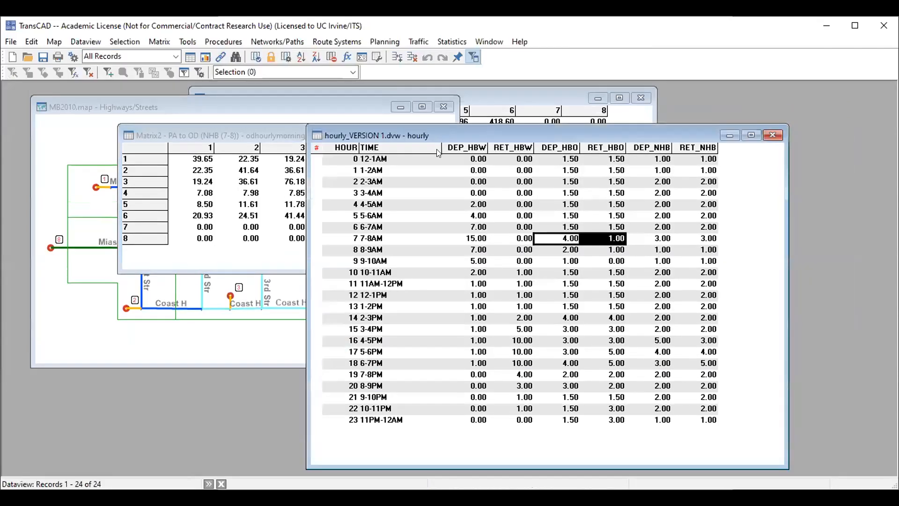
pyautogui.moveTo(386, 131); pyautogui.dragTo(425, 123)
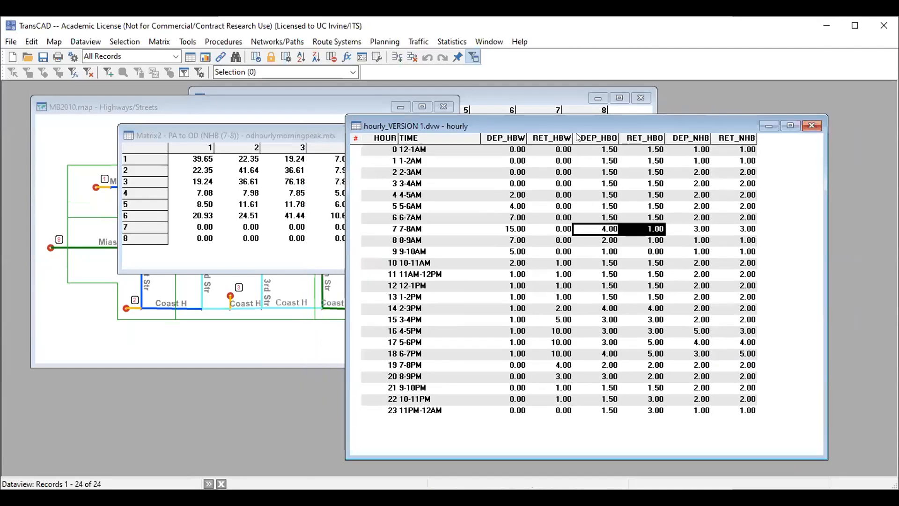
pyautogui.click(811, 127)
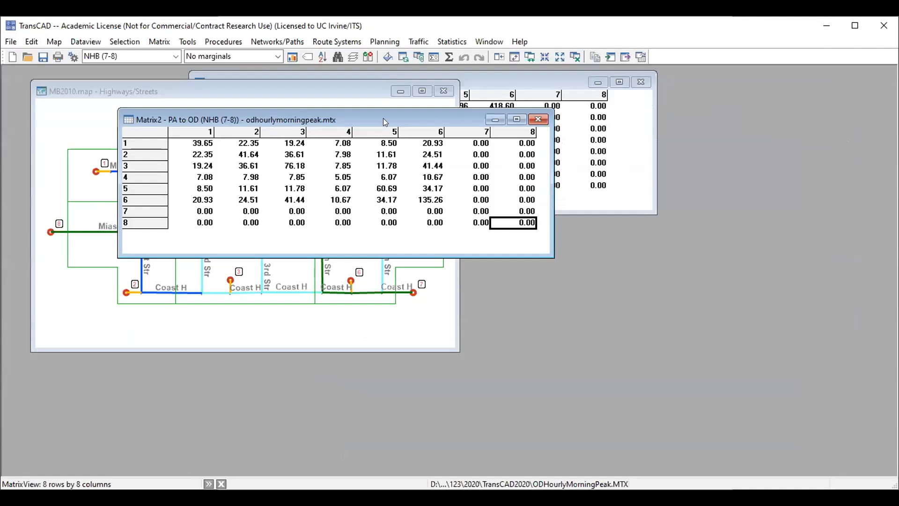
pyautogui.moveTo(387, 120); pyautogui.dragTo(619, 193)
pyautogui.click(535, 80)
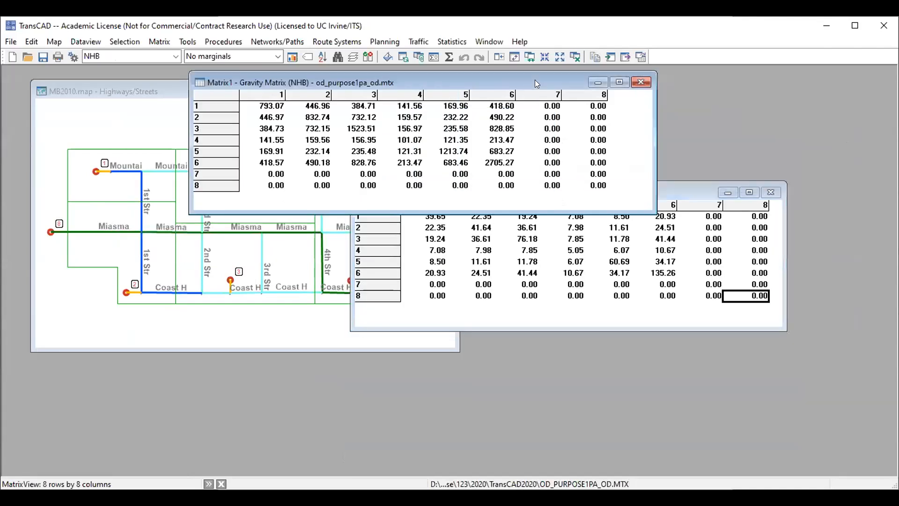
pyautogui.click(640, 82)
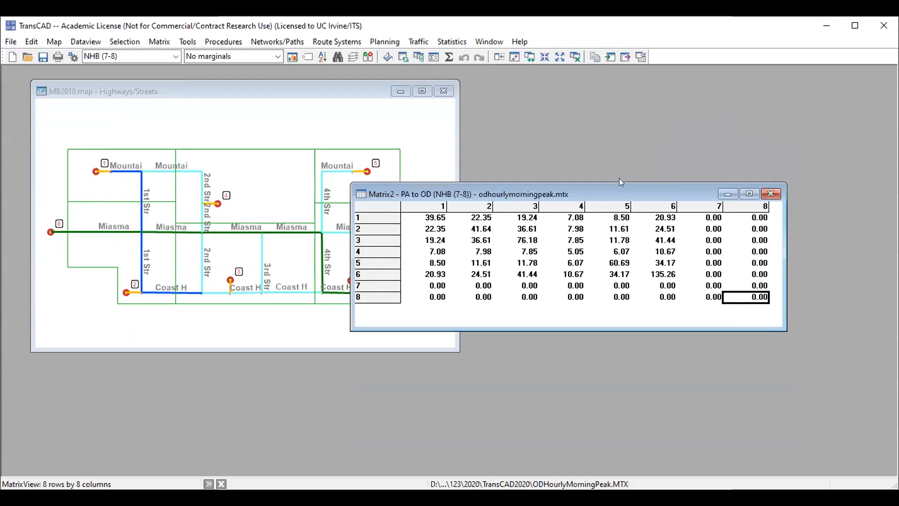
# Reposition the peak-hour O-D matrix window so that it sits beside the map.
pyautogui.moveTo(619, 191); pyautogui.dragTo(622, 124)
pyautogui.click(395, 331)
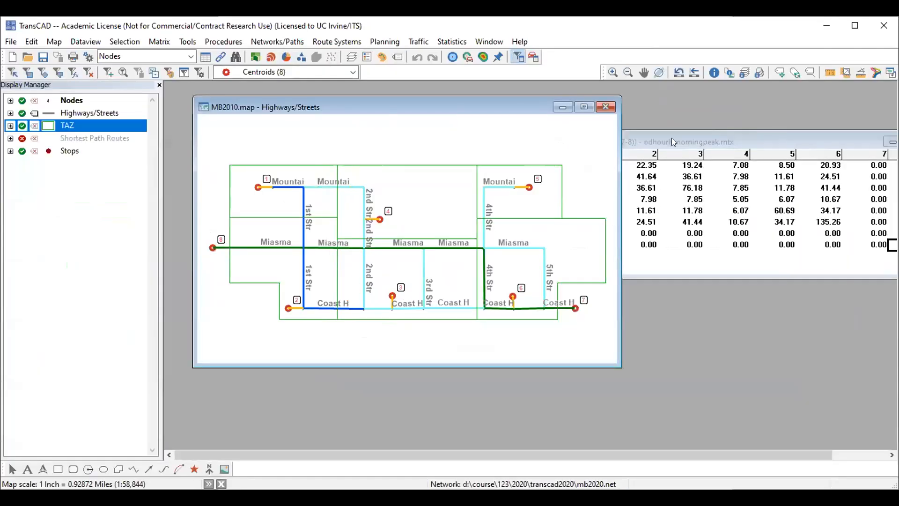
pyautogui.click(728, 144)
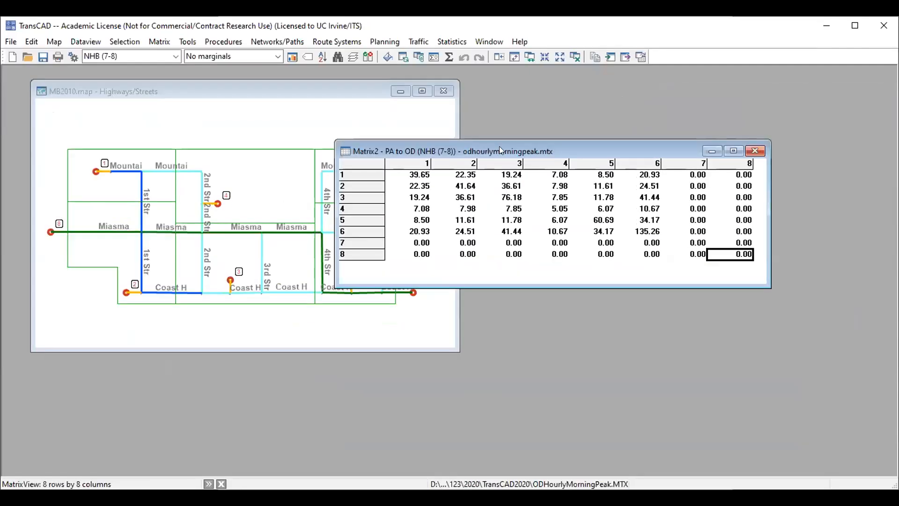
pyautogui.moveTo(497, 143); pyautogui.dragTo(470, 143)
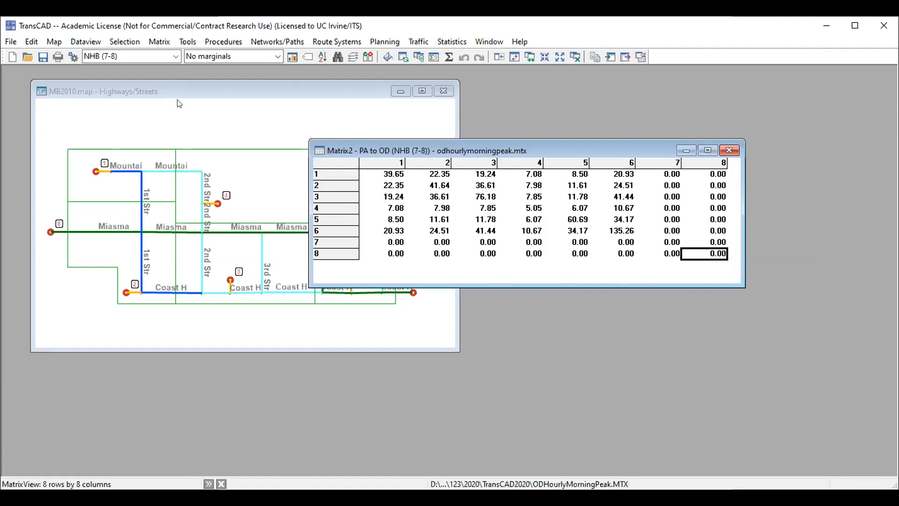
# Bring the MB2010 map to the front and set Nodes as its working layer.
pyautogui.click(325, 91)
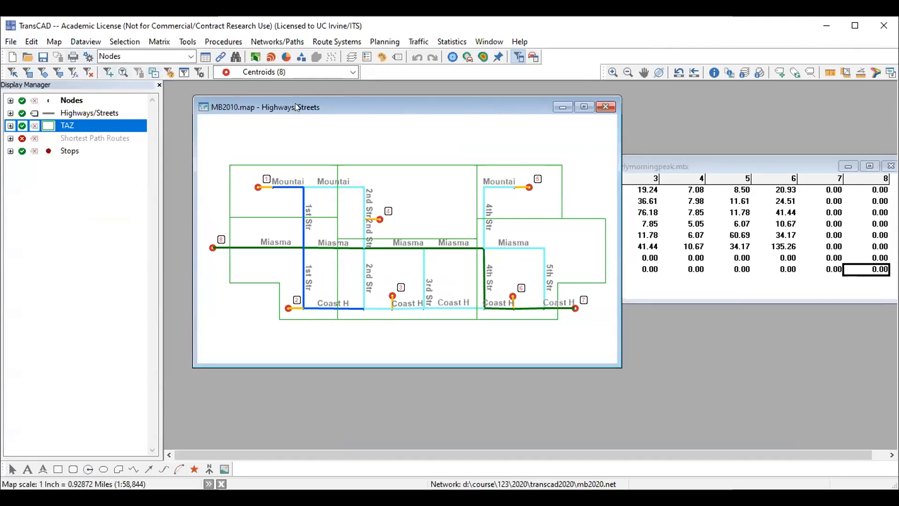
pyautogui.moveTo(288, 104); pyautogui.dragTo(368, 115)
pyautogui.moveTo(439, 112); pyautogui.dragTo(394, 113)
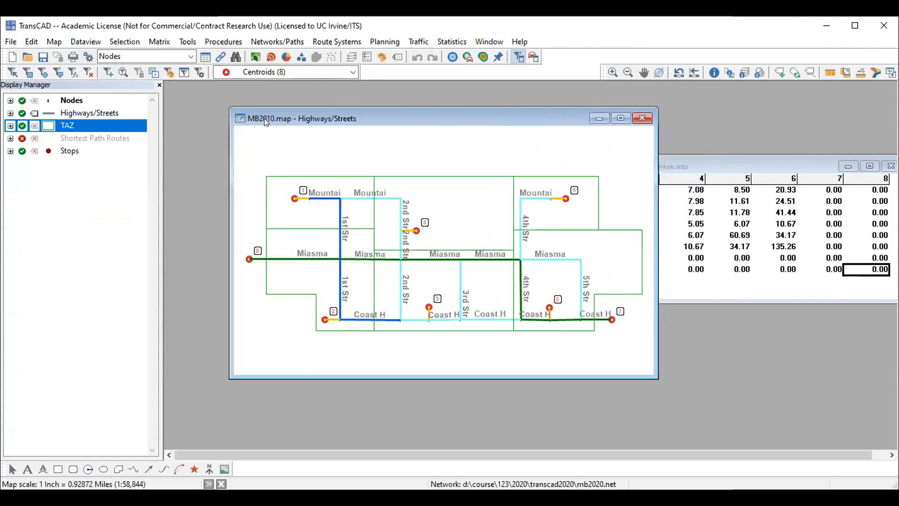
pyautogui.click(106, 57)
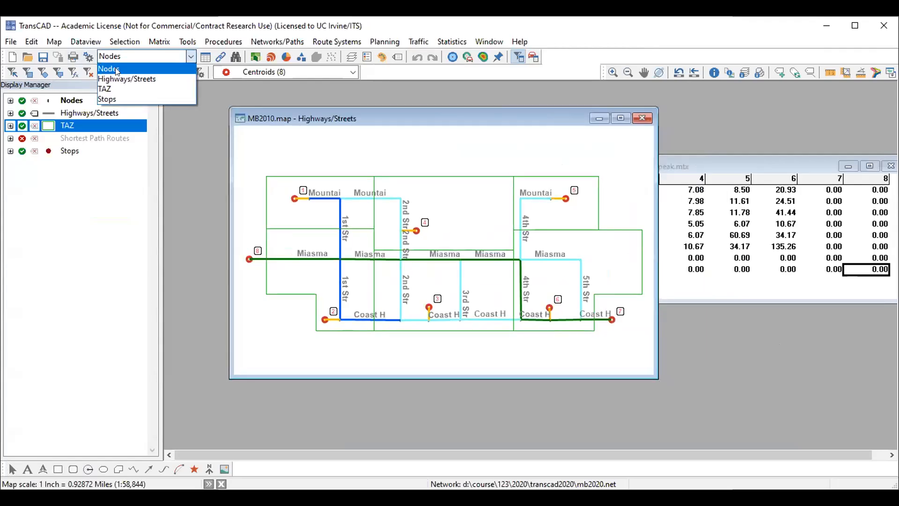
pyautogui.click(131, 67)
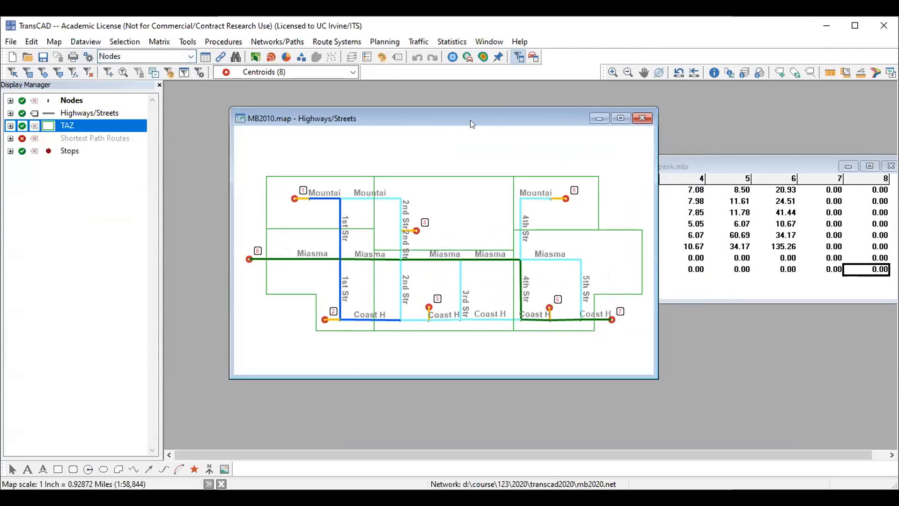
pyautogui.click(732, 160)
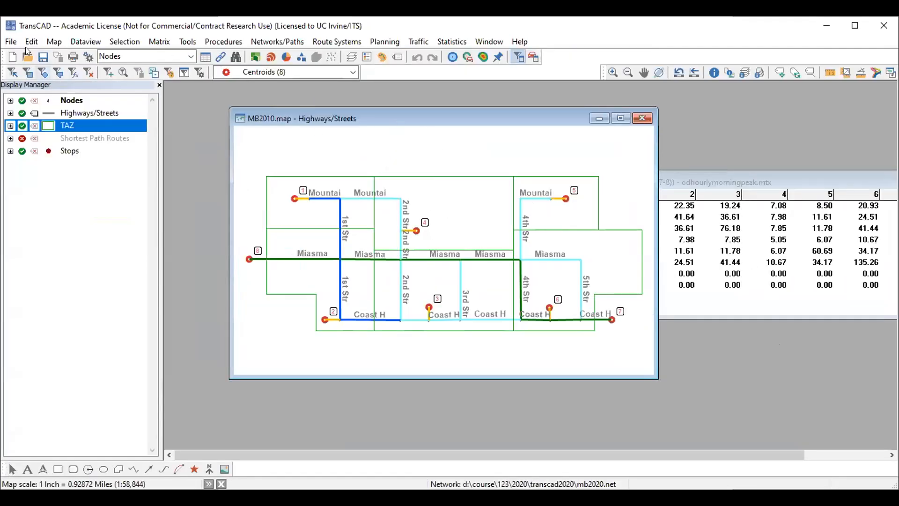
# Start a new matrix file based on the Nodes layer, choosing to create a new matrix.
pyautogui.click(11, 42)
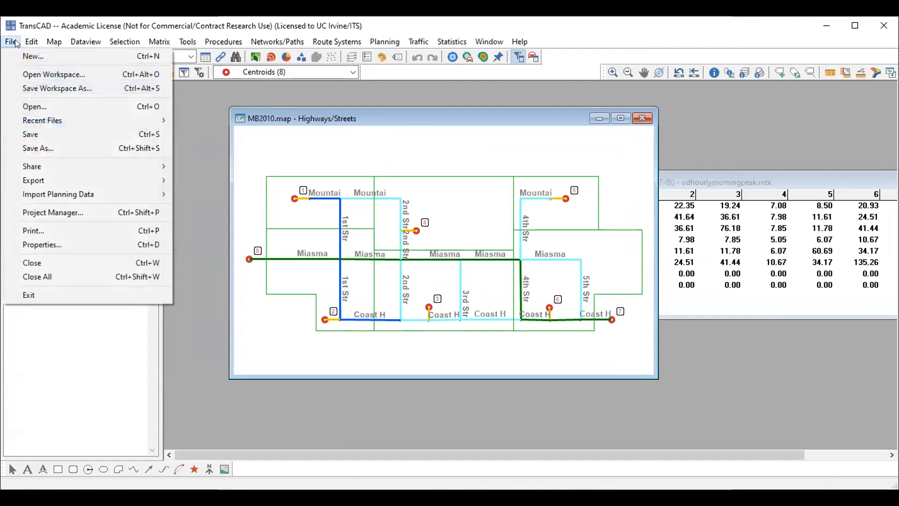
pyautogui.click(143, 54)
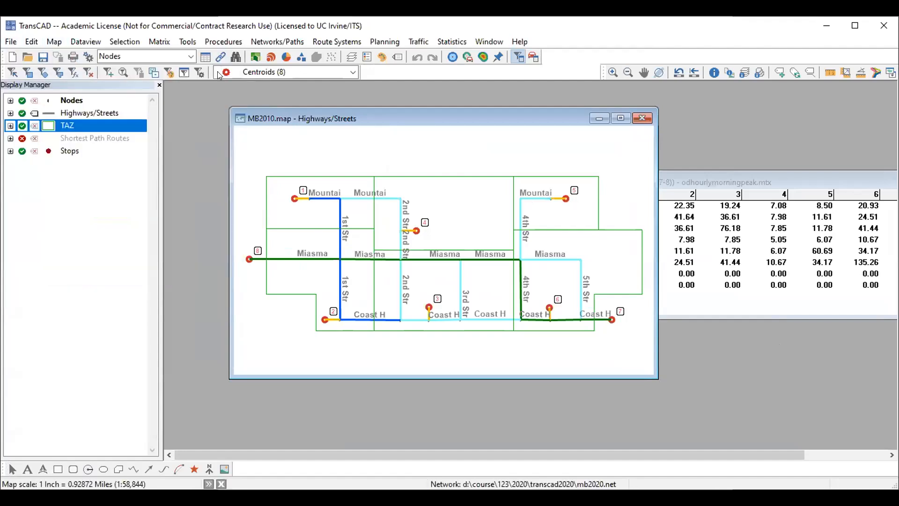
pyautogui.click(125, 56)
pyautogui.click(125, 54)
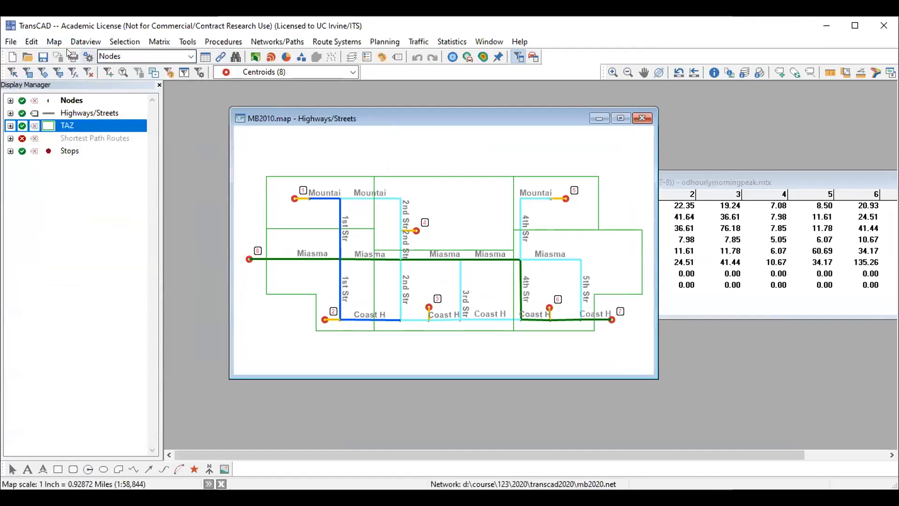
pyautogui.click(11, 41)
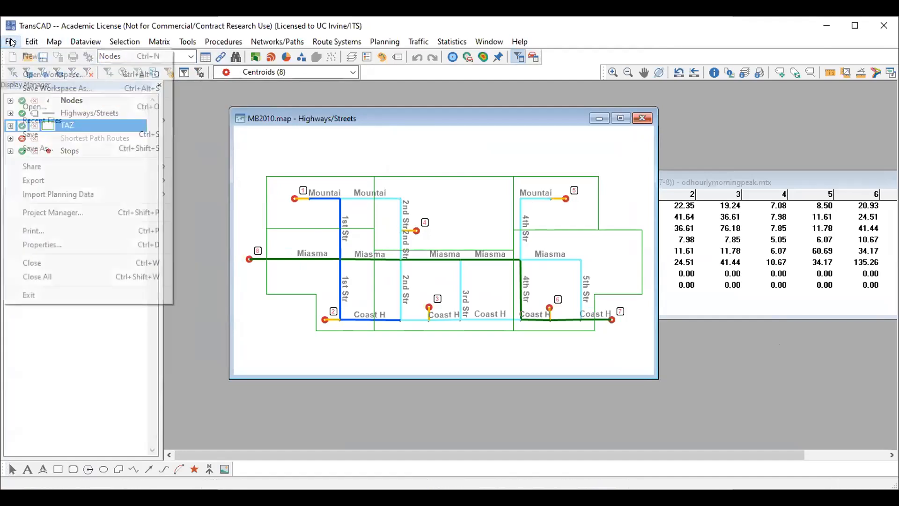
pyautogui.click(28, 56)
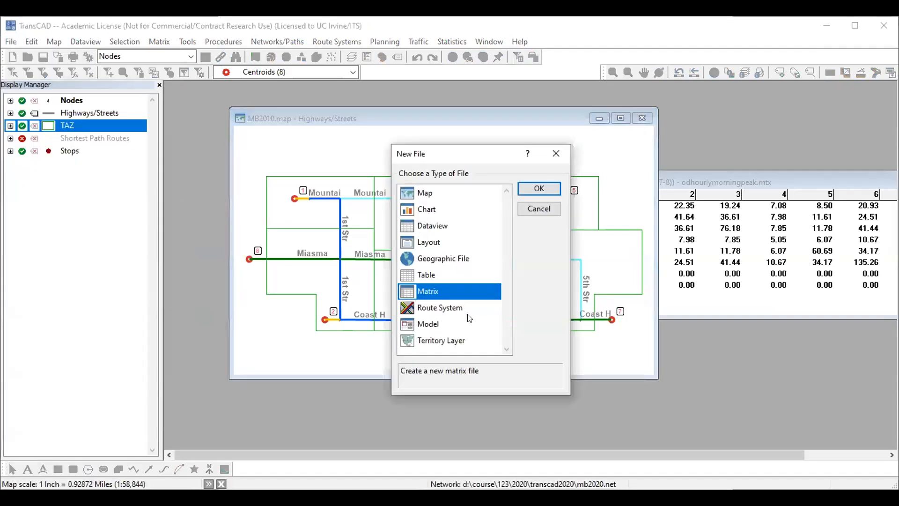
pyautogui.click(538, 188)
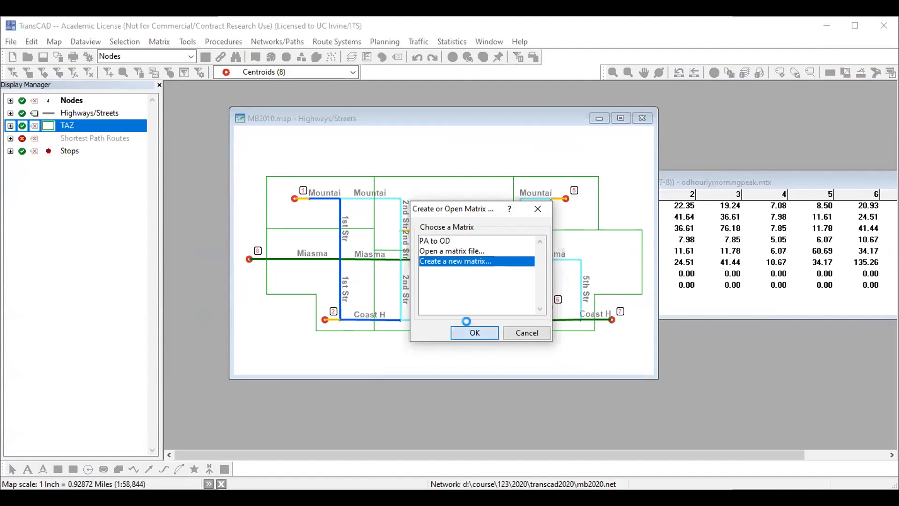
pyautogui.click(468, 329)
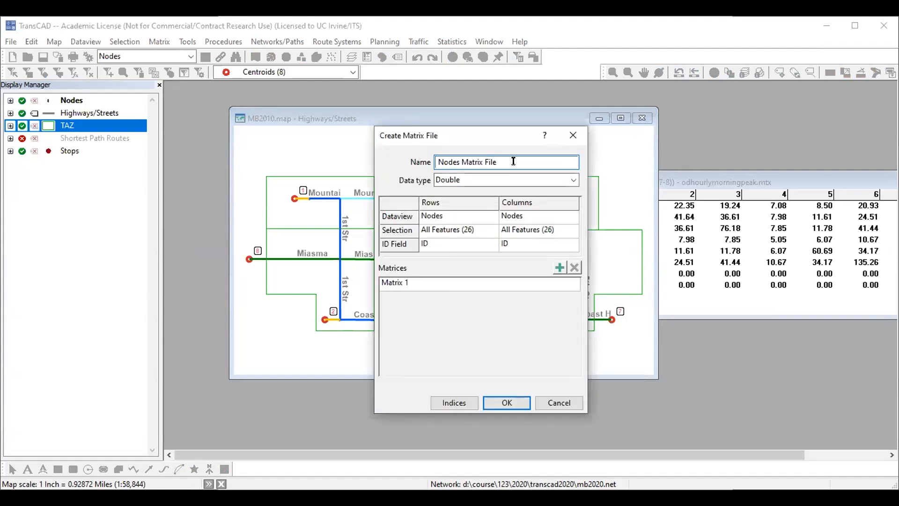
# Name the new matrix file ExternalOD and set its data type to Float.
pyautogui.moveTo(514, 162); pyautogui.dragTo(430, 163)
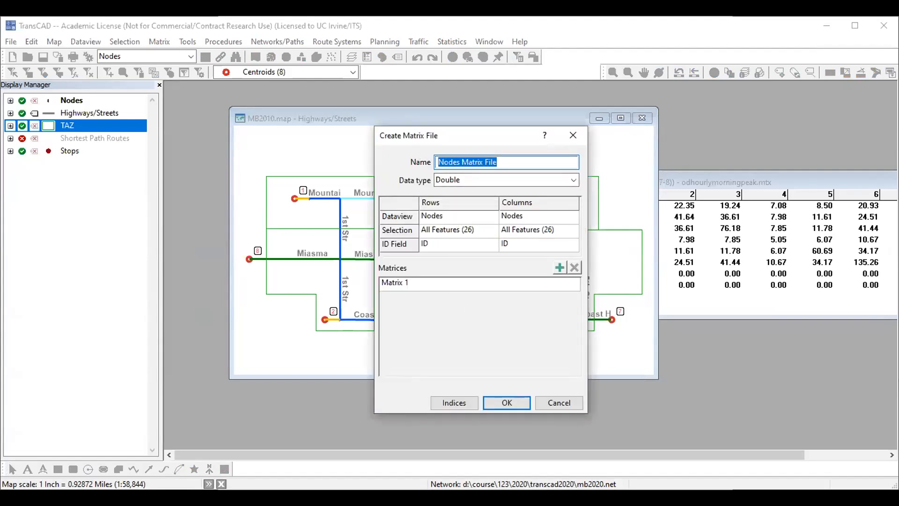
pyautogui.write('Ext')
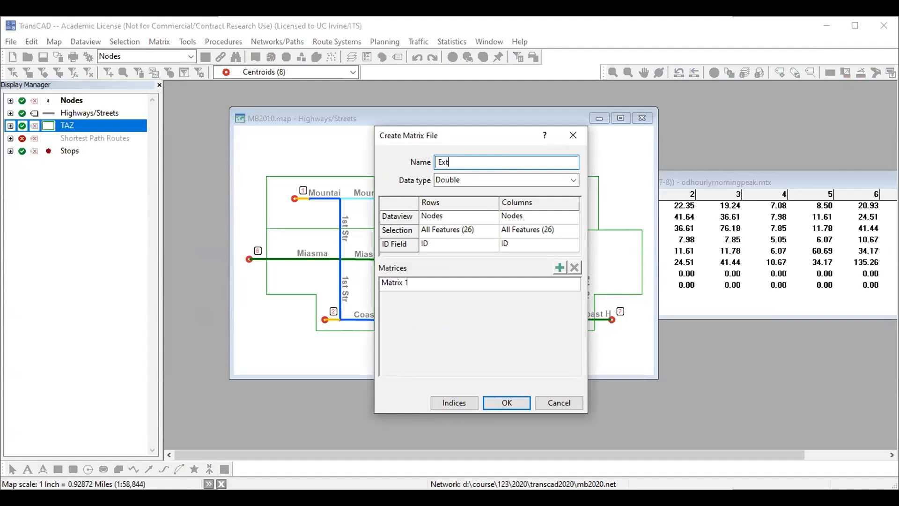
pyautogui.write('ernalOD')
pyautogui.click(458, 181)
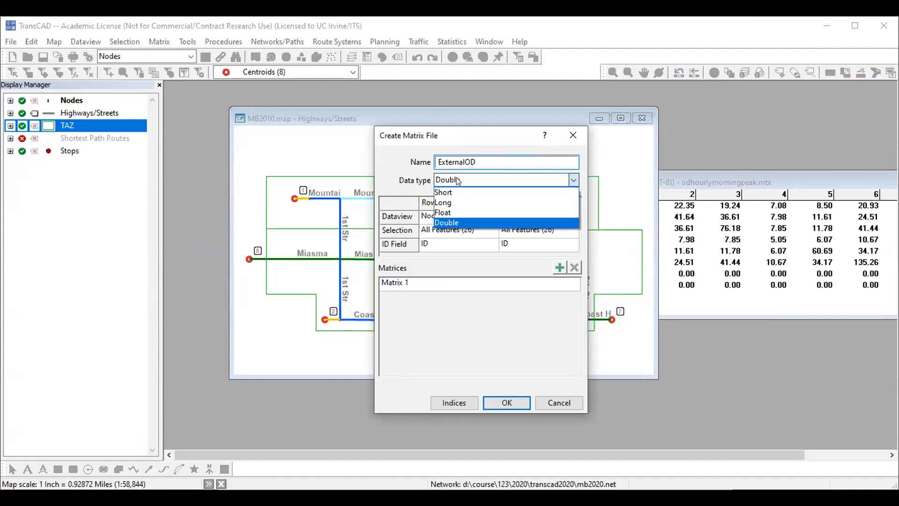
pyautogui.click(457, 212)
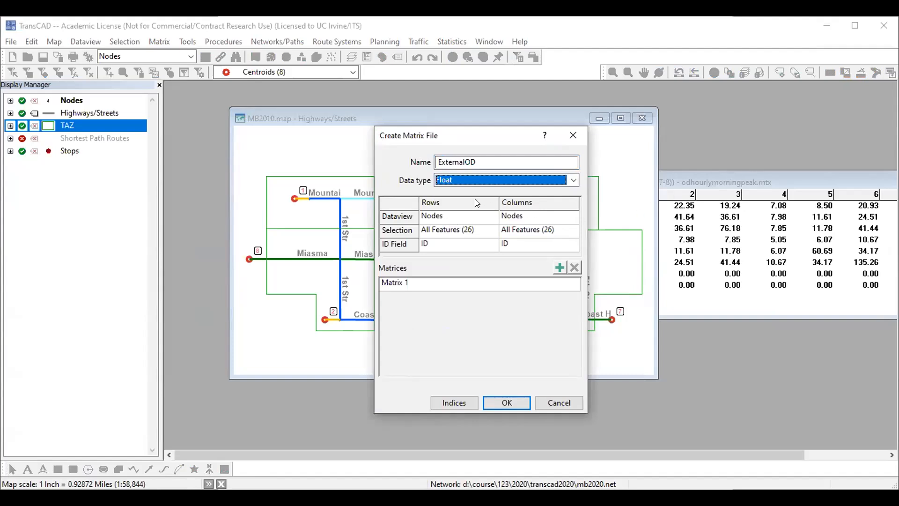
# Restrict both the rows and the columns of the new matrix to the Centroids selection.
pyautogui.click(454, 229)
pyautogui.click(455, 231)
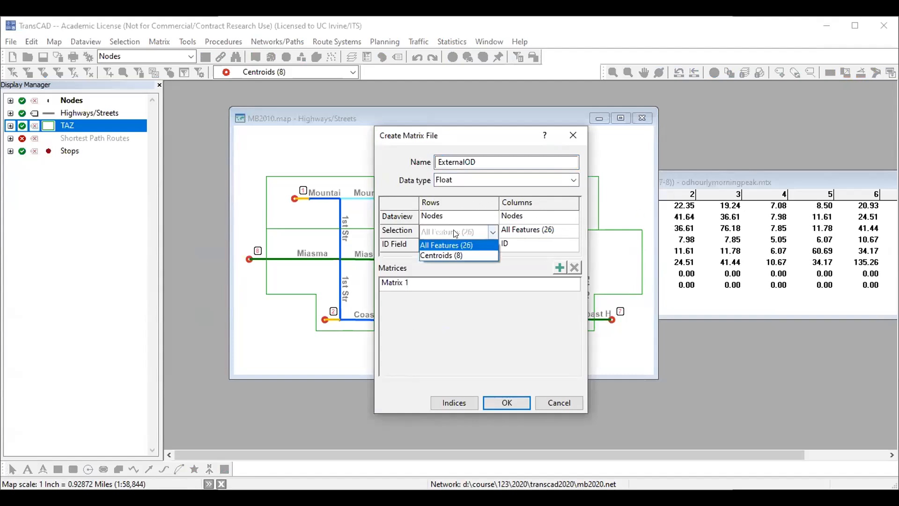
pyautogui.click(450, 255)
pyautogui.click(531, 237)
pyautogui.click(531, 236)
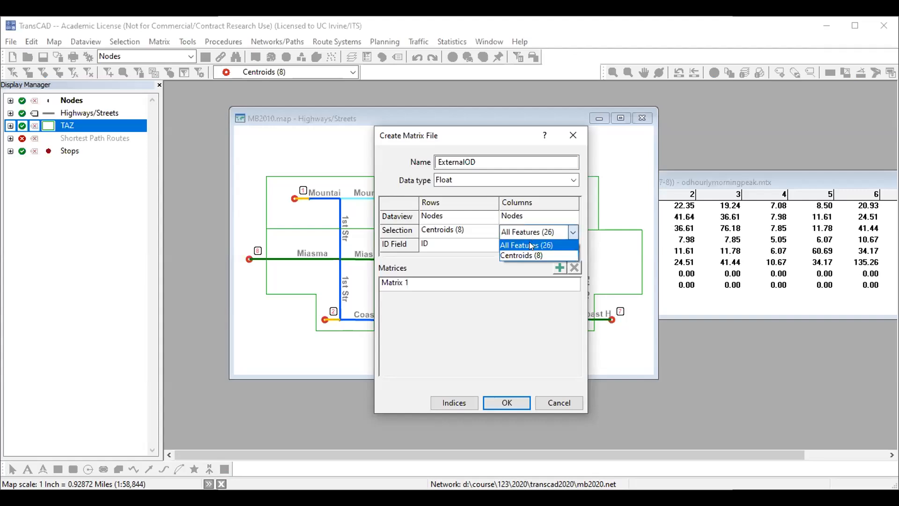
pyautogui.click(529, 253)
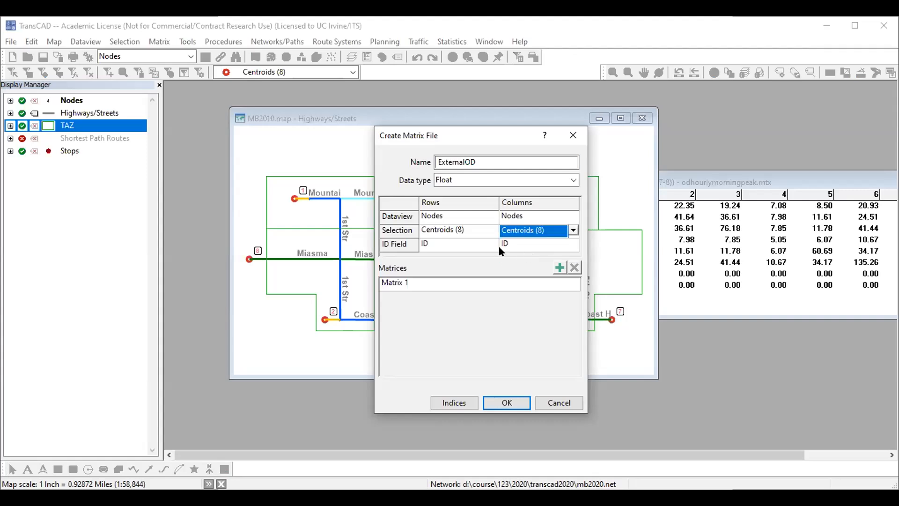
# Use ID as the ID field for both rows and columns, and shift the dialog to uncover more of the map.
pyautogui.click(420, 245)
pyautogui.click(465, 252)
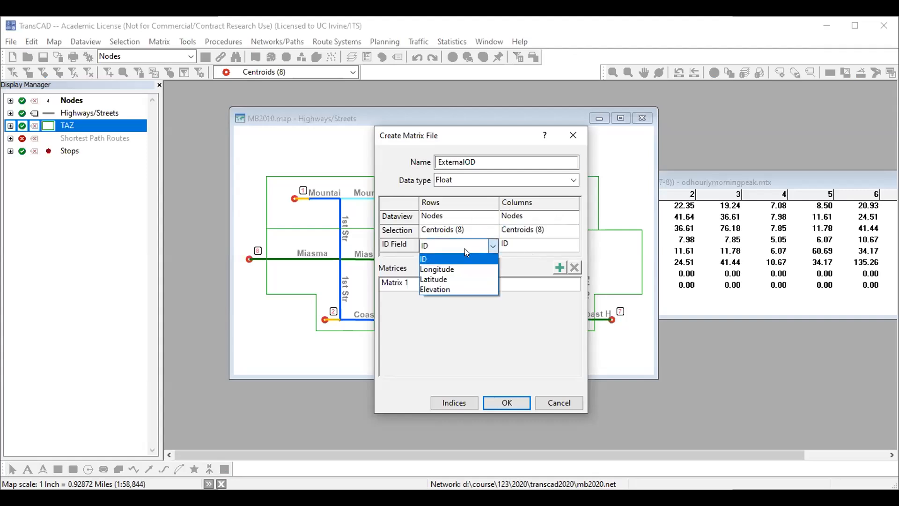
pyautogui.click(464, 248)
pyautogui.click(522, 246)
pyautogui.click(574, 244)
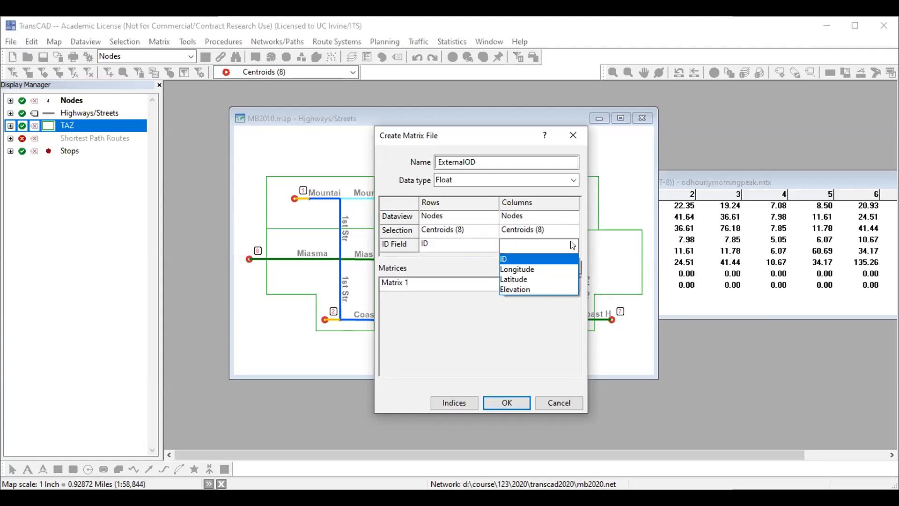
pyautogui.click(573, 244)
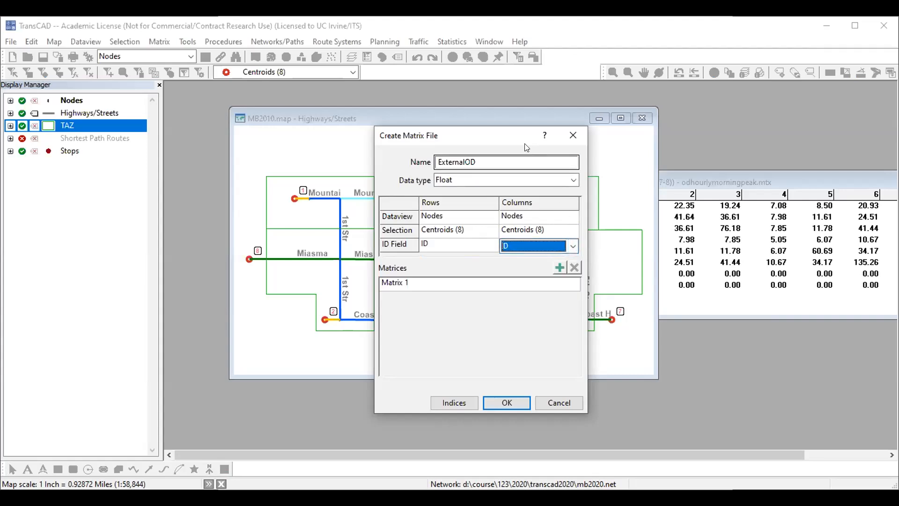
pyautogui.moveTo(504, 136); pyautogui.dragTo(435, 132)
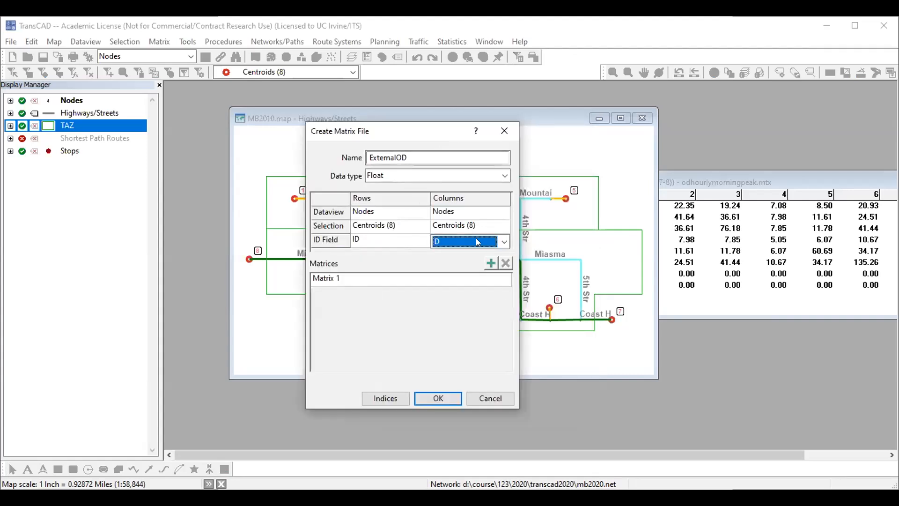
# Add a row index and a column index for the Centroids selection set to the new matrix.
pyautogui.click(385, 398)
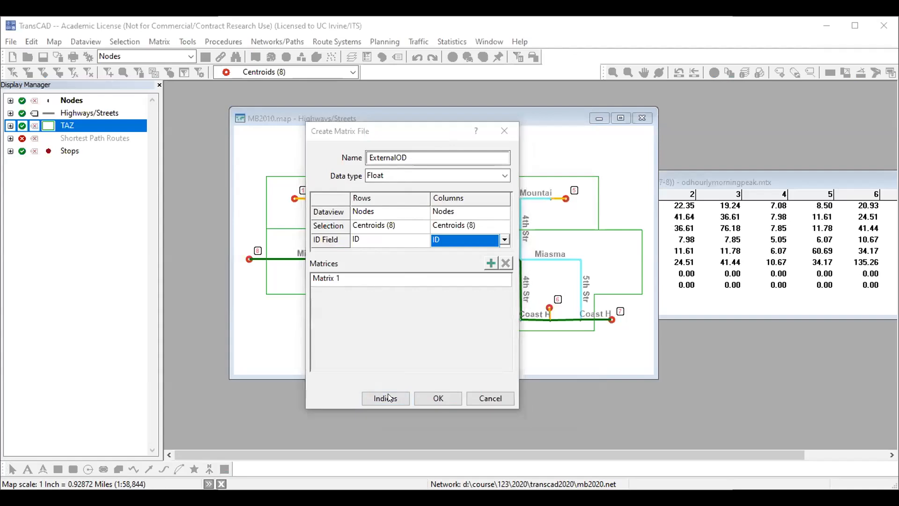
pyautogui.click(471, 244)
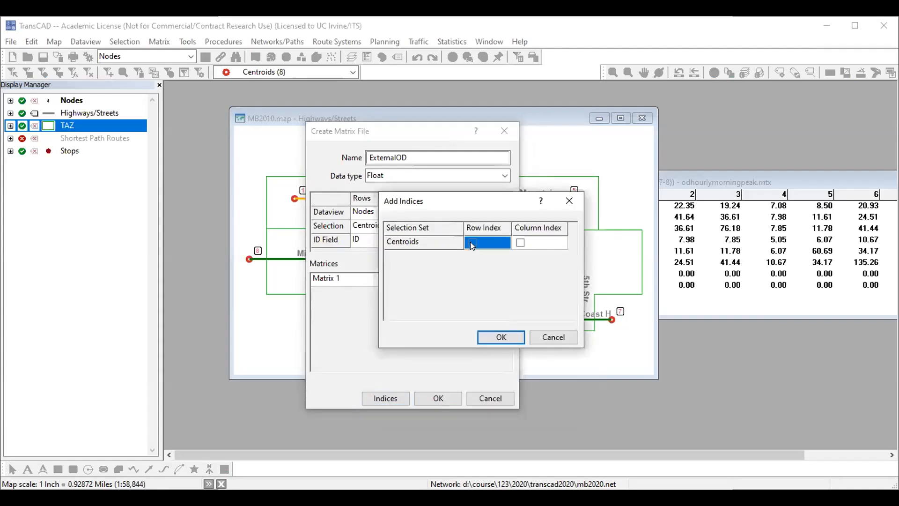
pyautogui.click(520, 243)
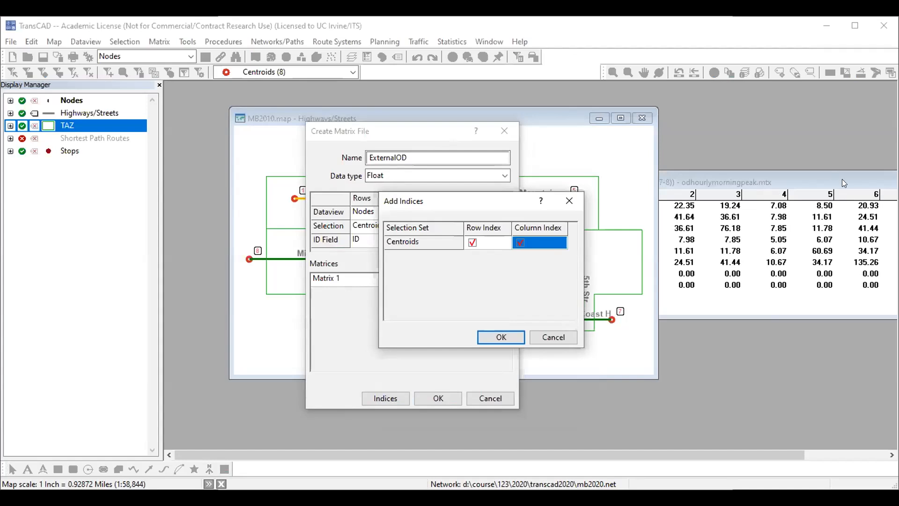
pyautogui.click(501, 338)
pyautogui.moveTo(409, 134); pyautogui.dragTo(340, 128)
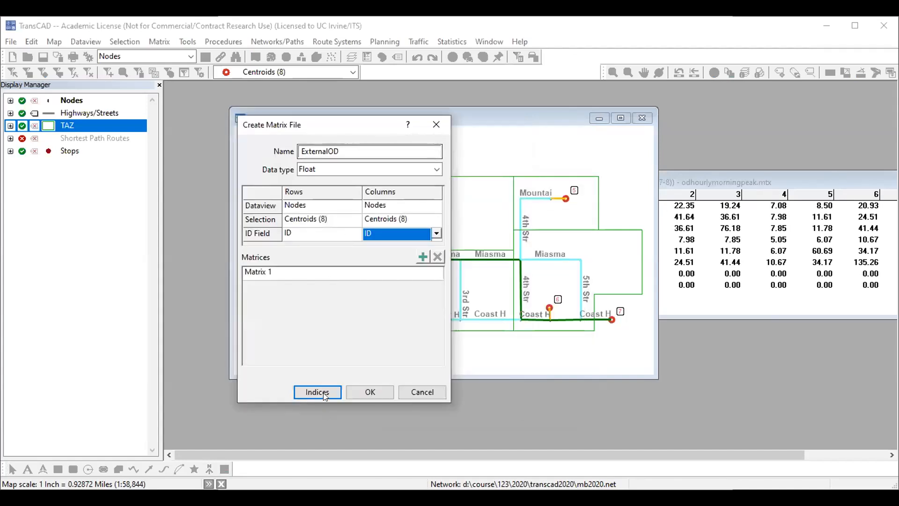
# Create the matrix and save it as ExternalOD in the TransCAD2020 folder.
pyautogui.click(360, 397)
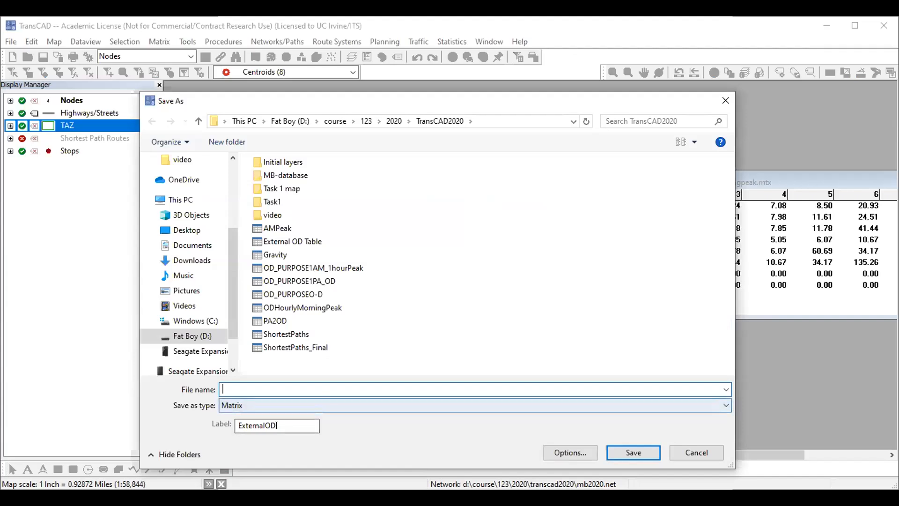
pyautogui.hotkey('ctrl', 'c')
pyautogui.click(301, 390)
pyautogui.hotkey('ctrl', 'v')
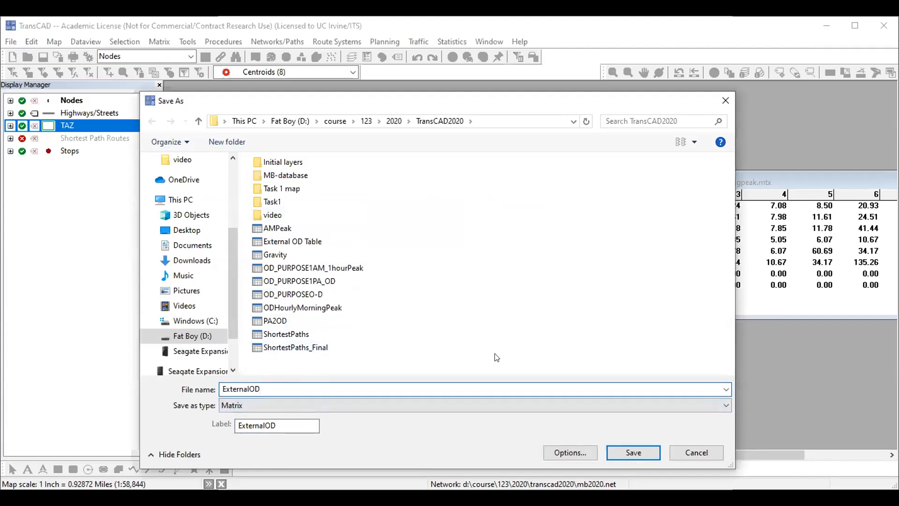
pyautogui.click(632, 453)
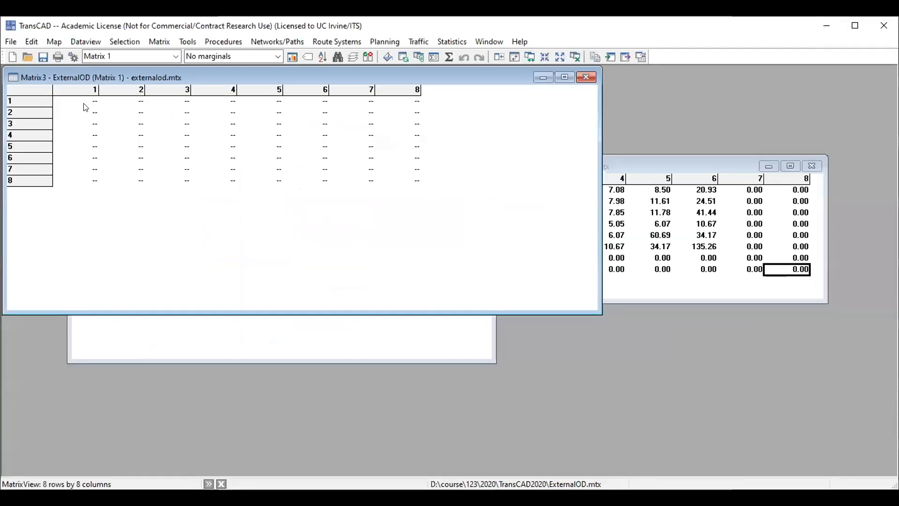
# Look over the cells of the new ExternalOD matrix and move its window toward the middle of the workspace.
pyautogui.moveTo(86, 108); pyautogui.dragTo(413, 181)
pyautogui.click(408, 180)
pyautogui.moveTo(409, 76); pyautogui.dragTo(551, 160)
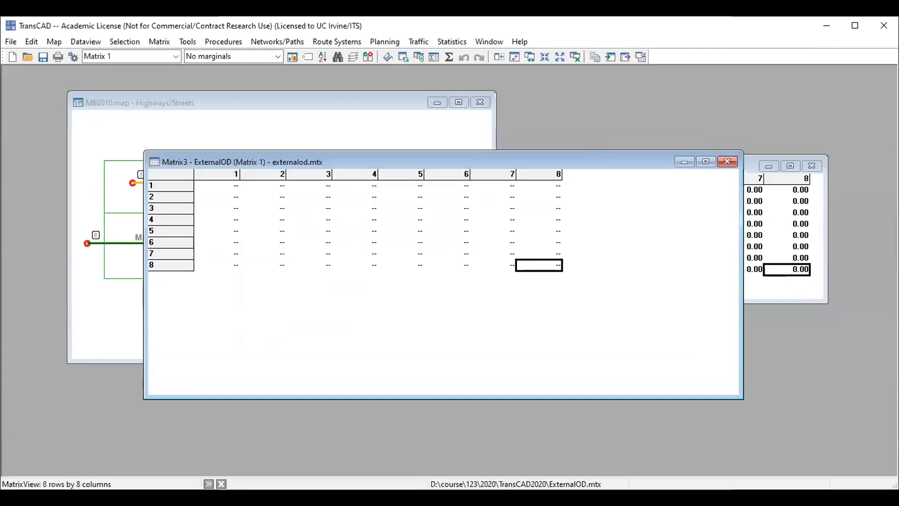
# Switch to proj20t5.pdf in the browser and examine Table 8, the 2010 External O-D Table, with its title and origin/destination headings.
pyautogui.hotkey('alt', 'Tab')
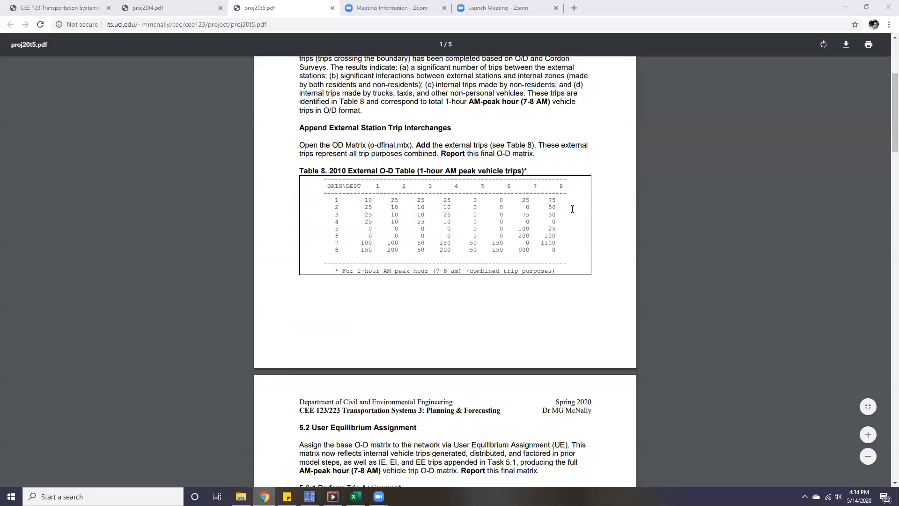
pyautogui.scroll(5, 417, 104)
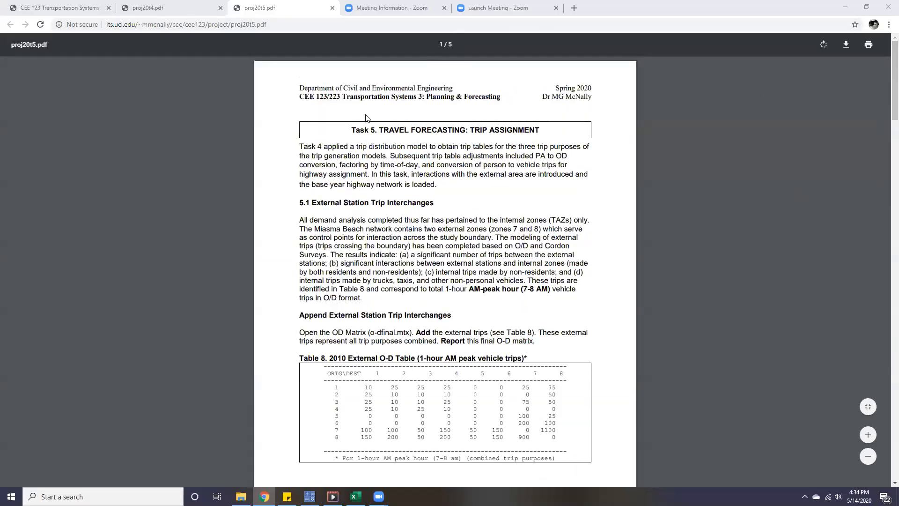
pyautogui.scroll(-1, 337, 276)
pyautogui.scroll(-2, 336, 276)
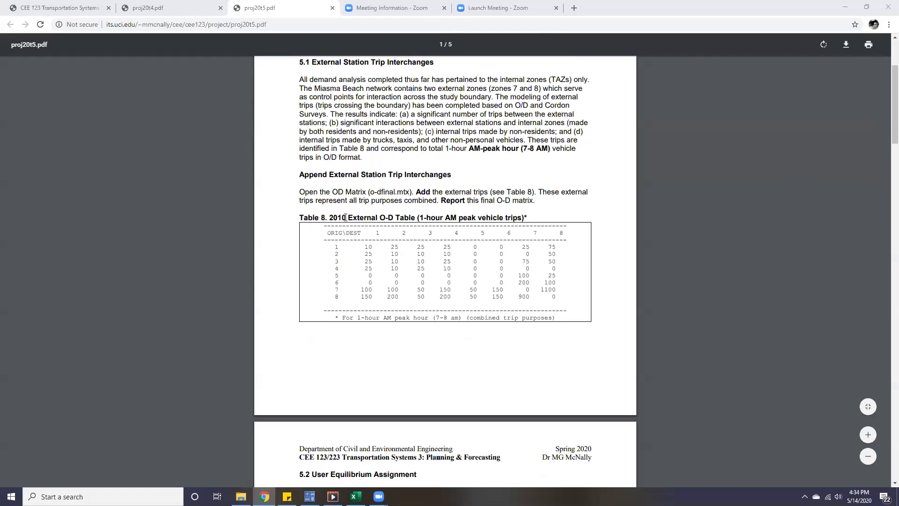
pyautogui.moveTo(349, 218); pyautogui.dragTo(574, 291)
pyautogui.click(574, 290)
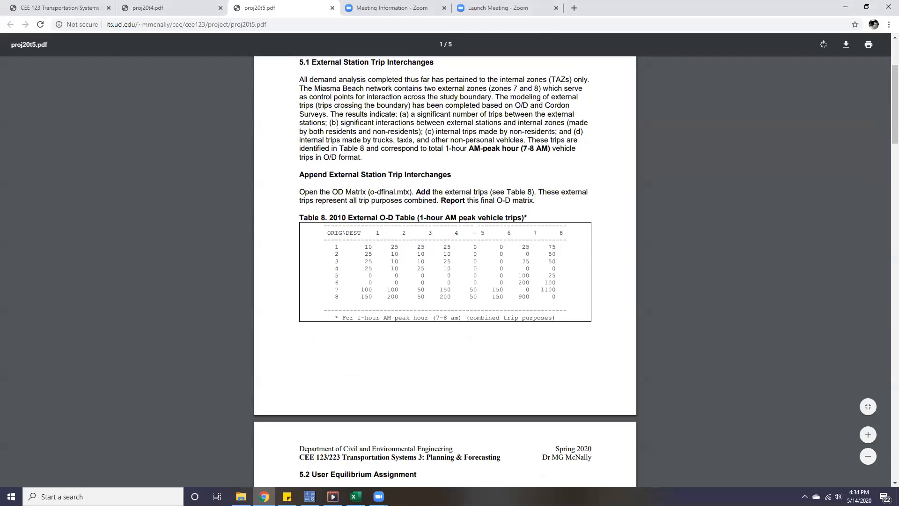
pyautogui.moveTo(478, 219); pyautogui.dragTo(521, 219)
pyautogui.click(521, 219)
pyautogui.moveTo(321, 227); pyautogui.dragTo(344, 231)
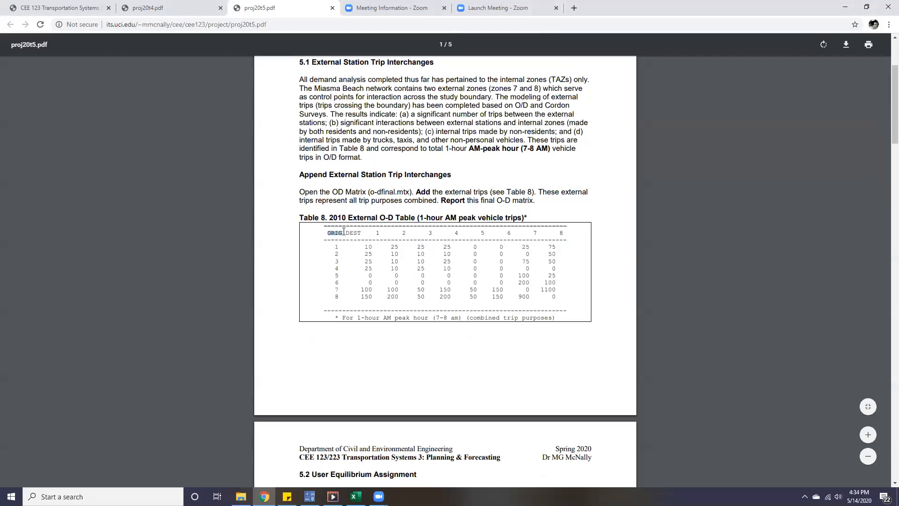
pyautogui.click(340, 248)
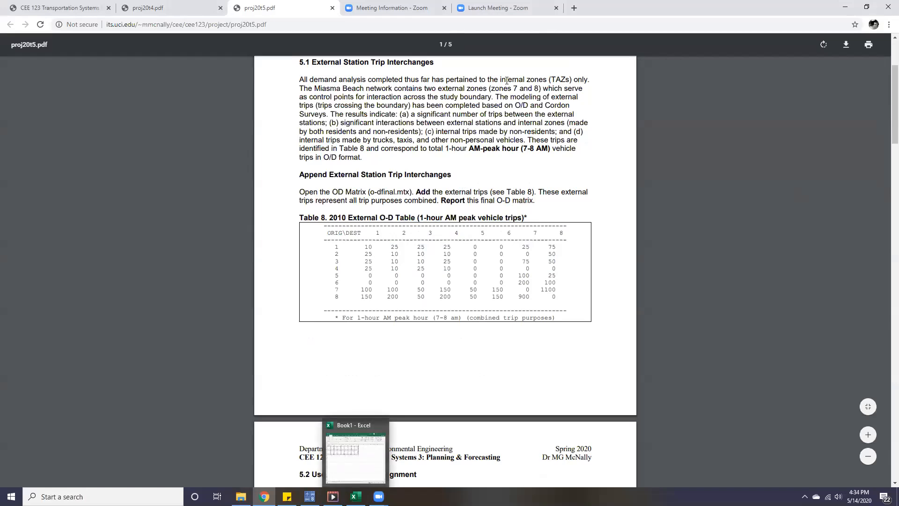
# Switch to the Book1 workbook in Excel and review the trip values in B2:I9 of the External OD sheet.
pyautogui.click(356, 496)
pyautogui.click(476, 213)
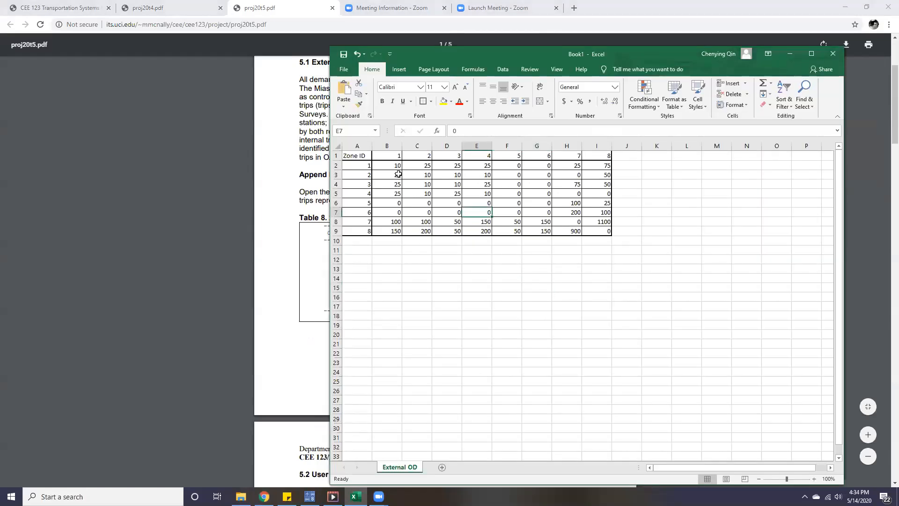
pyautogui.click(396, 166)
pyautogui.moveTo(405, 174); pyautogui.dragTo(602, 232)
pyautogui.click(604, 232)
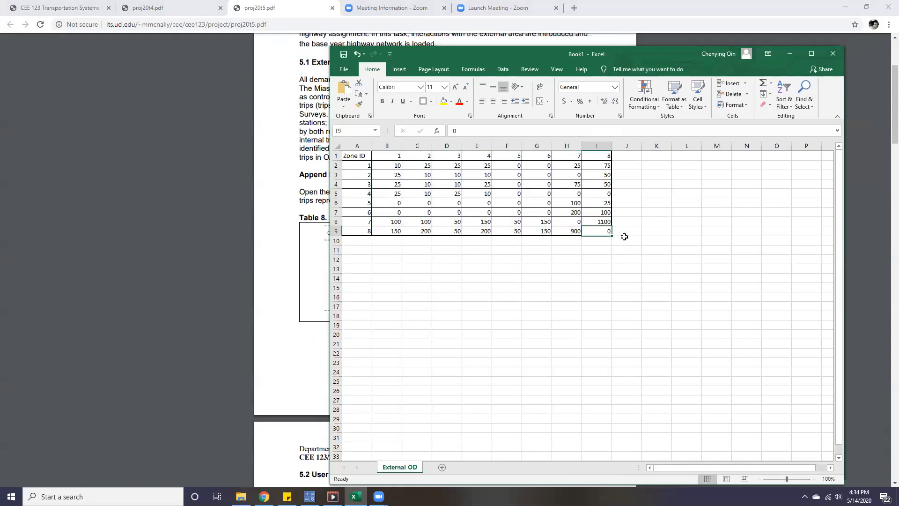
pyautogui.click(630, 165)
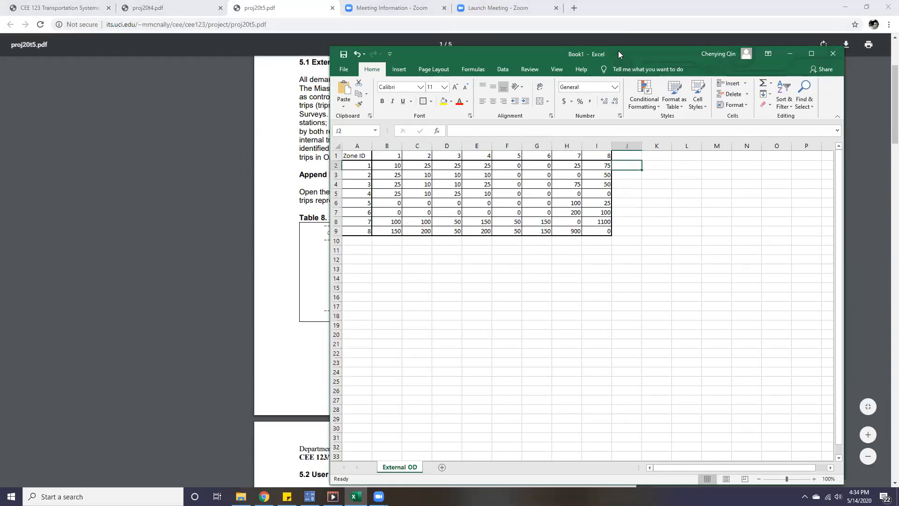
# Examine the blank cells bordering the External OD table, J2:J9 and B10:I10, for any row or column totals.
pyautogui.moveTo(618, 50); pyautogui.dragTo(600, 51)
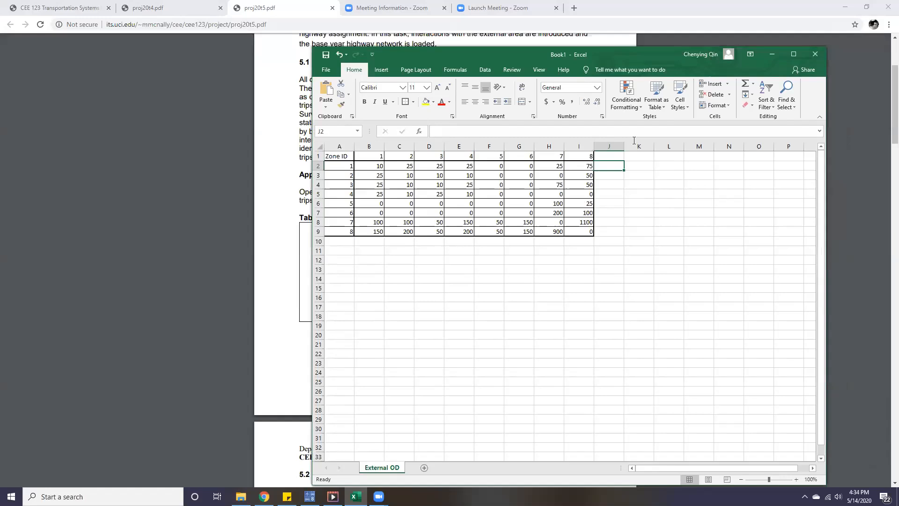
pyautogui.click(625, 221)
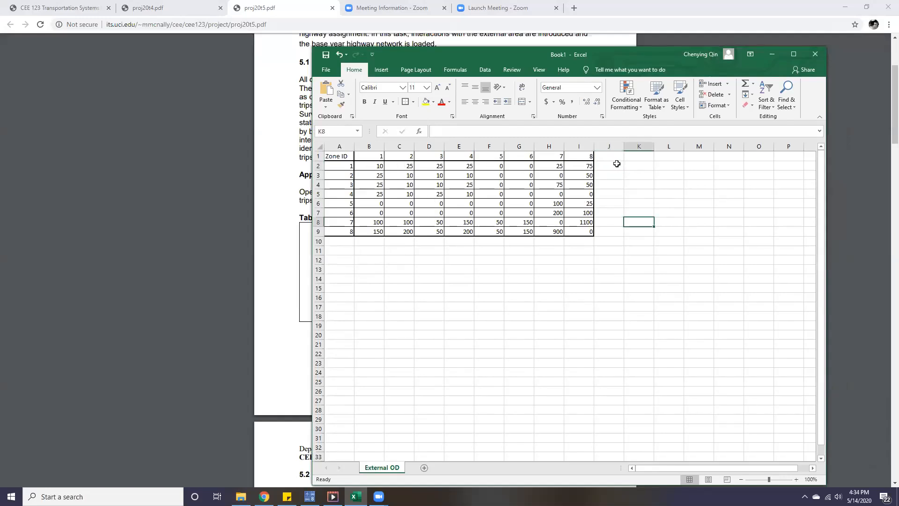
pyautogui.moveTo(608, 165); pyautogui.dragTo(620, 230)
pyautogui.click(619, 230)
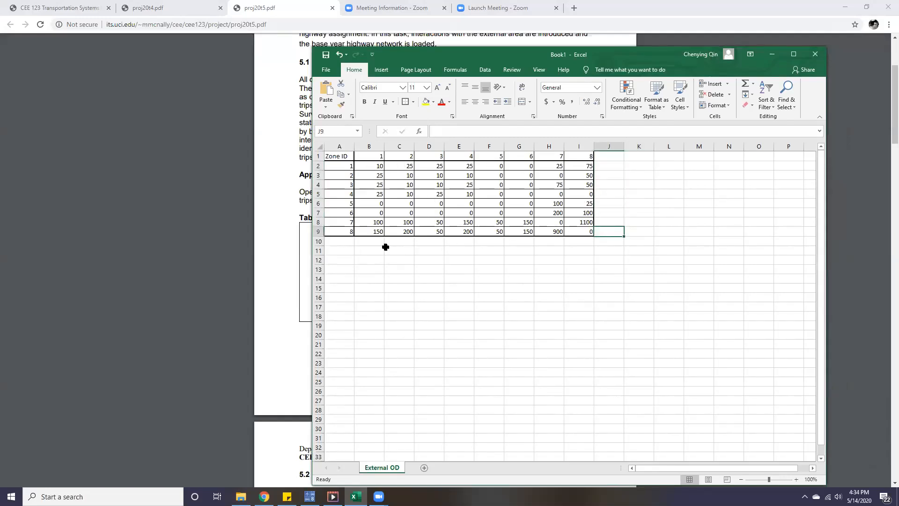
pyautogui.moveTo(367, 243); pyautogui.dragTo(573, 243)
pyautogui.click(573, 242)
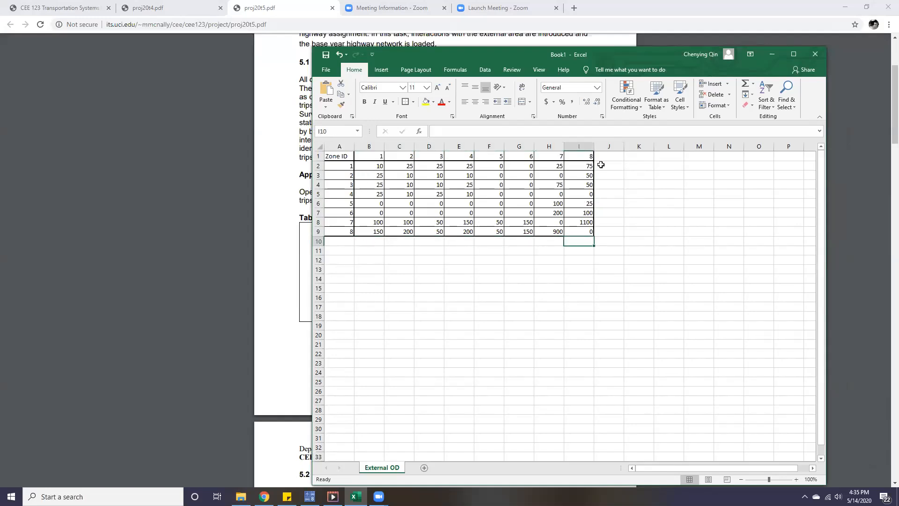
pyautogui.moveTo(602, 167); pyautogui.dragTo(610, 230)
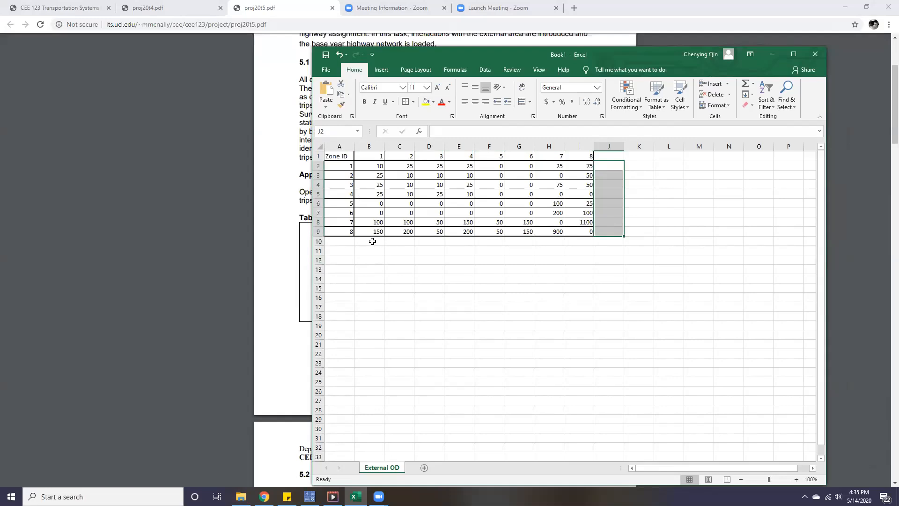
pyautogui.moveTo(371, 241); pyautogui.dragTo(580, 241)
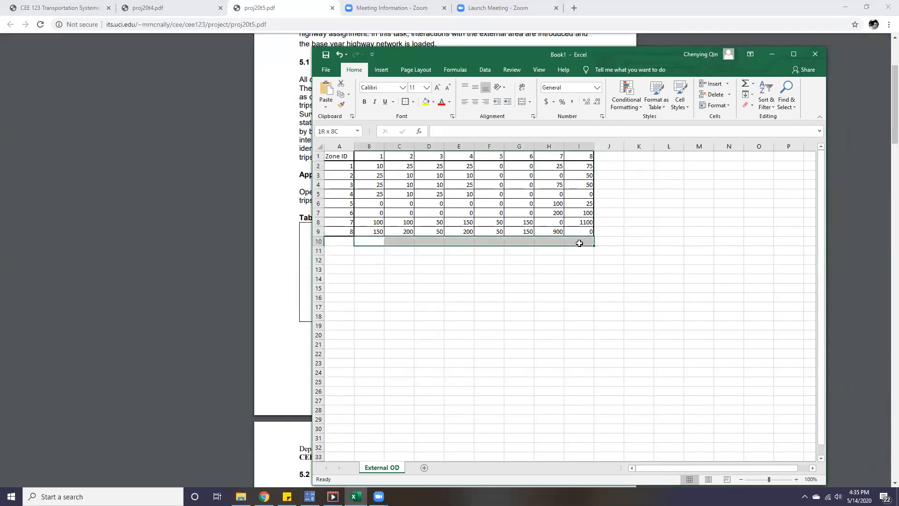
pyautogui.click(672, 271)
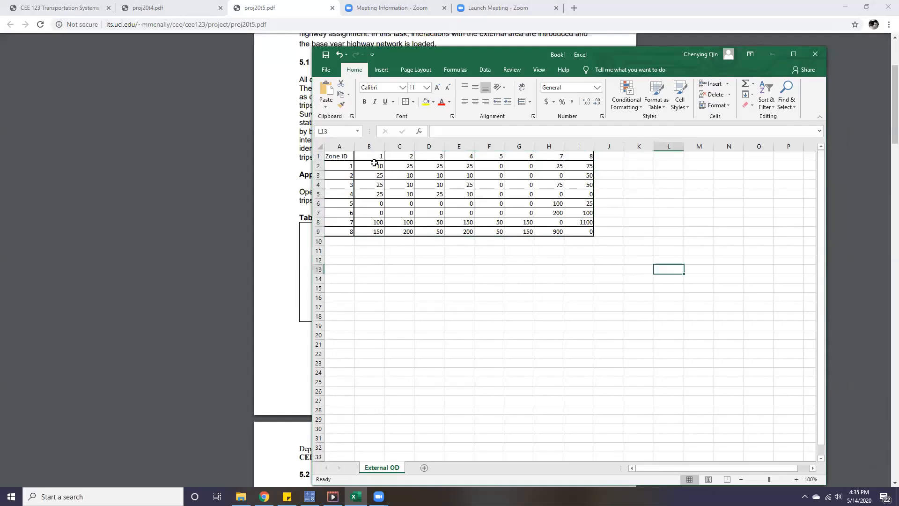
# Copy the external trip values in B2:I9 and paste them into the ExternalOD matrix in TransCAD, starting at row 1, column 1.
pyautogui.moveTo(373, 166); pyautogui.dragTo(570, 234)
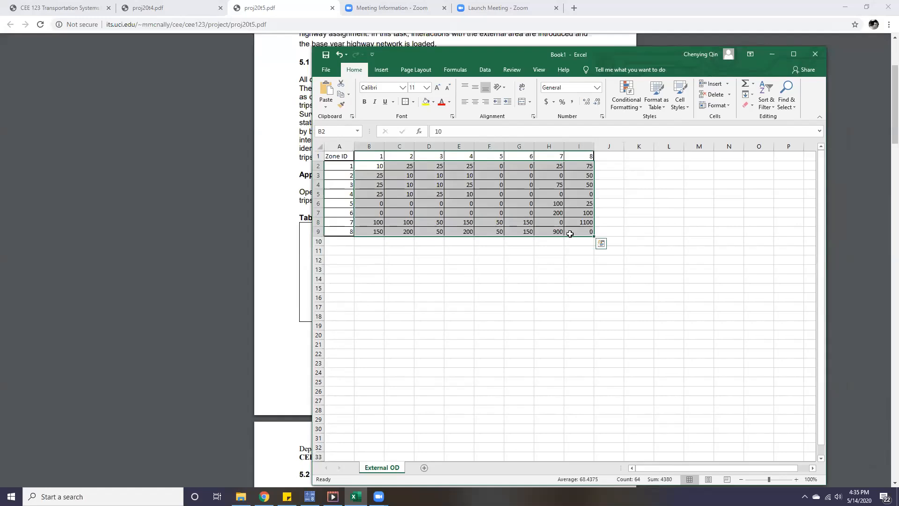
pyautogui.hotkey('ctrl', 'c')
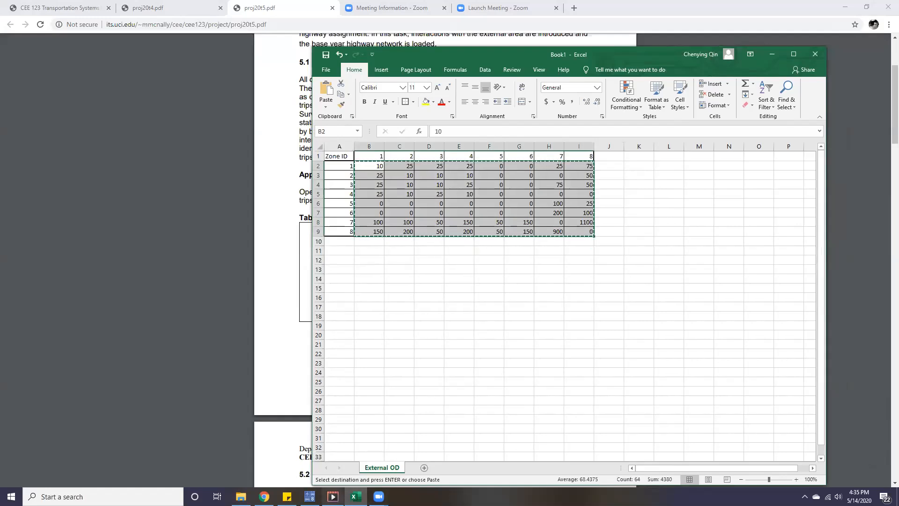
pyautogui.click(309, 496)
pyautogui.click(266, 180)
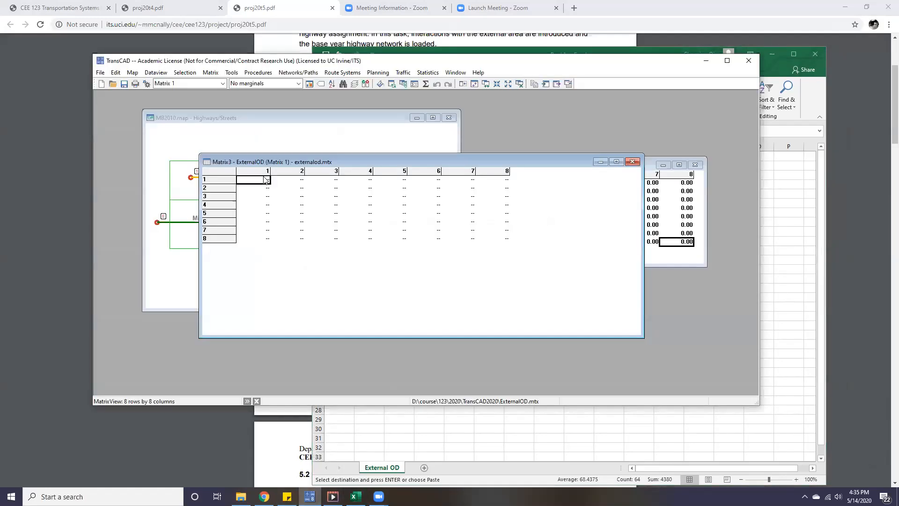
pyautogui.hotkey('ctrl', 'v')
pyautogui.click(366, 240)
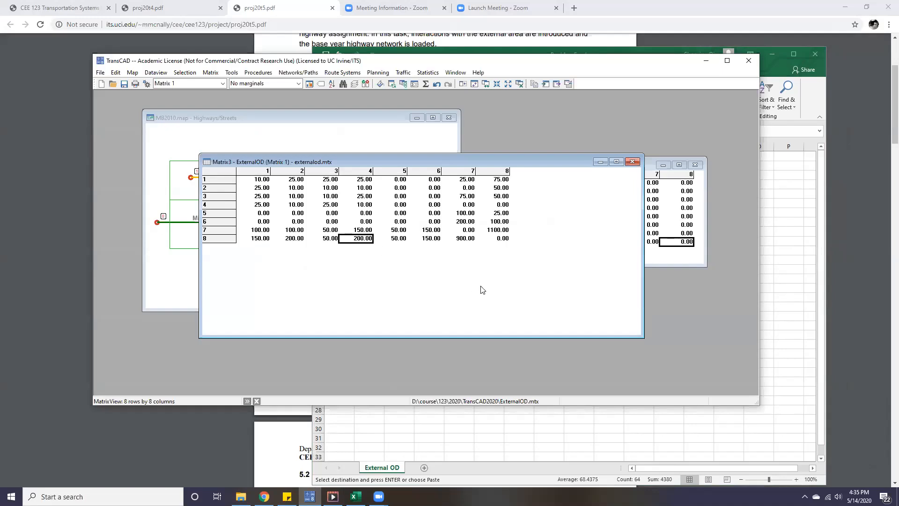
# Shrink the ExternalOD matrix window and arrange it below the PA to OD matrix window for viewing both tables together.
pyautogui.click(262, 180)
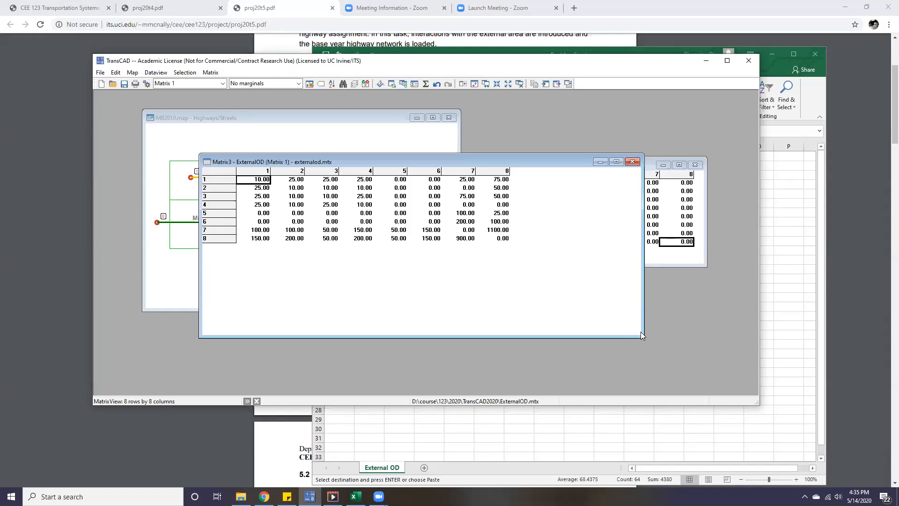
pyautogui.moveTo(643, 336); pyautogui.dragTo(525, 270)
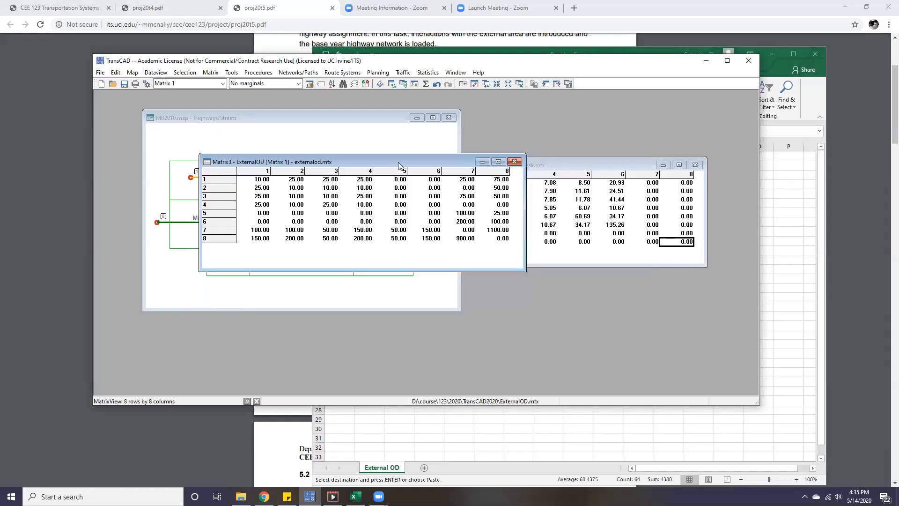
pyautogui.moveTo(402, 160); pyautogui.dragTo(515, 242)
pyautogui.click(557, 161)
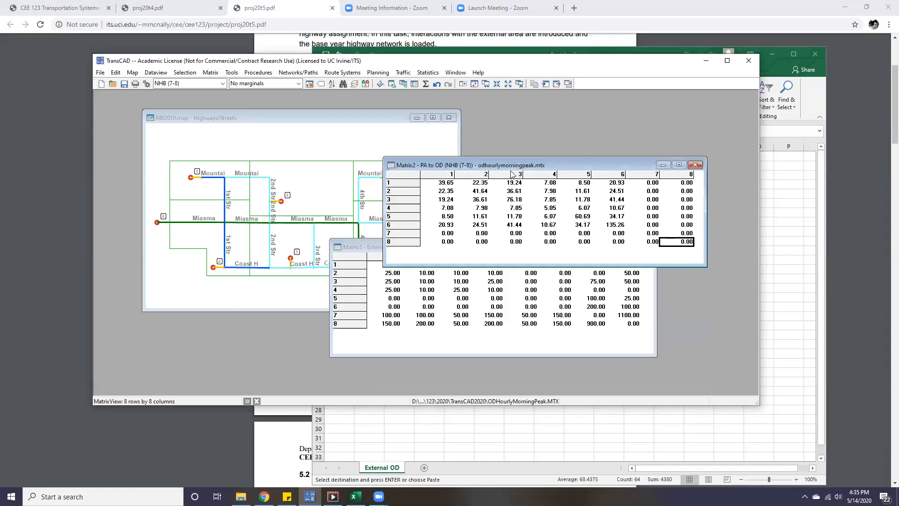
pyautogui.click(417, 294)
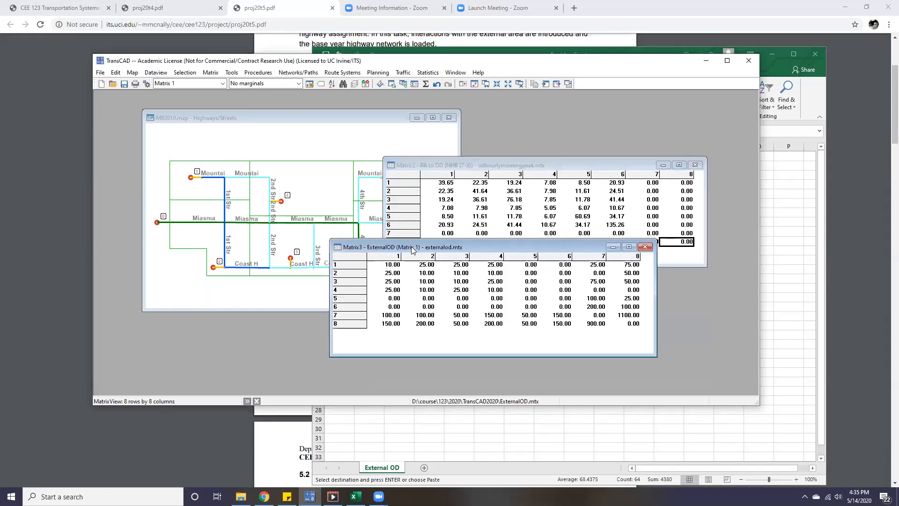
pyautogui.moveTo(412, 246); pyautogui.dragTo(357, 248)
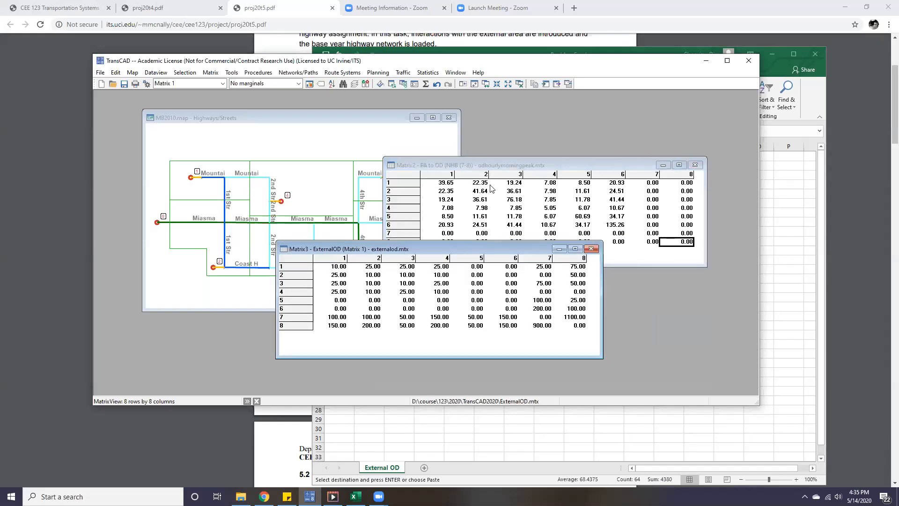
pyautogui.click(492, 167)
pyautogui.moveTo(506, 161); pyautogui.dragTo(472, 133)
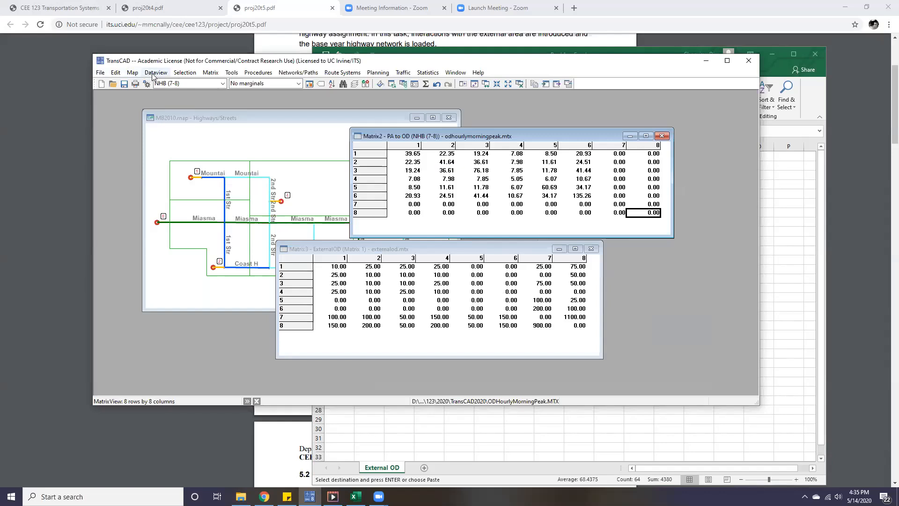
# Append the ExternalOD matrix file to the PA to OD matrix file and display the appended Matrix 1.
pyautogui.click(206, 73)
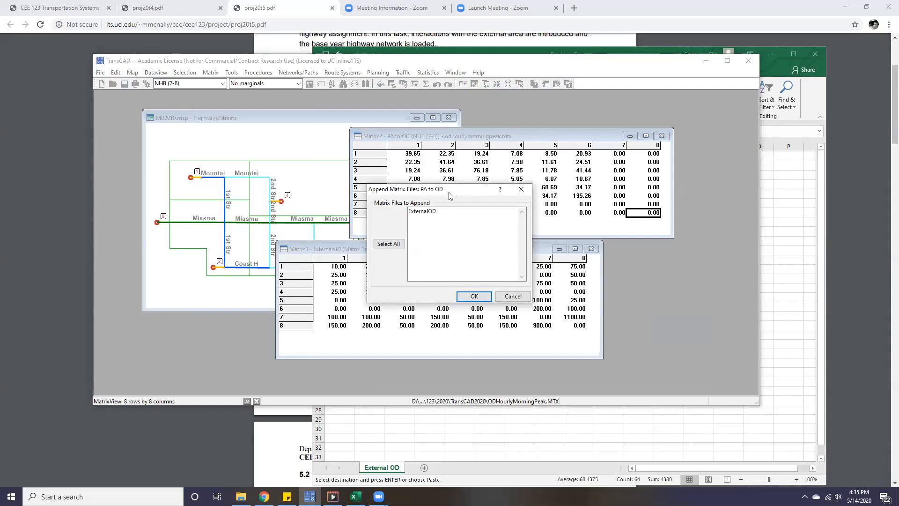
pyautogui.click(413, 211)
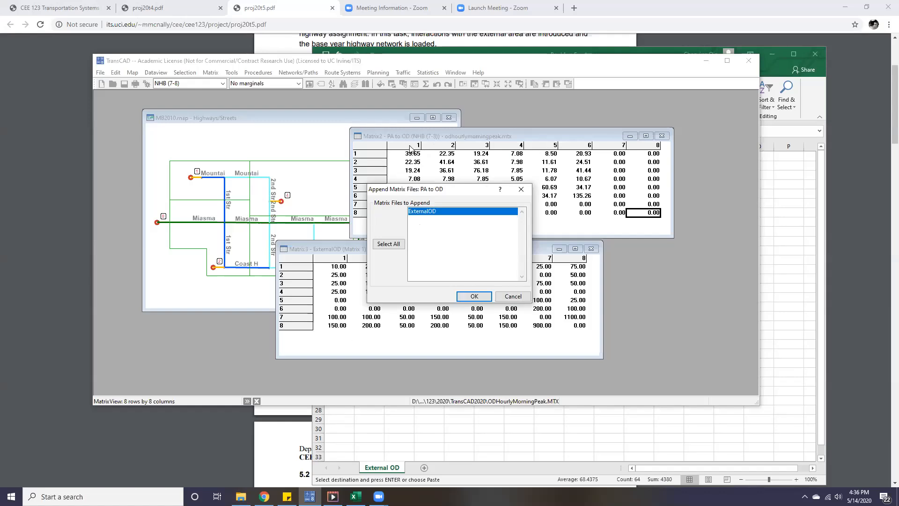
pyautogui.click(473, 296)
pyautogui.click(209, 84)
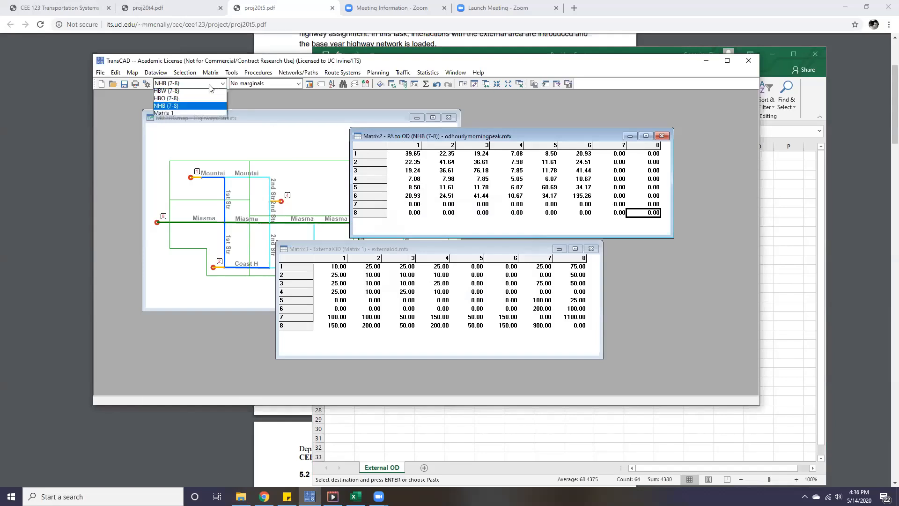
pyautogui.click(192, 115)
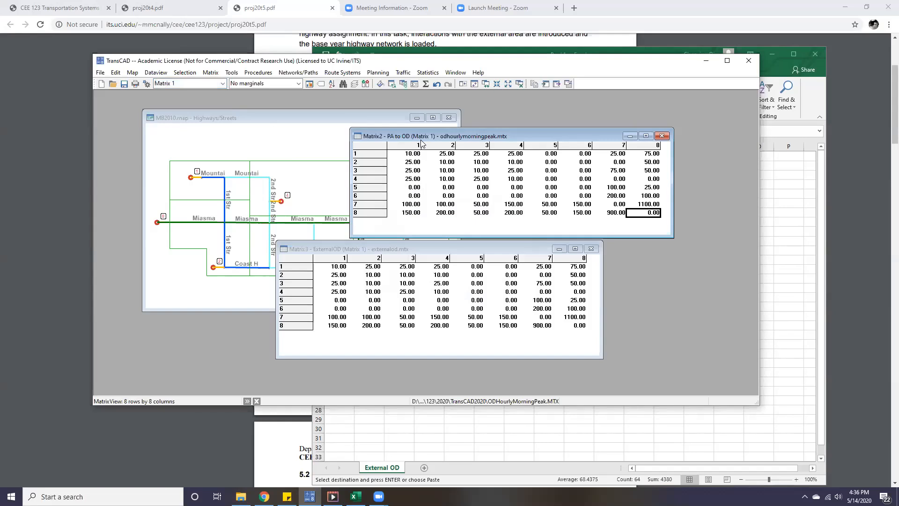
# Compare the appended Matrix 1 with the ExternalOD matrix and close the ExternalOD matrix window.
pyautogui.moveTo(420, 139); pyautogui.dragTo(331, 134)
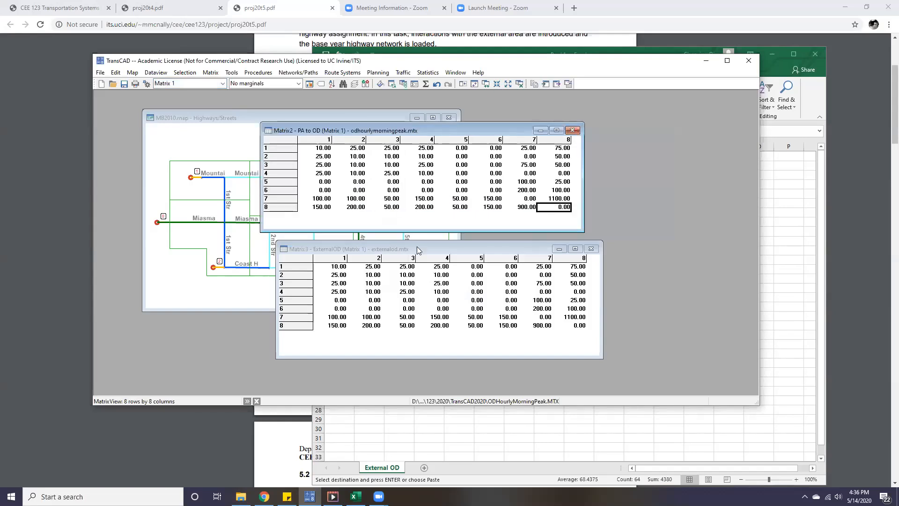
pyautogui.click(518, 250)
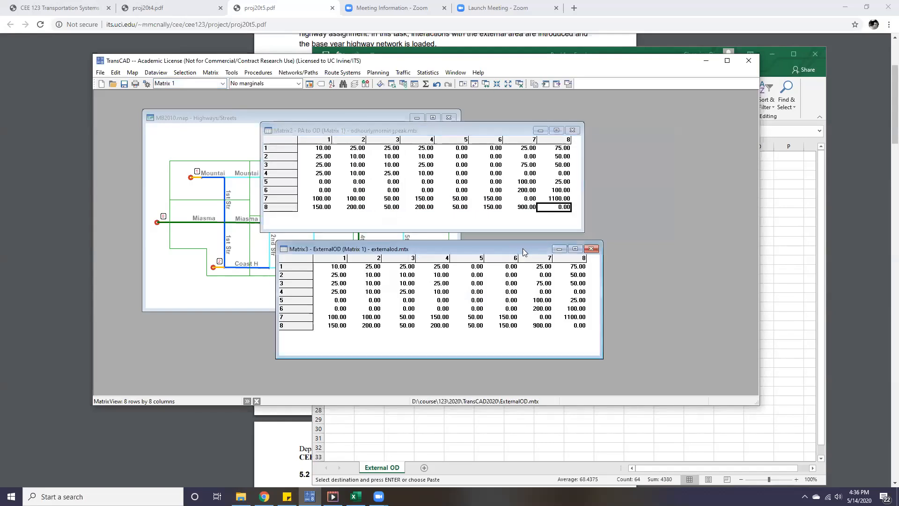
pyautogui.click(594, 249)
pyautogui.moveTo(341, 132); pyautogui.dragTo(309, 147)
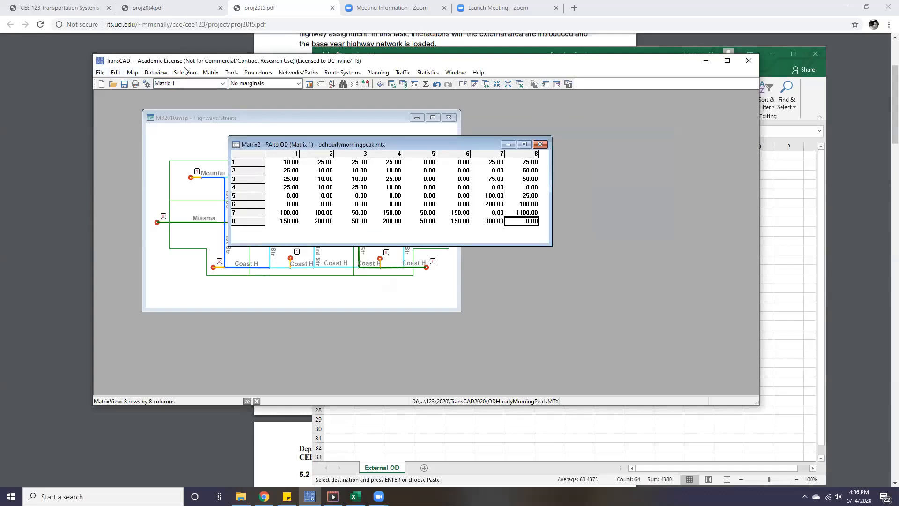
# Rename Matrix 1 in the PA to OD matrix file's contents as External OD.
pyautogui.click(211, 73)
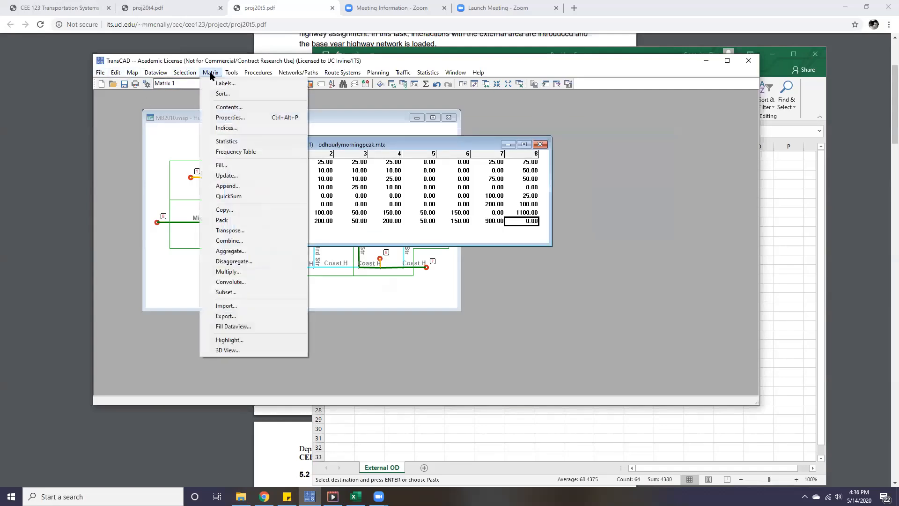
pyautogui.click(229, 107)
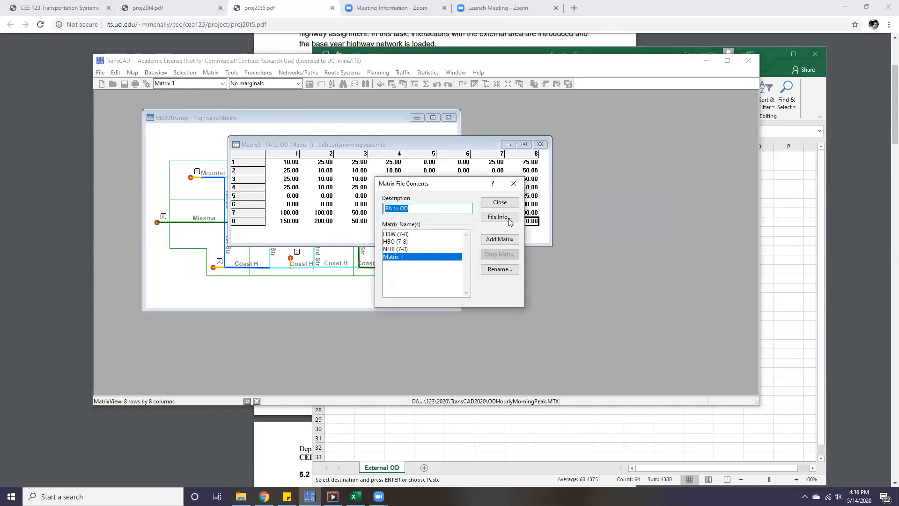
pyautogui.click(447, 257)
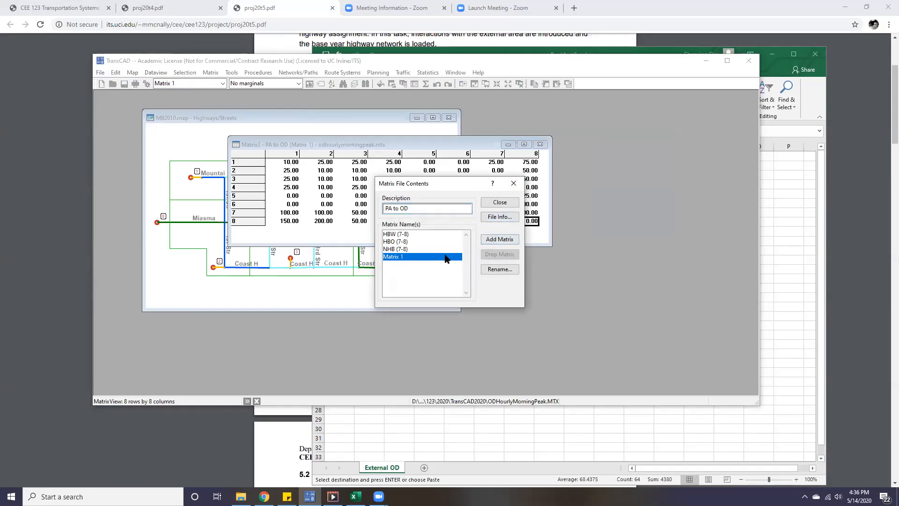
pyautogui.click(498, 269)
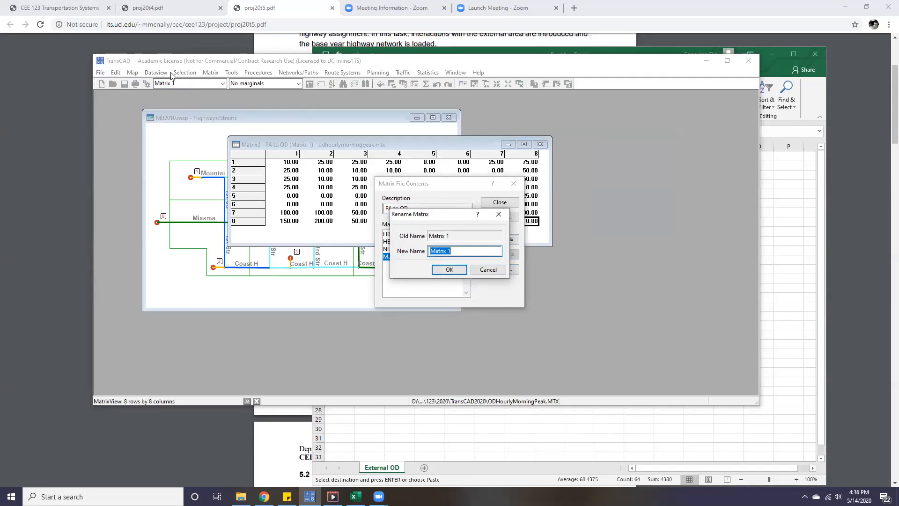
pyautogui.write('External OD')
pyautogui.click(443, 270)
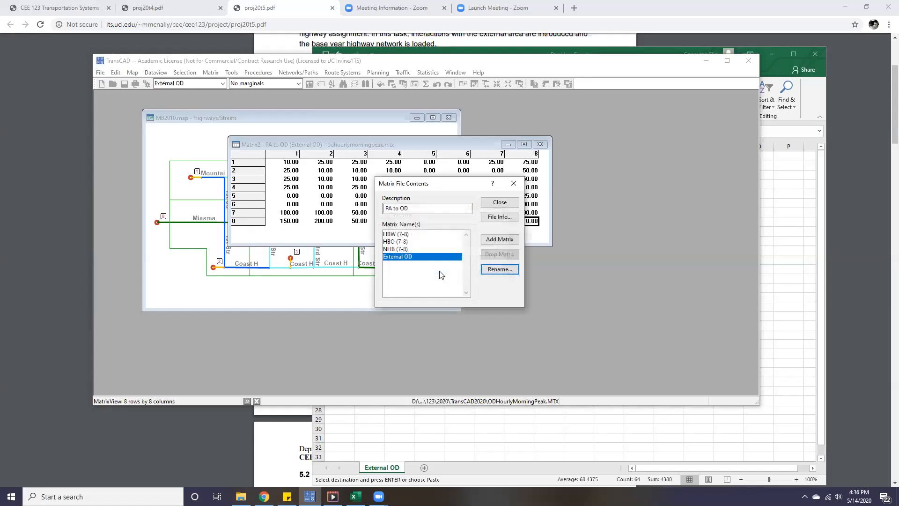
pyautogui.click(499, 201)
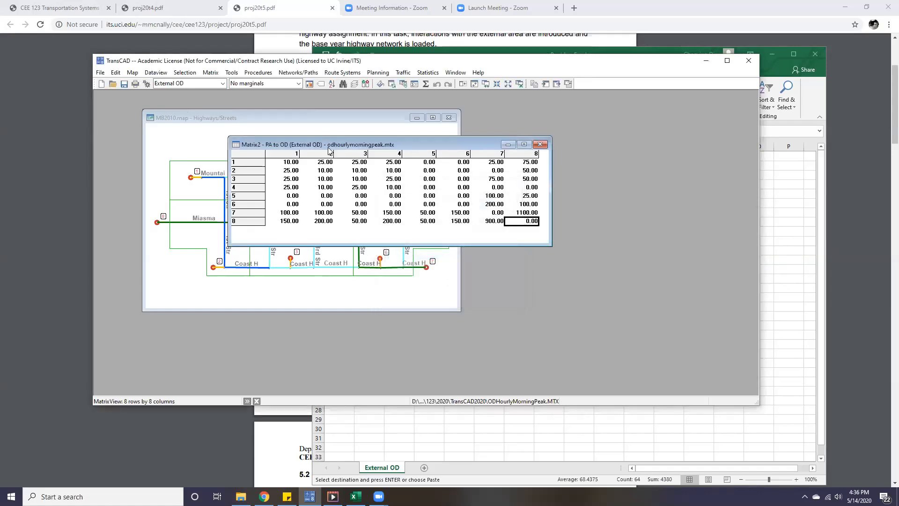
# Sum the HBW, HBO, NHB and External OD matrices of the PA to OD file with QuickSum.
pyautogui.moveTo(321, 143); pyautogui.dragTo(342, 164)
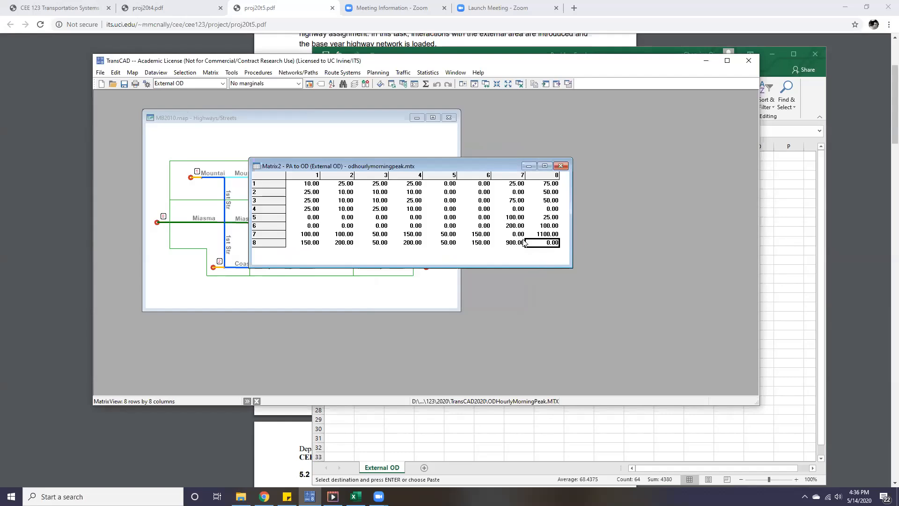
pyautogui.moveTo(419, 160); pyautogui.dragTo(415, 132)
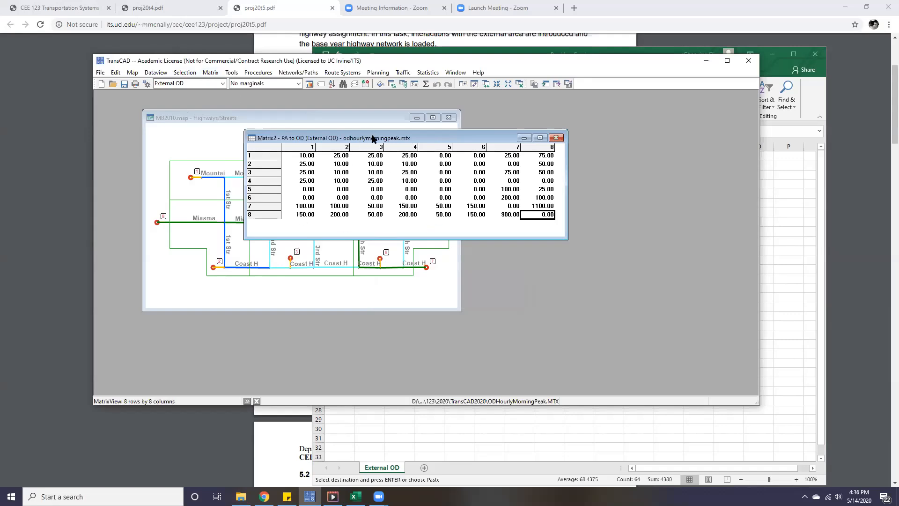
pyautogui.moveTo(371, 134); pyautogui.dragTo(367, 128)
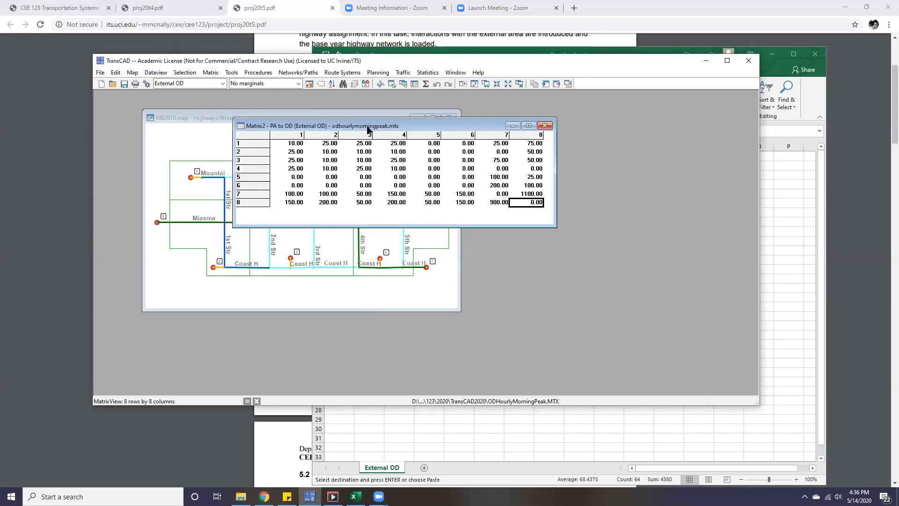
pyautogui.click(211, 73)
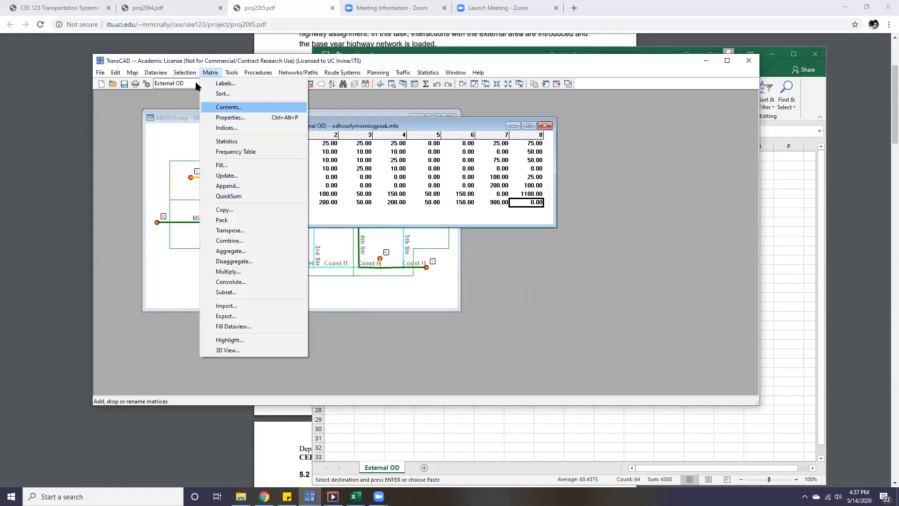
pyautogui.click(229, 196)
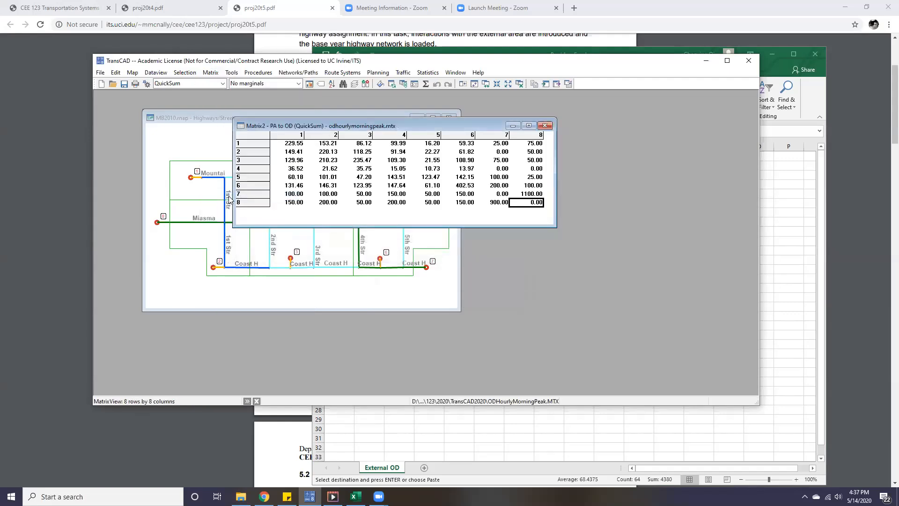
# Examine the QuickSum matrix values across the internal and external zones, enlarging the PA to OD matrix window.
pyautogui.click(222, 84)
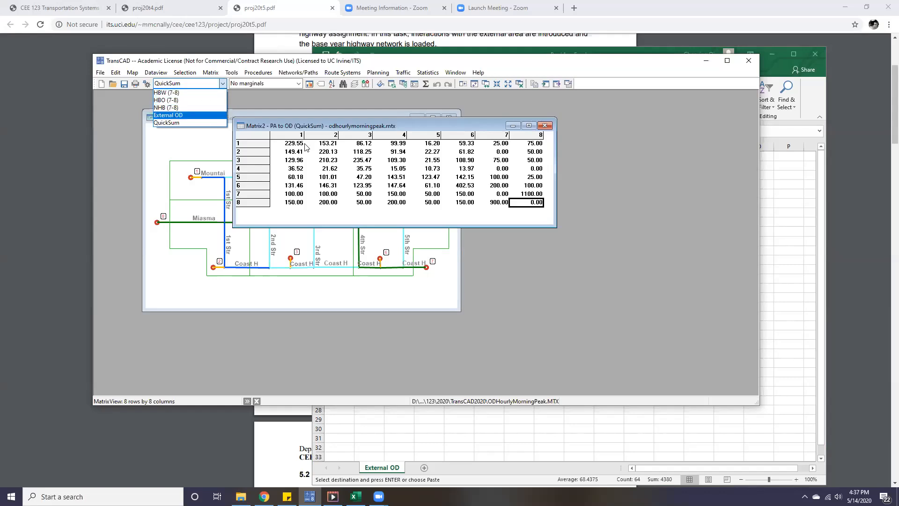
pyautogui.click(342, 124)
pyautogui.moveTo(393, 151); pyautogui.dragTo(411, 162)
pyautogui.click(416, 186)
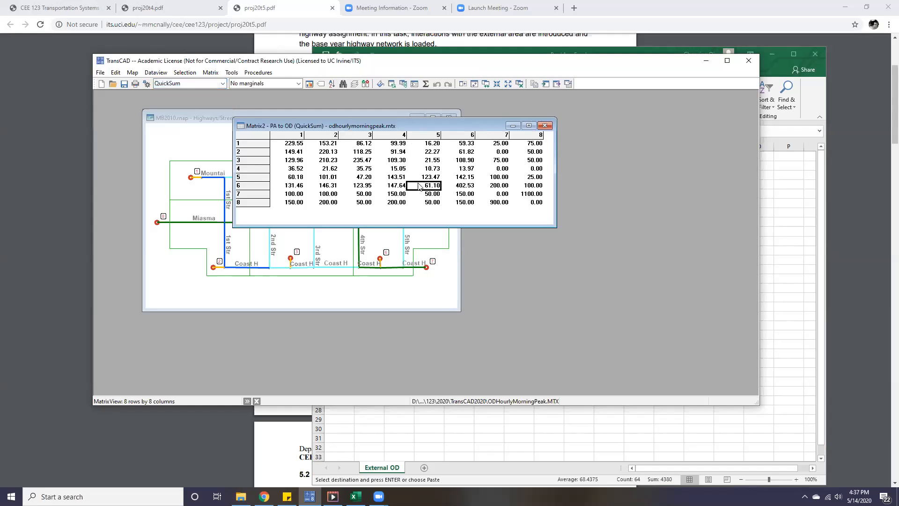
pyautogui.moveTo(402, 125); pyautogui.dragTo(534, 143)
pyautogui.click(487, 193)
pyautogui.click(442, 179)
pyautogui.click(420, 181)
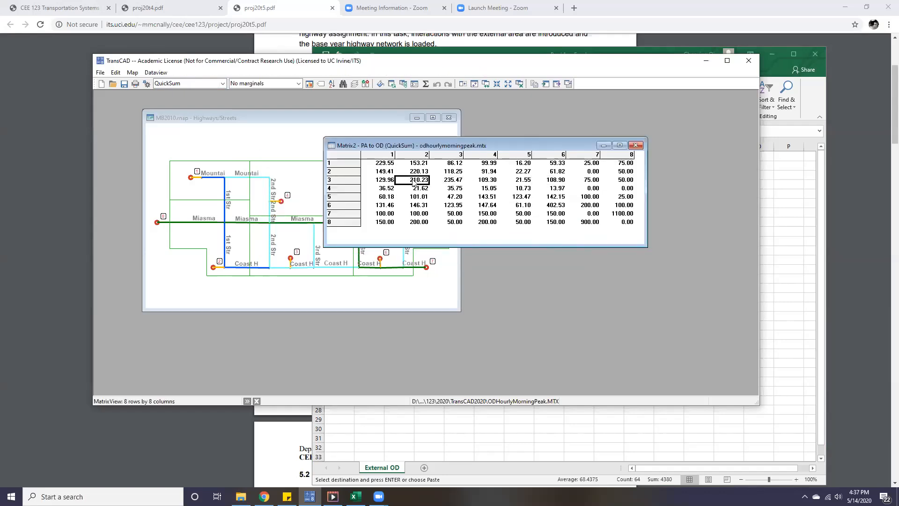
pyautogui.click(456, 188)
pyautogui.click(503, 206)
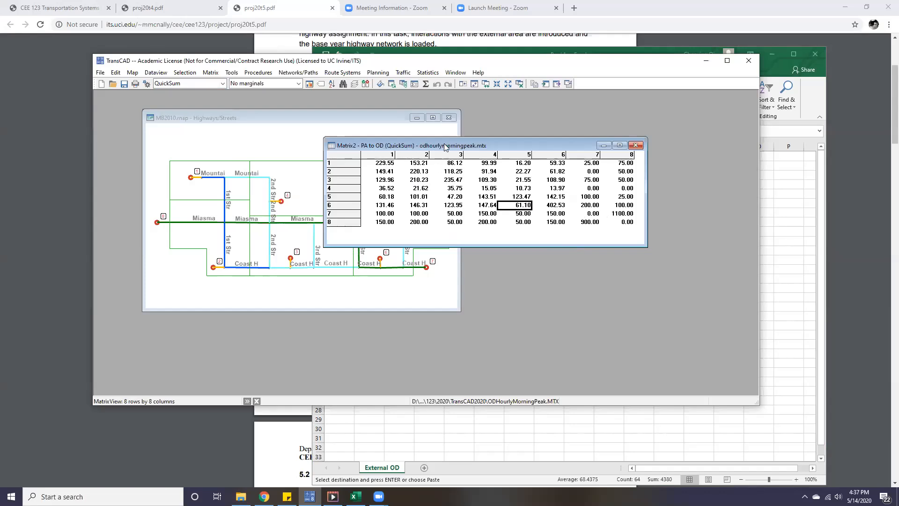
pyautogui.moveTo(444, 148); pyautogui.dragTo(381, 159)
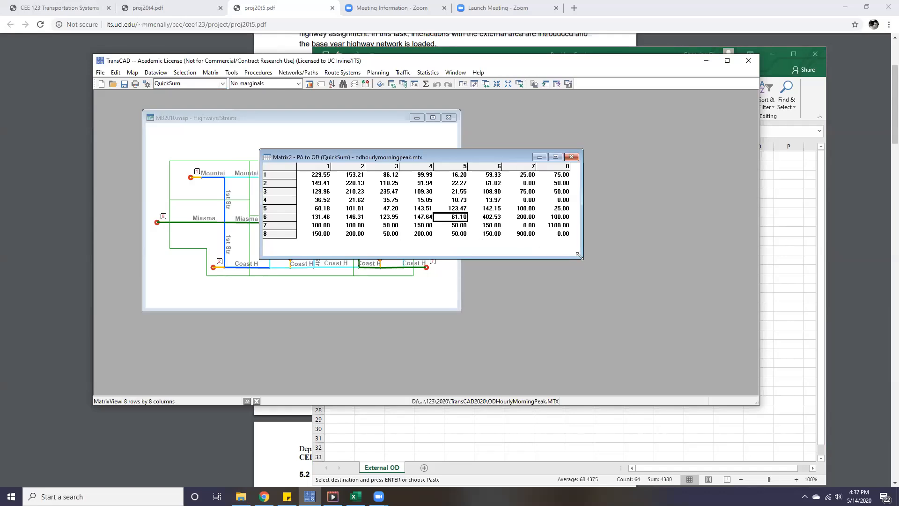
pyautogui.moveTo(579, 256); pyautogui.dragTo(640, 286)
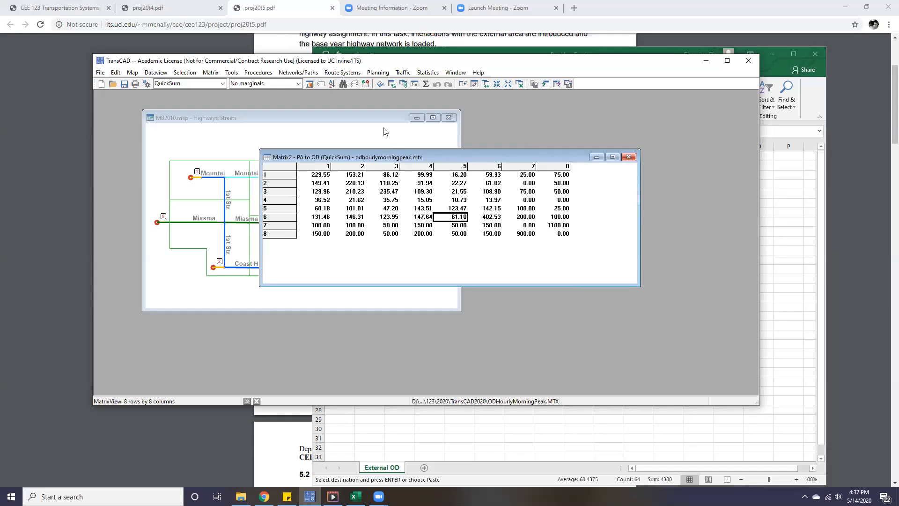
# Bring the MB2010 map to the front and make Highways/Streets its working layer.
pyautogui.click(368, 118)
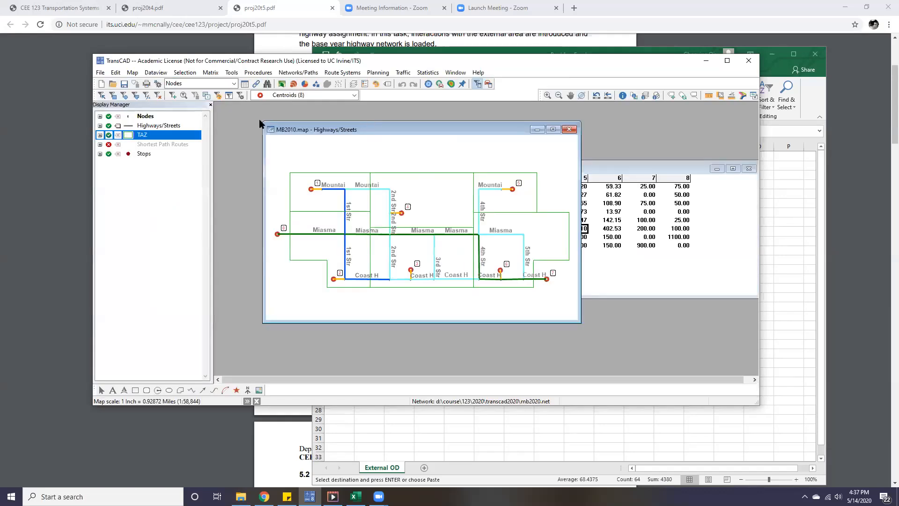
pyautogui.click(204, 85)
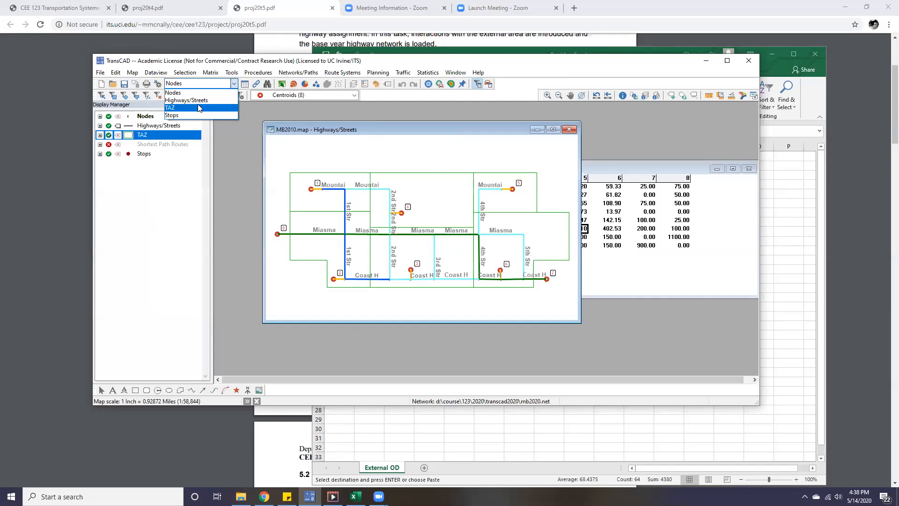
pyautogui.click(203, 100)
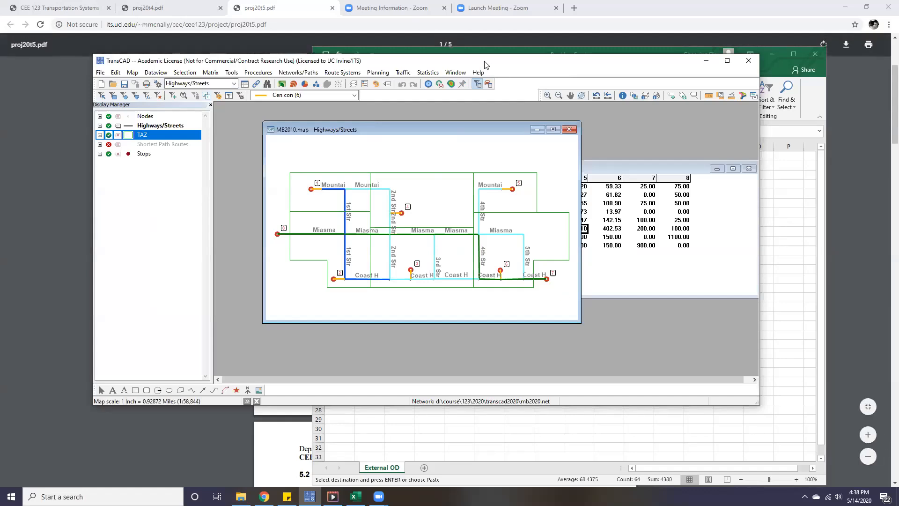
# Switch to proj20t5.pdf in the browser and read section 5.2, User Equilibrium Assignment, including 5.2.1 Perform Trip Assignment.
pyautogui.click(709, 11)
pyautogui.scroll(-5, 491, 255)
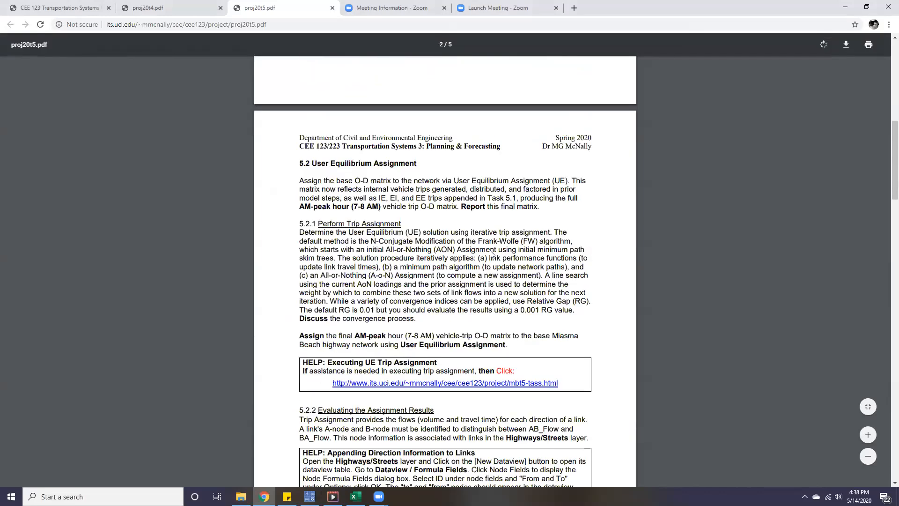
pyautogui.scroll(-1, 492, 254)
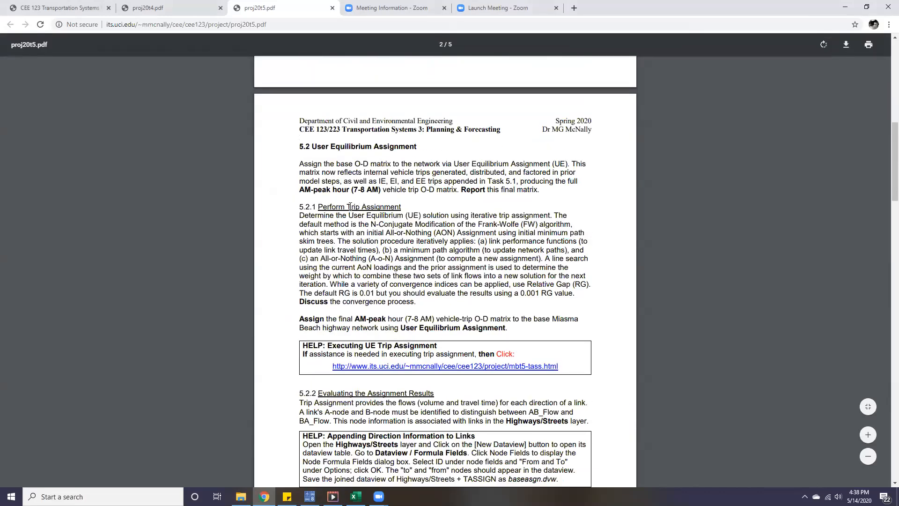
# Read sections 5.2.2 and 5.2.3 of proj20t5.pdf on evaluating and reporting the results, and recheck the User Equilibrium Assignment instruction in 5.2.1.
pyautogui.scroll(-3, 531, 273)
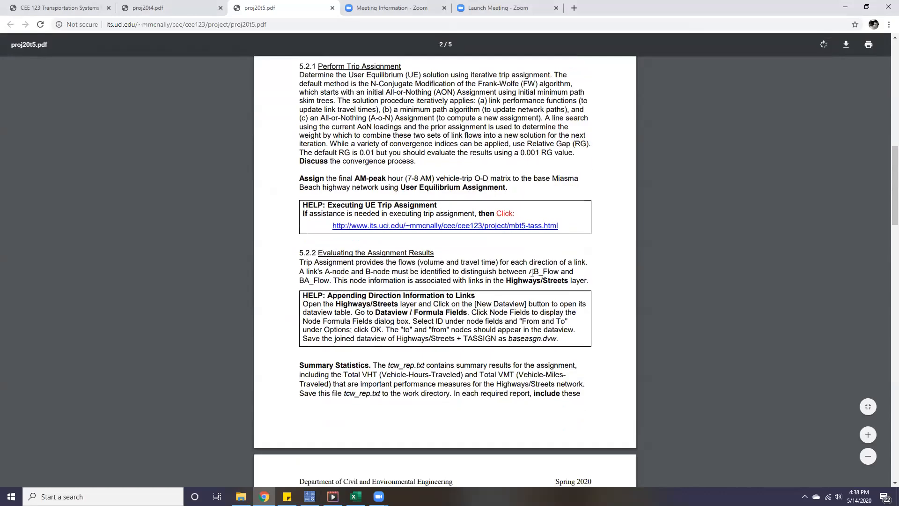
pyautogui.scroll(-1, 417, 257)
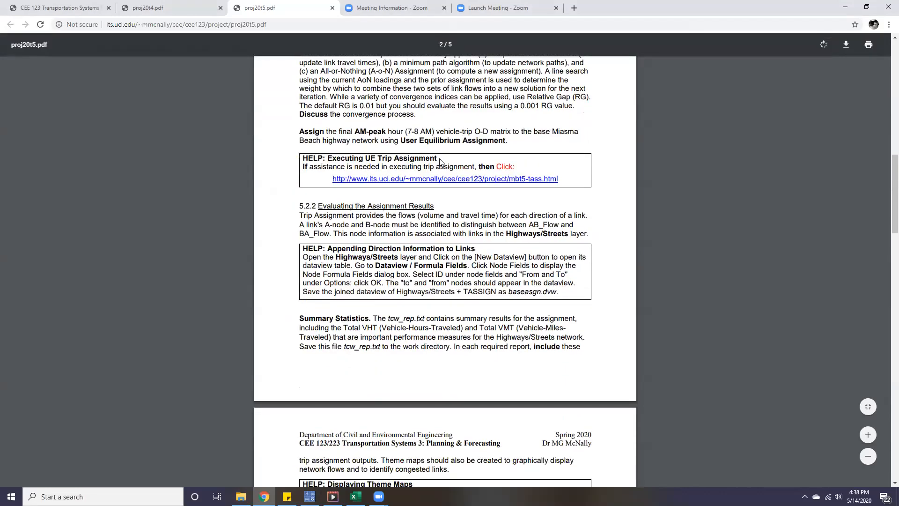
pyautogui.scroll(-4, 497, 243)
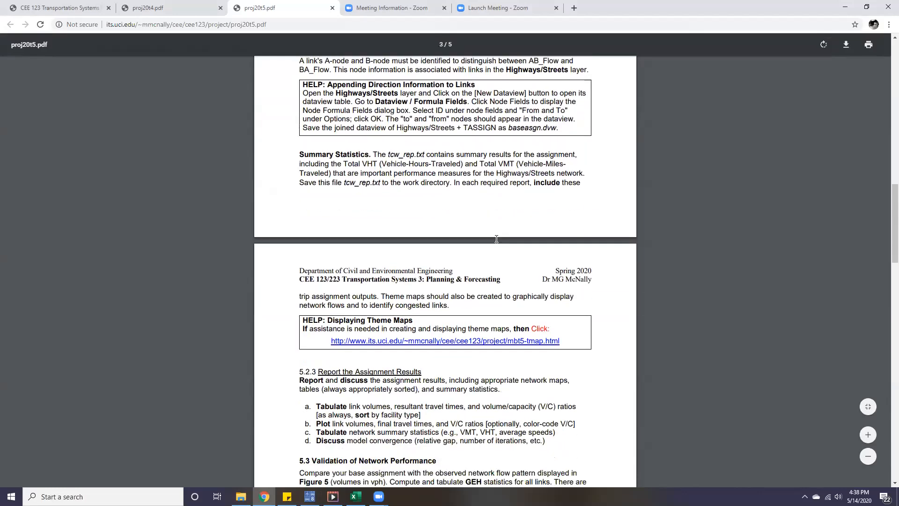
pyautogui.scroll(-1, 326, 294)
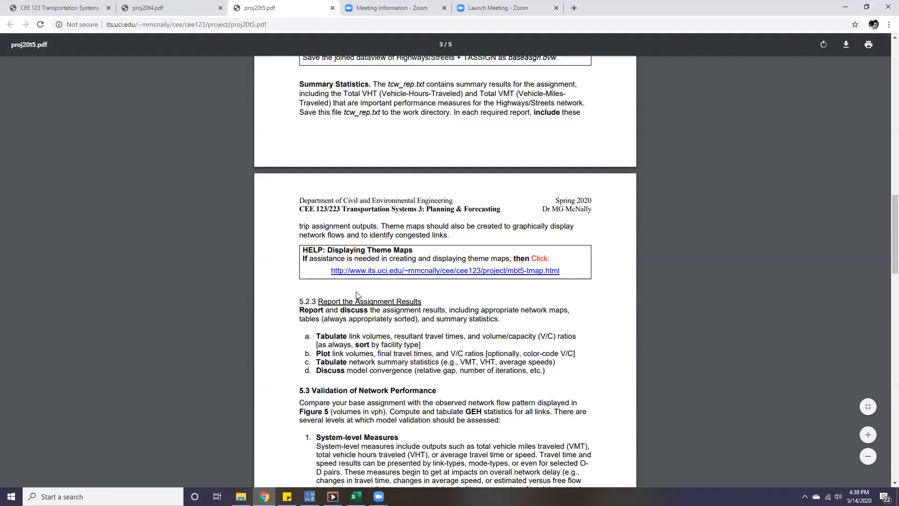
pyautogui.scroll(4, 415, 267)
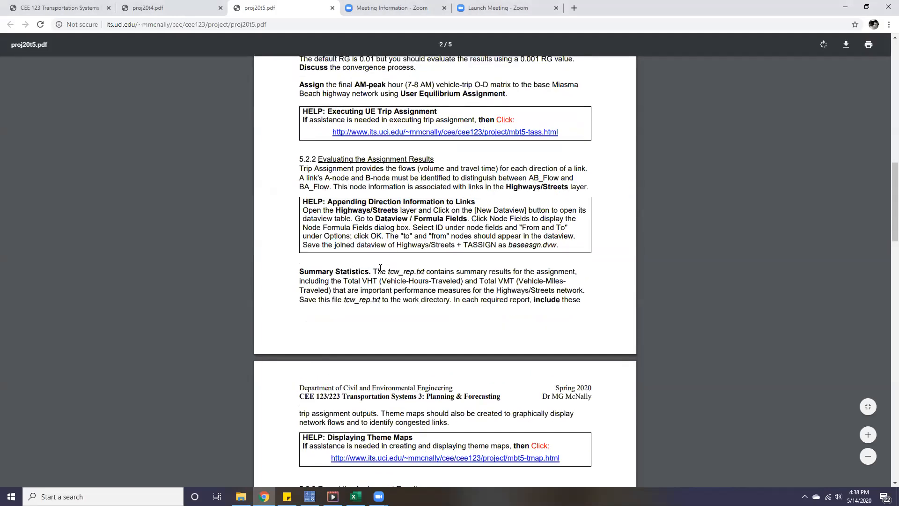
pyautogui.scroll(4, 354, 199)
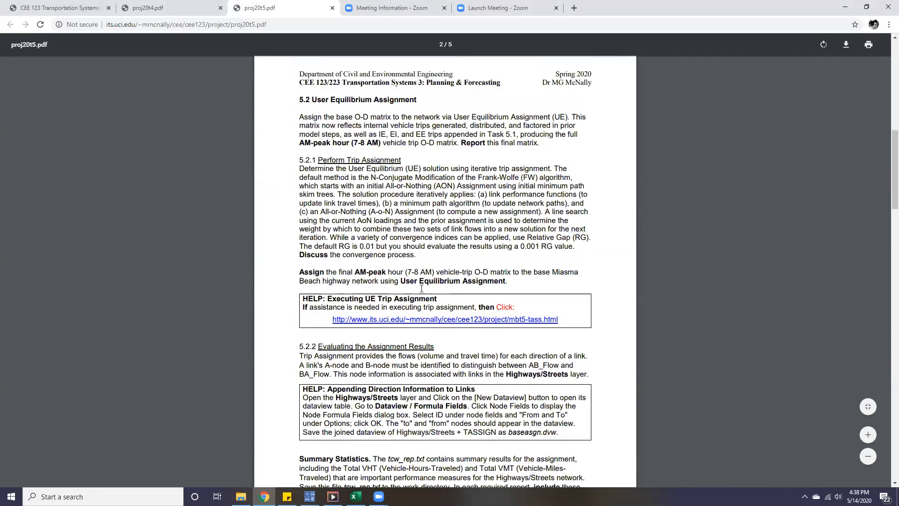
pyautogui.moveTo(400, 281); pyautogui.dragTo(506, 281)
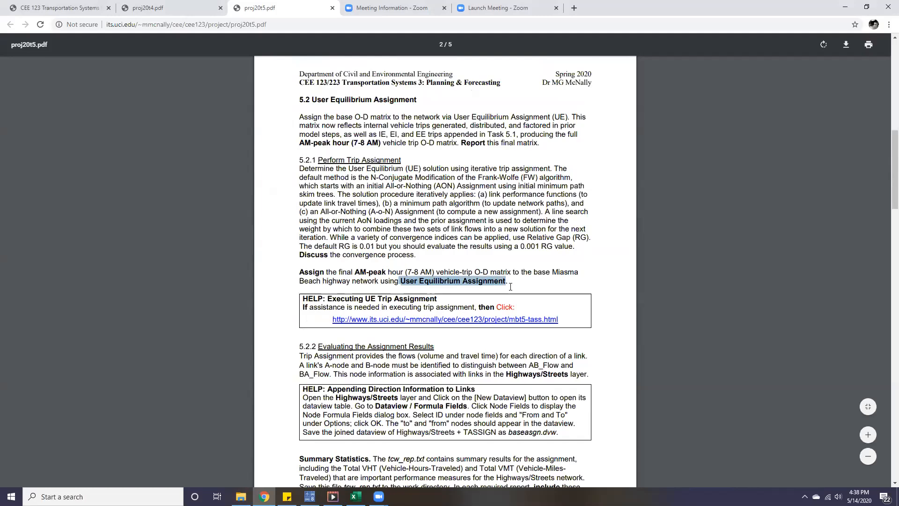
# Switch to TransCAD, start a static Traffic Assignment on Highways/Streets and set its method to User Equilibrium.
pyautogui.click(309, 497)
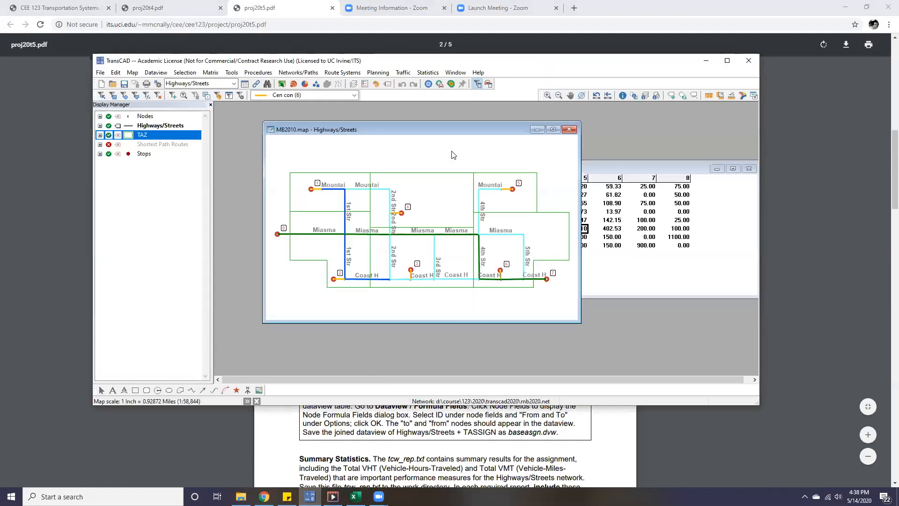
pyautogui.click(372, 73)
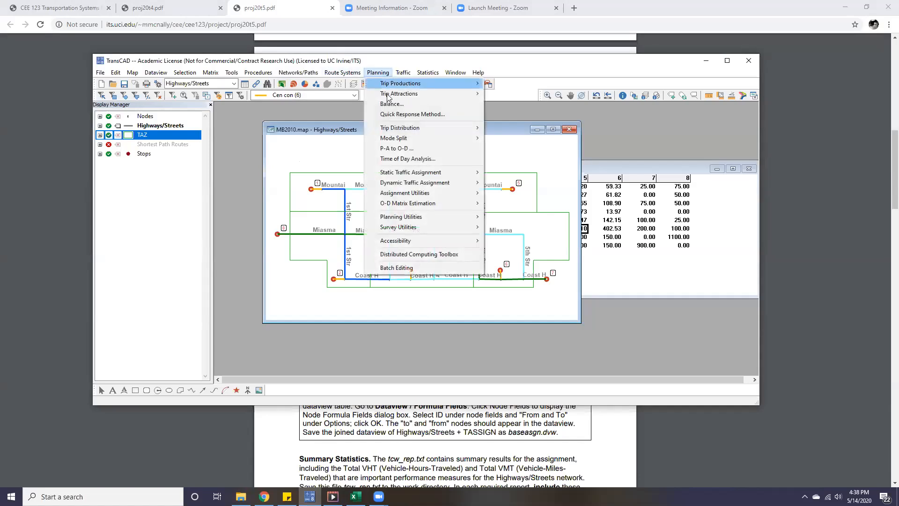
pyautogui.moveTo(402, 177)
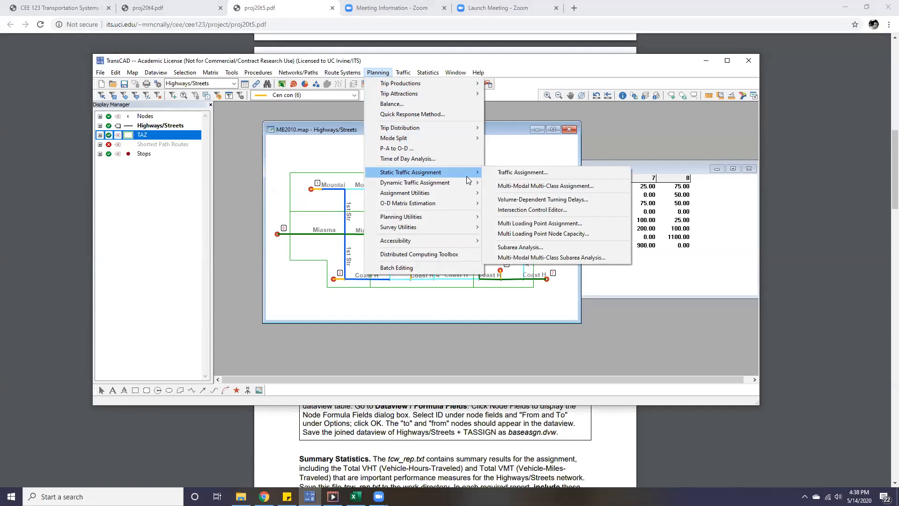
pyautogui.press('Right')
pyautogui.click(523, 173)
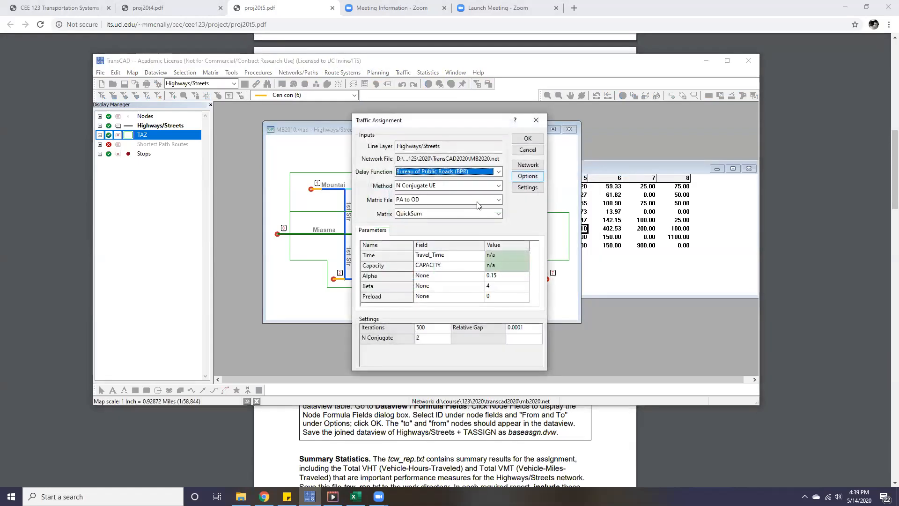
pyautogui.click(415, 186)
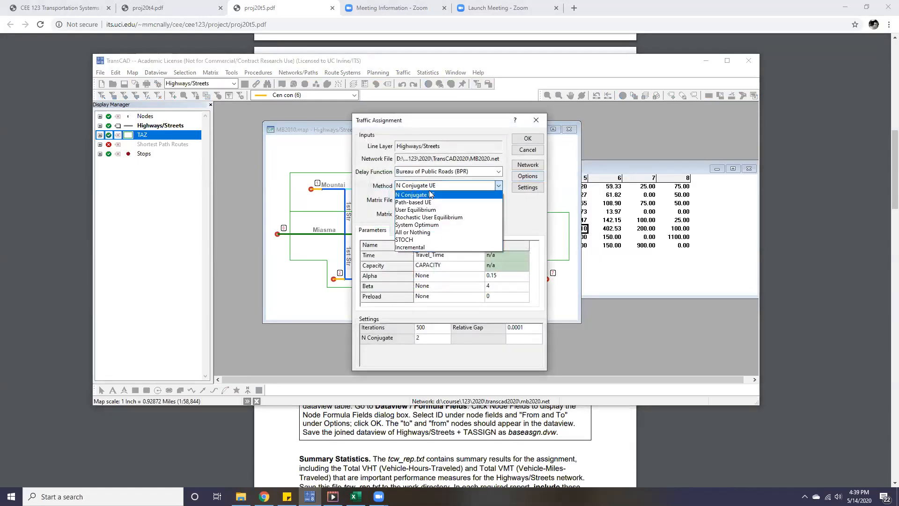
pyautogui.click(446, 211)
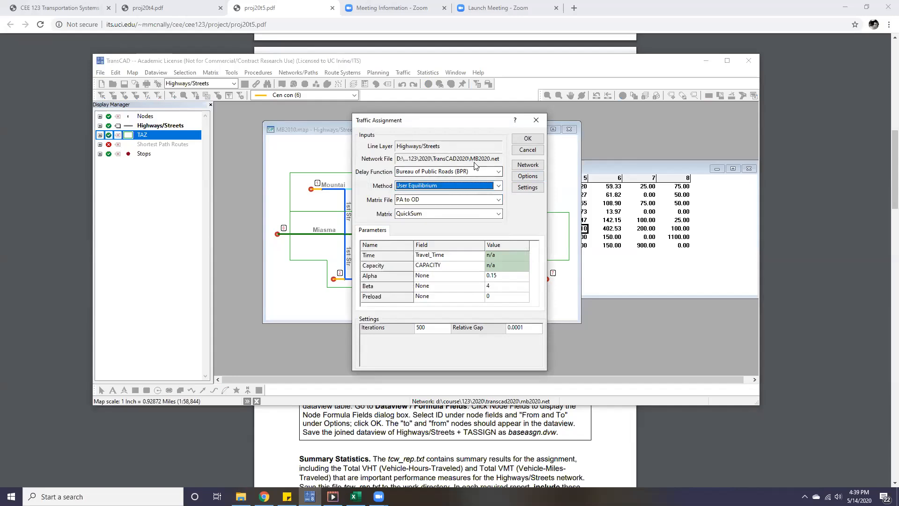
# Check the fields assigned to Time and Capacity in the Traffic Assignment parameters.
pyautogui.click(467, 257)
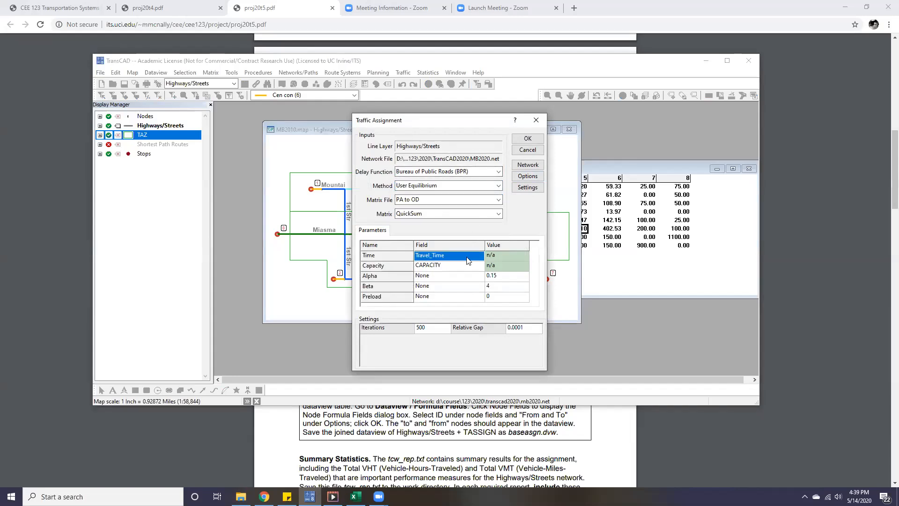
pyautogui.click(463, 267)
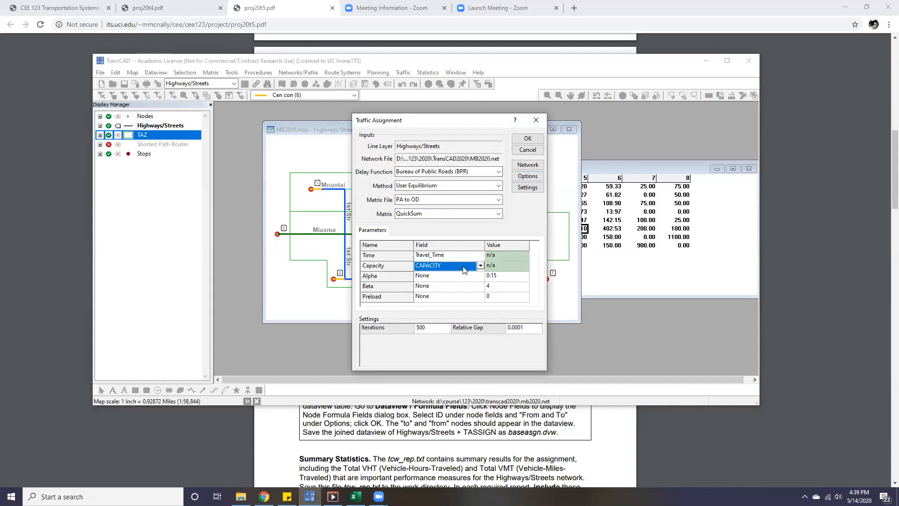
pyautogui.click(463, 267)
pyautogui.click(464, 268)
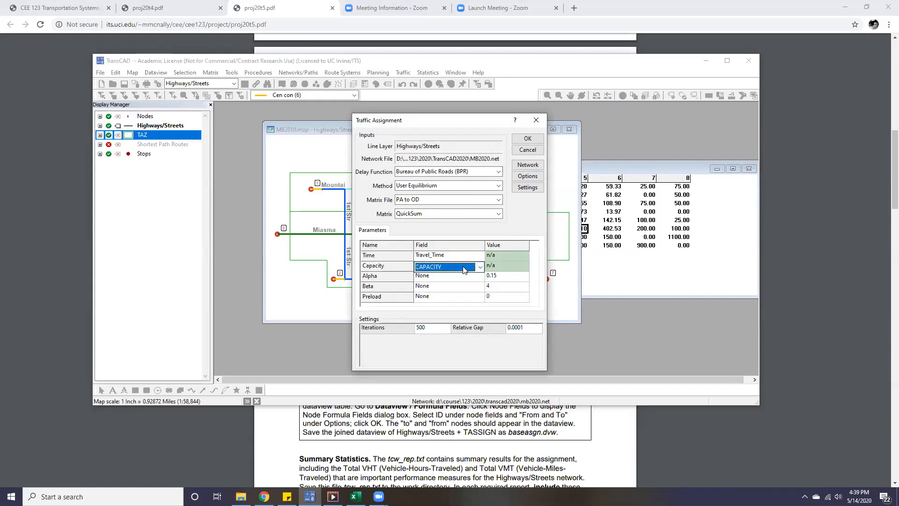
# Look up the required relative gap in section 5.2.1 of proj20t5.pdf and set the assignment's Relative Gap to 0.001 in TransCAD.
pyautogui.click(481, 451)
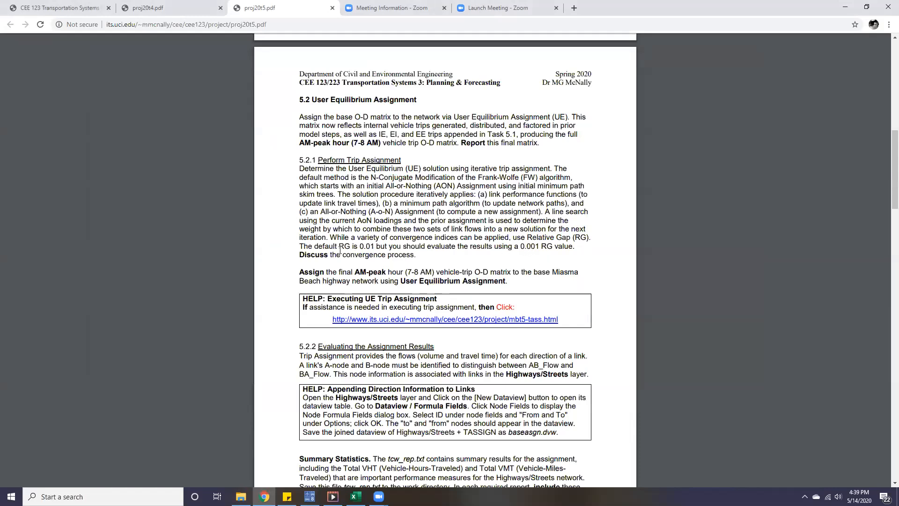
pyautogui.moveTo(324, 246); pyautogui.dragTo(470, 246)
pyautogui.click(529, 260)
pyautogui.moveTo(519, 245); pyautogui.dragTo(540, 246)
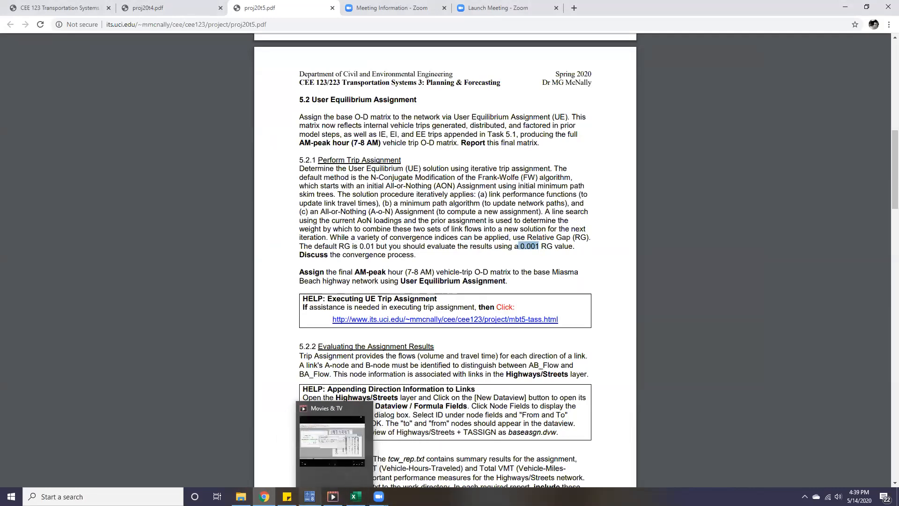
pyautogui.click(310, 496)
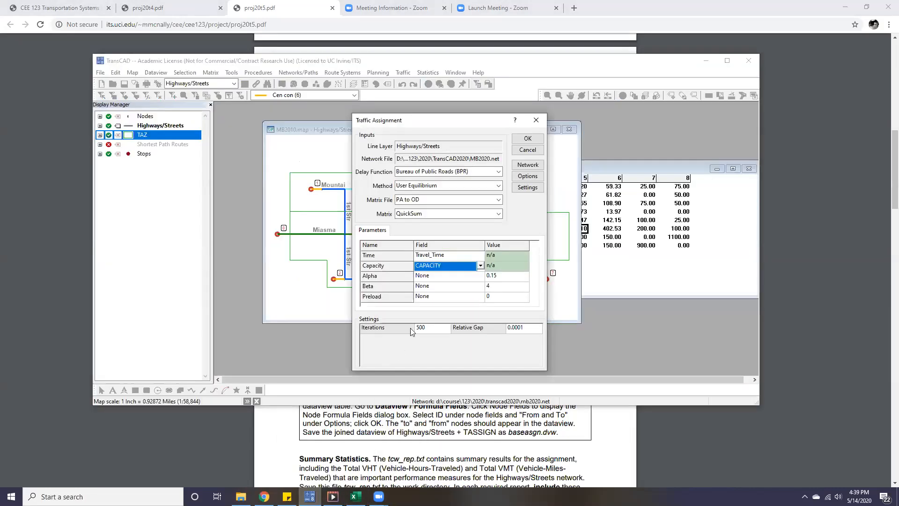
pyautogui.click(497, 328)
pyautogui.click(513, 330)
pyautogui.click(520, 330)
# Return to proj20t5.pdf and reread the convergence and UE trip assignment instructions through section 5.2.2.
pyautogui.click(650, 431)
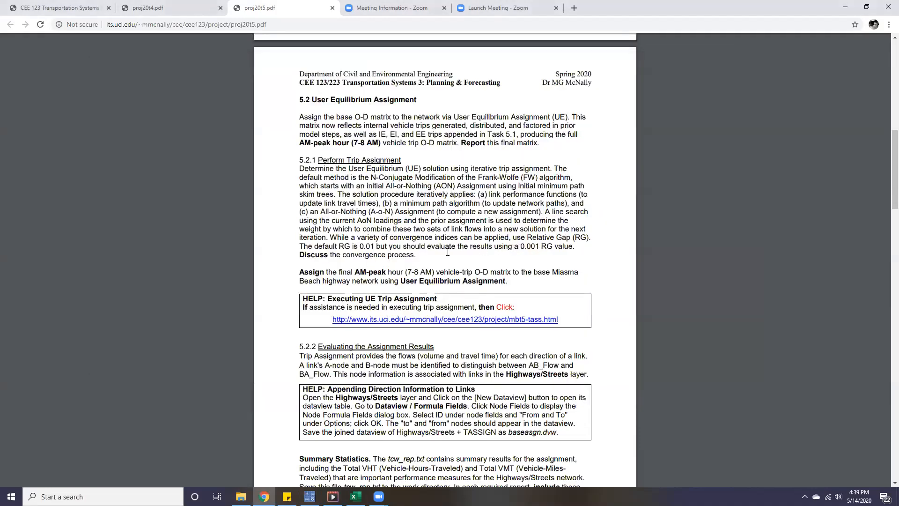
pyautogui.moveTo(462, 190); pyautogui.dragTo(475, 244)
pyautogui.click(475, 244)
pyautogui.scroll(-2, 570, 201)
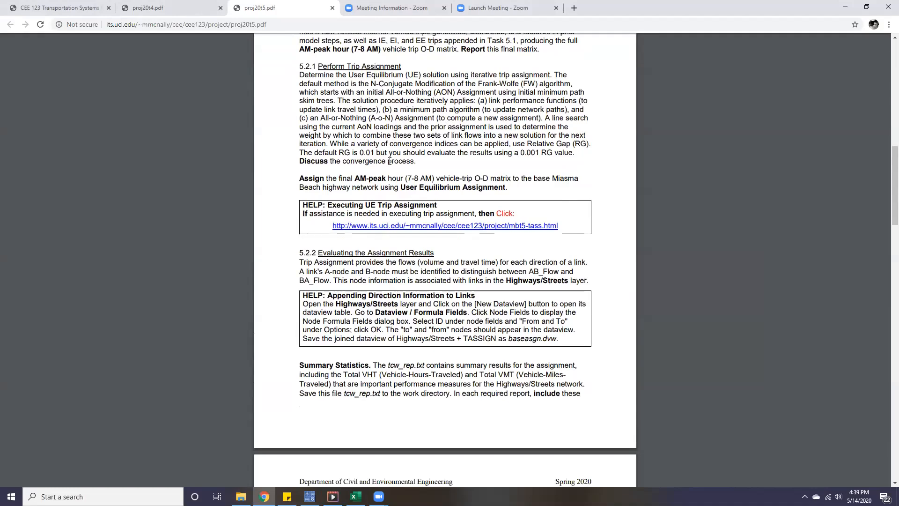
pyautogui.scroll(-1, 426, 419)
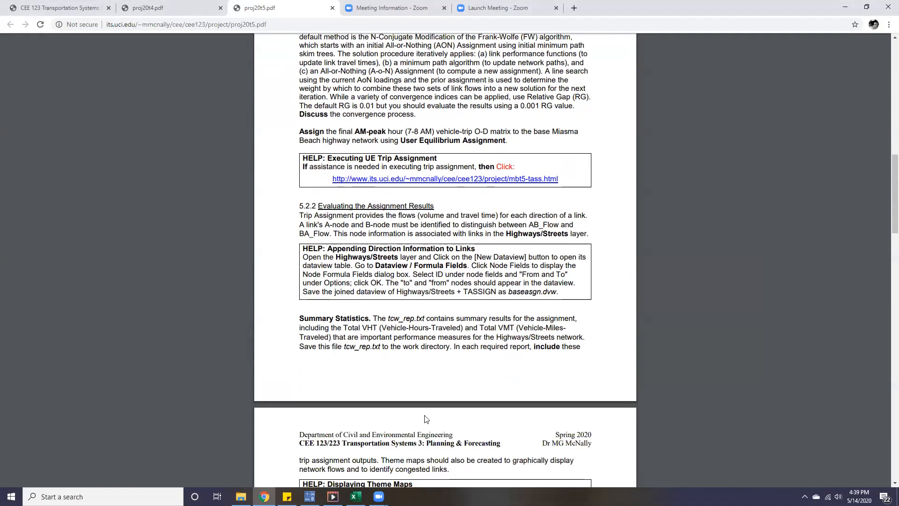
# Back in TransCAD, choose PA to OD as the matrix file and QuickSum as the matrix for the traffic assignment.
pyautogui.click(310, 497)
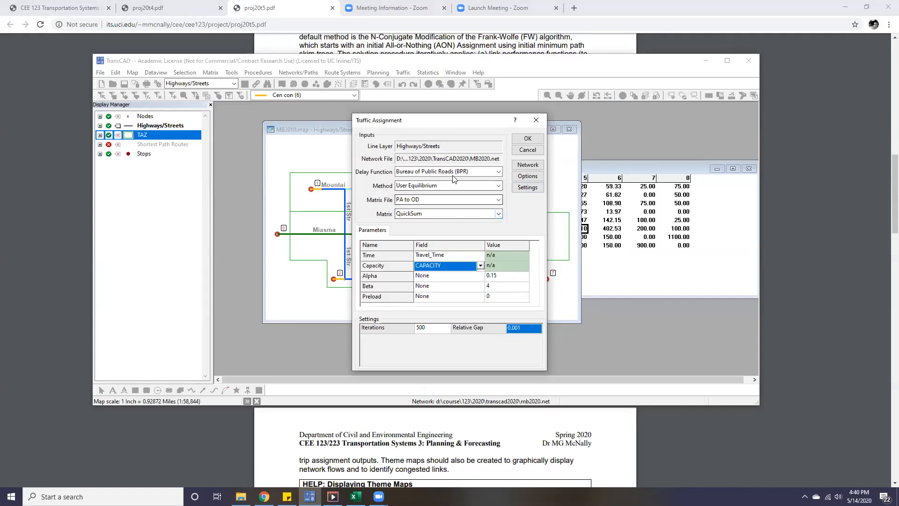
pyautogui.click(434, 201)
pyautogui.click(433, 201)
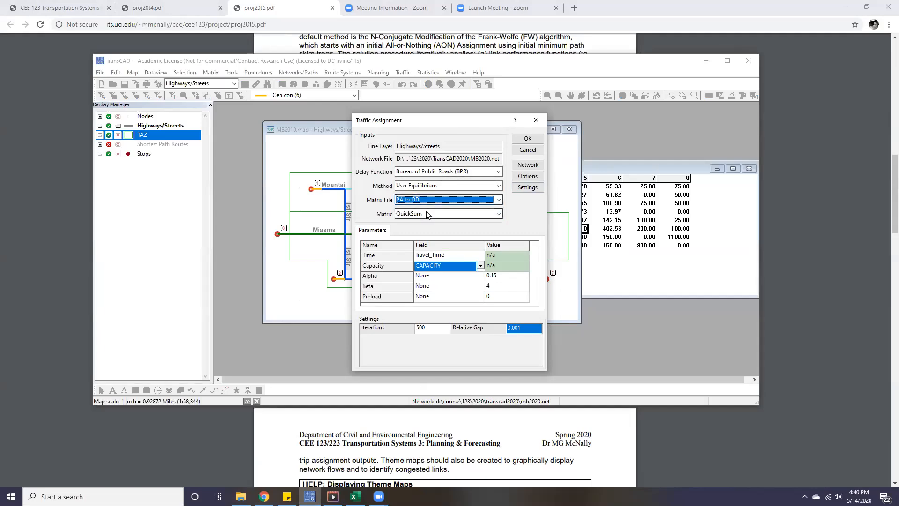
pyautogui.click(426, 212)
pyautogui.click(426, 213)
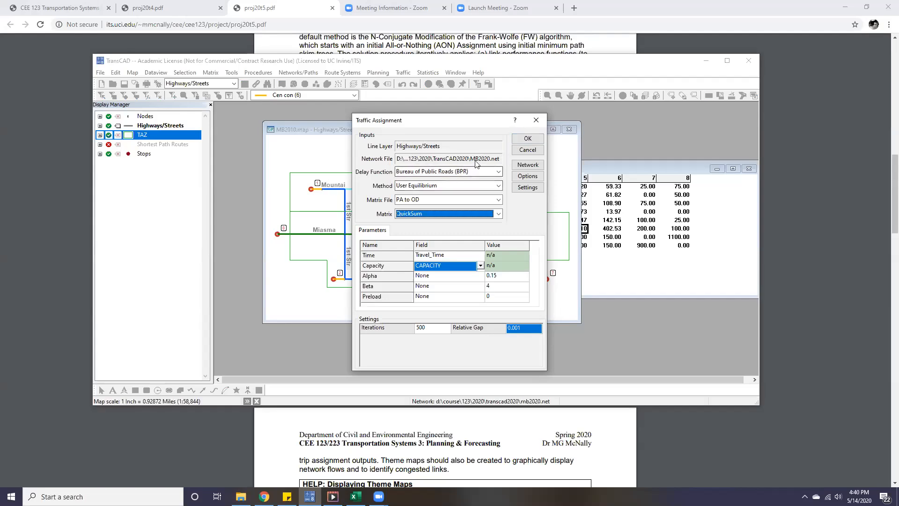
# Accept the assignment settings, create the folder "UE result 1 Base year" inside TransCAD2020 and use it as the output base folder.
pyautogui.click(538, 138)
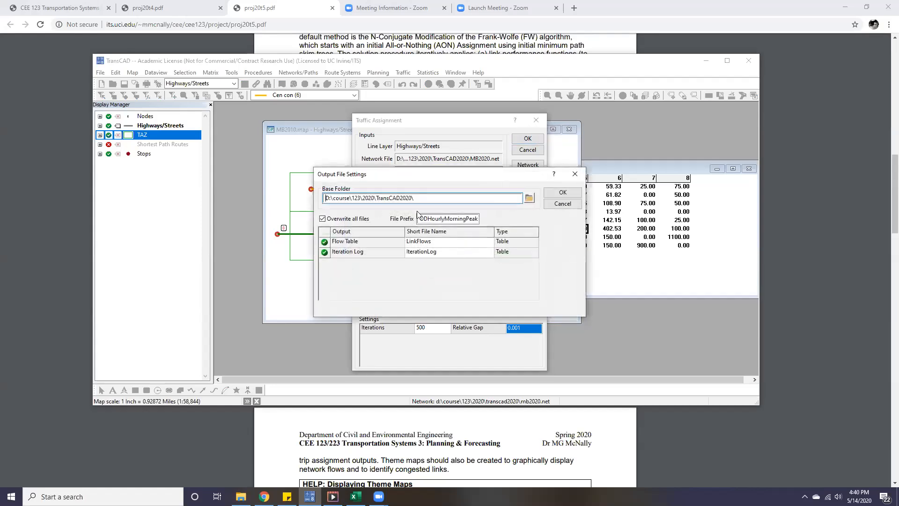
pyautogui.click(530, 197)
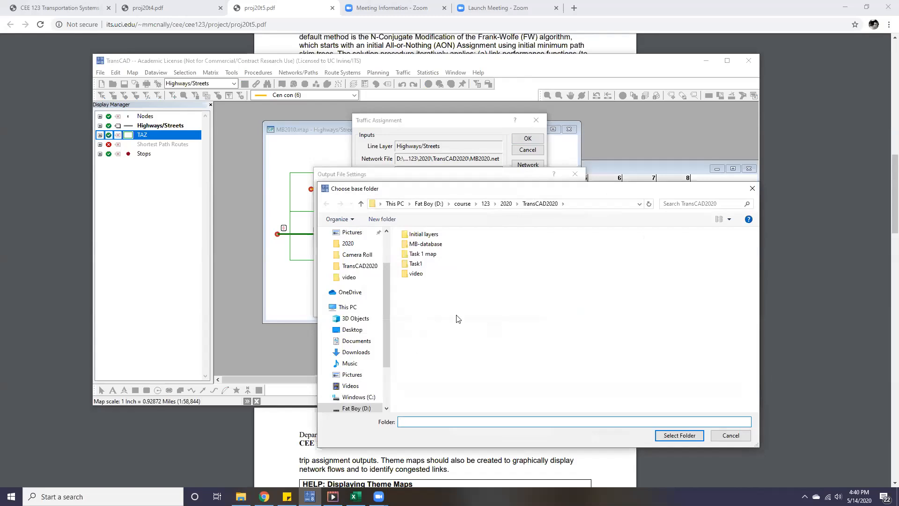
pyautogui.rightClick(457, 301)
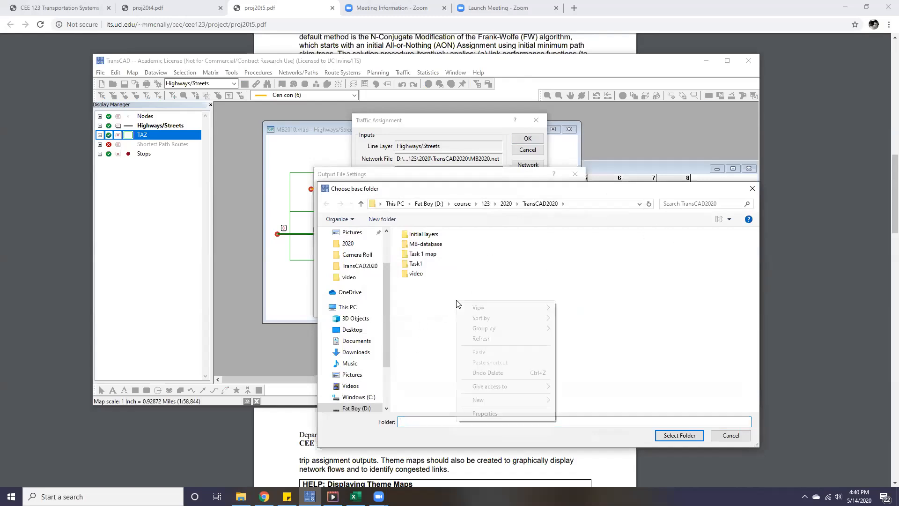
pyautogui.moveTo(515, 399)
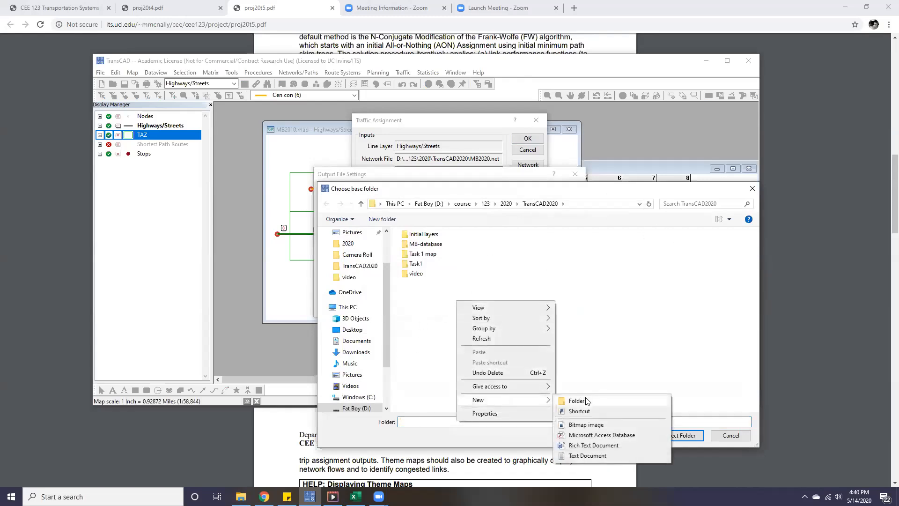
pyautogui.click(569, 399)
pyautogui.write('UE')
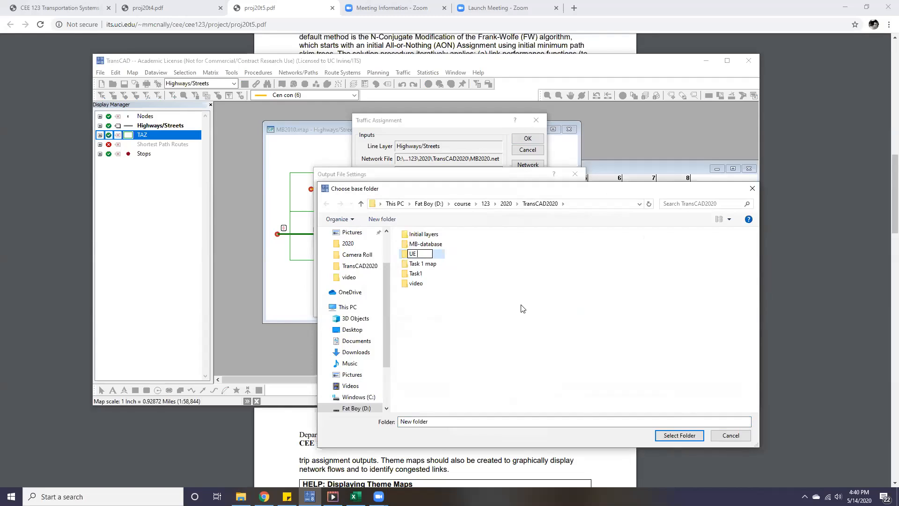
pyautogui.write(' result 1 Base year')
pyautogui.click(478, 278)
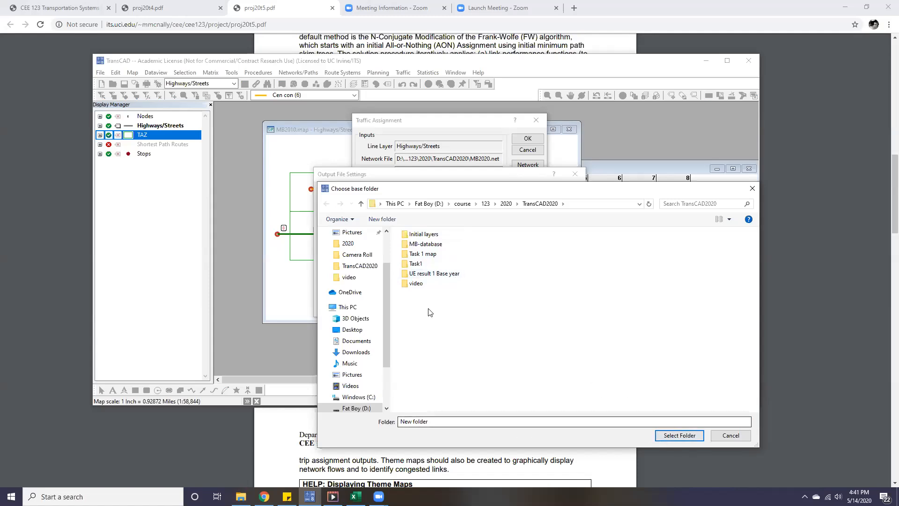
pyautogui.click(434, 274)
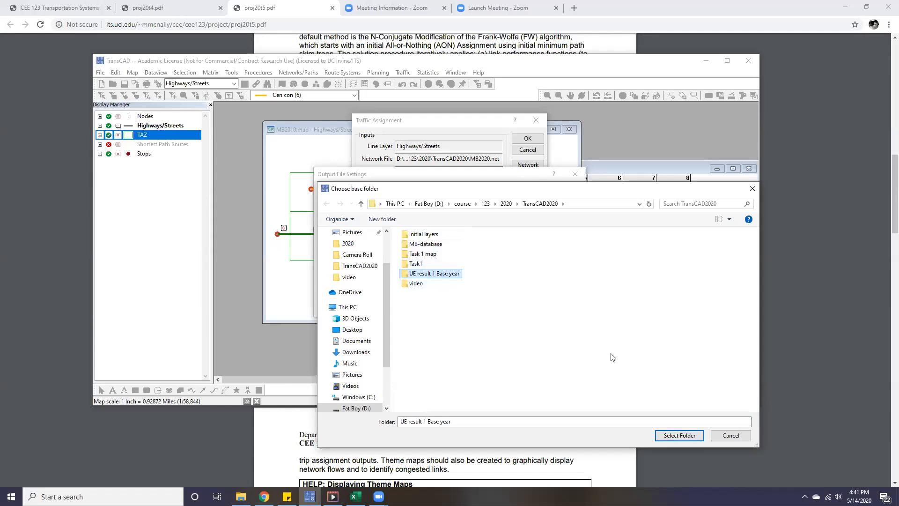
pyautogui.click(679, 435)
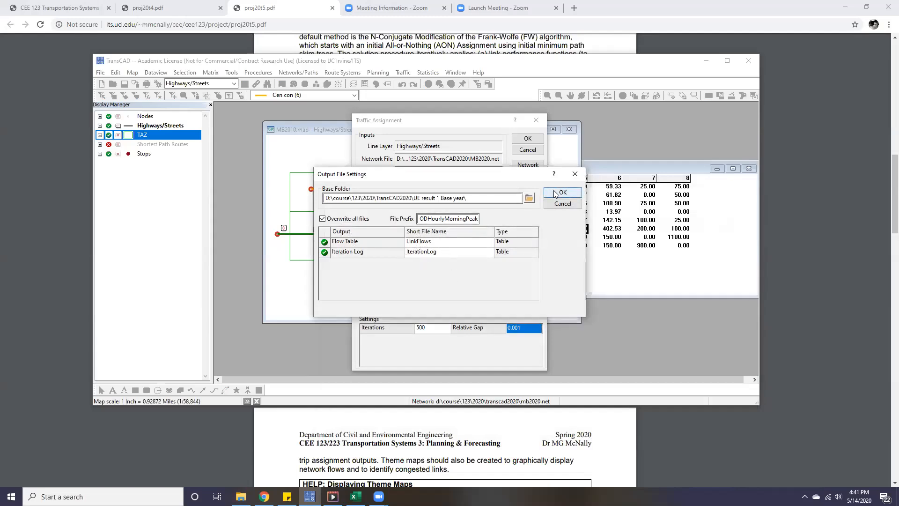
# Clear the ODHourlyMorningPeak output file prefix and run the User Equilibrium assignment.
pyautogui.click(450, 219)
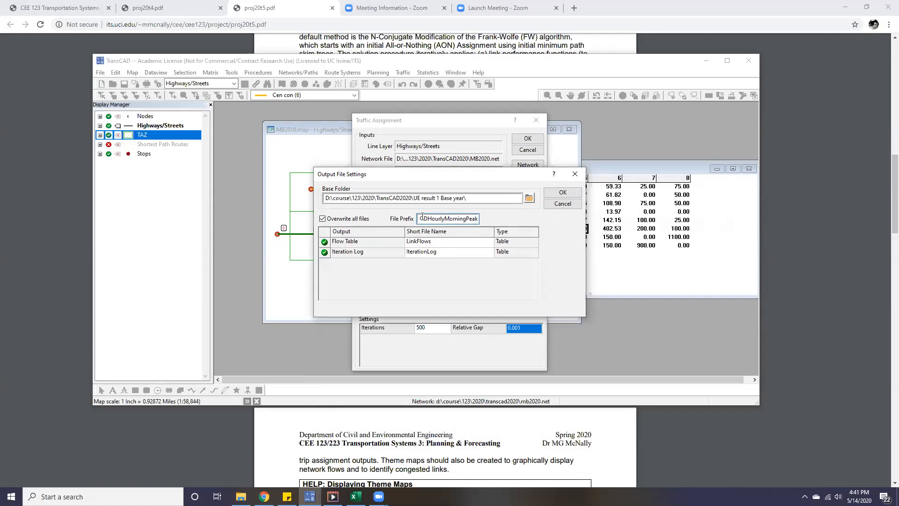
pyautogui.doubleClick(422, 217)
pyautogui.press('BackSpace')
pyautogui.click(561, 194)
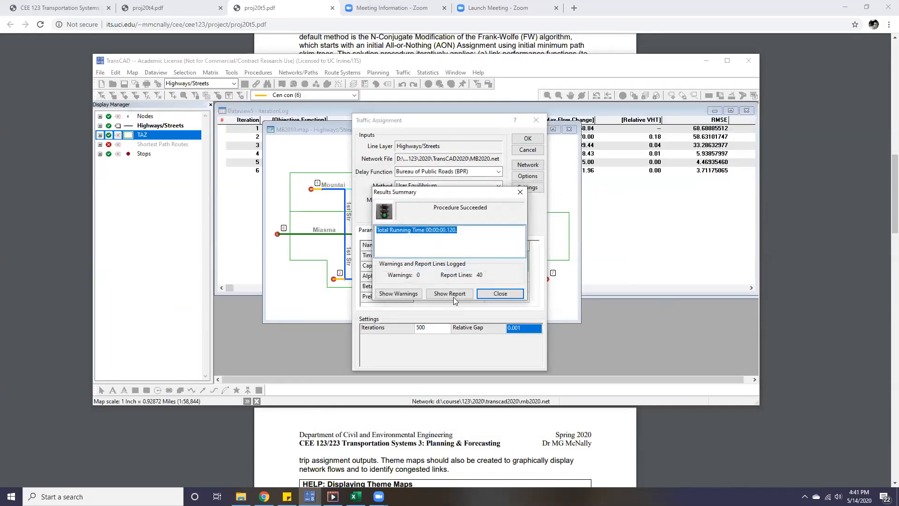
# Dismiss the assignment results summary, then bring up the IterationLog dataview and close it.
pyautogui.click(487, 293)
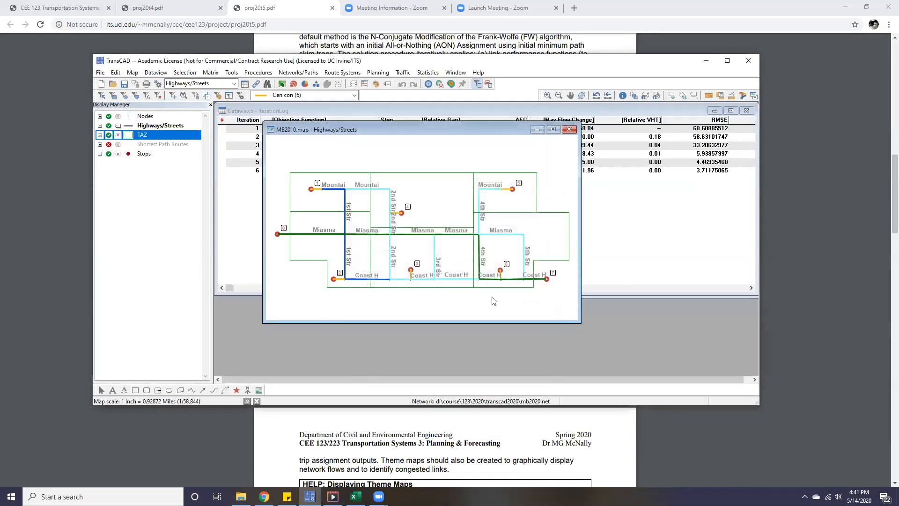
pyautogui.click(628, 209)
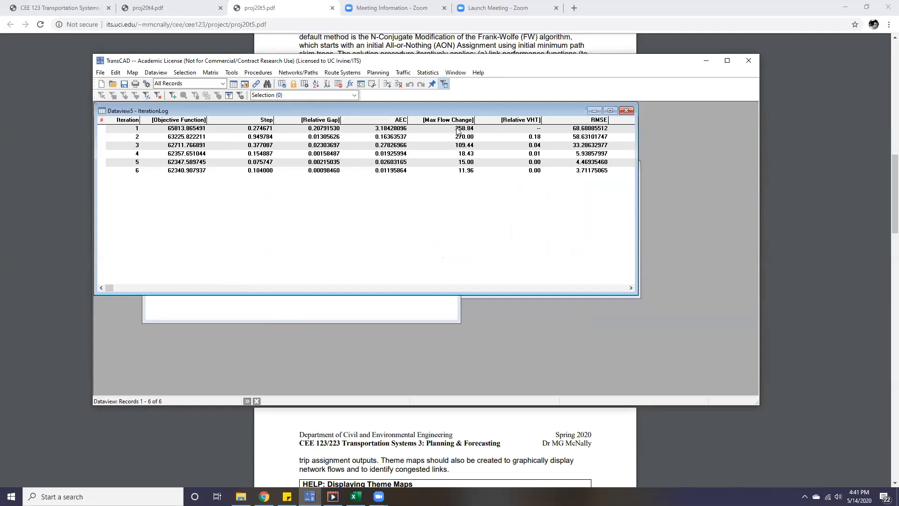
pyautogui.moveTo(464, 114); pyautogui.dragTo(498, 139)
pyautogui.click(662, 135)
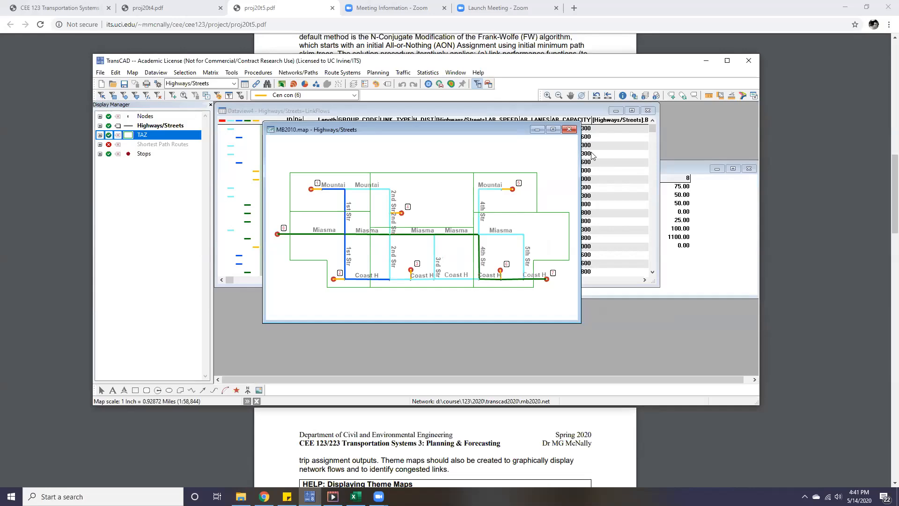
# Maximize the Highways/Streets+LinkFlows dataview and sort its records by GROUP_CODE in ascending order.
pyautogui.click(627, 155)
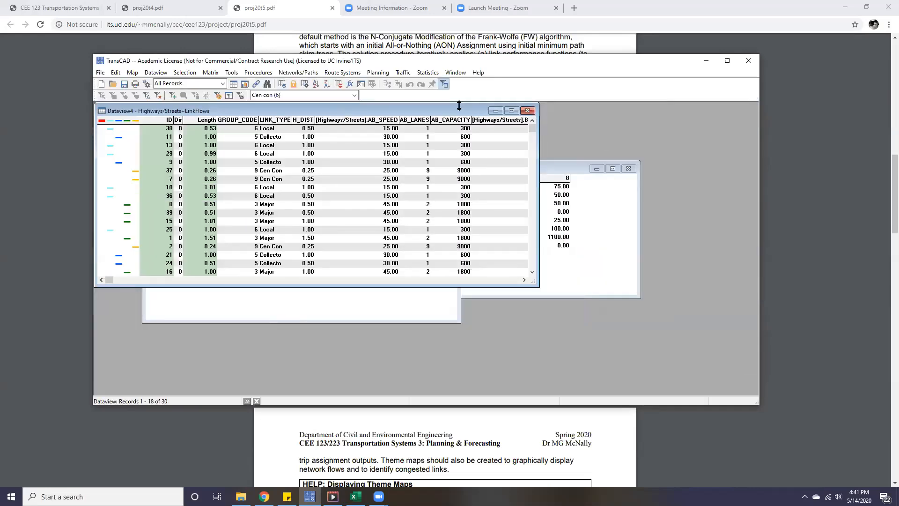
pyautogui.moveTo(459, 106); pyautogui.dragTo(502, 124)
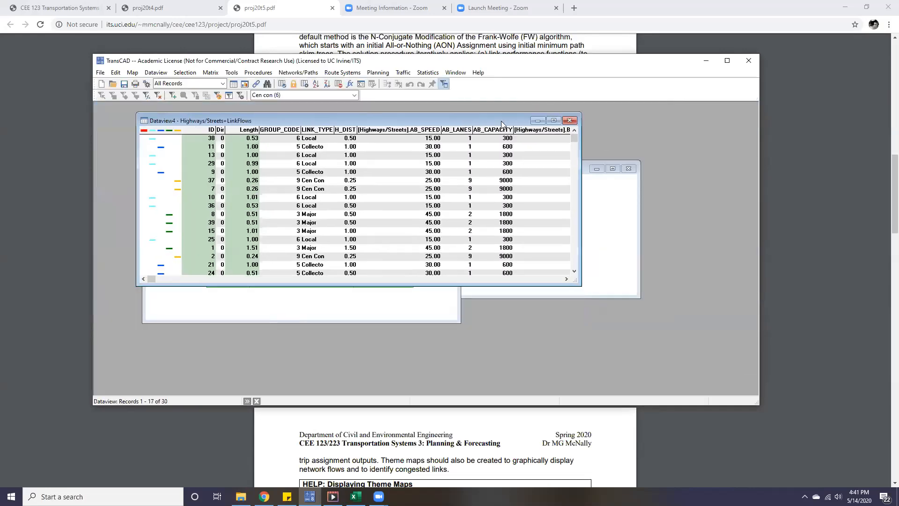
pyautogui.doubleClick(501, 122)
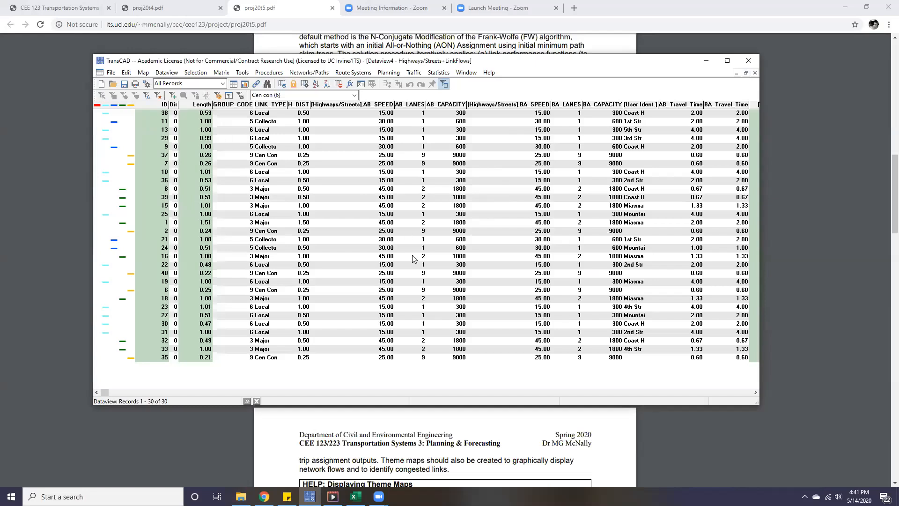
pyautogui.rightClick(247, 105)
pyautogui.click(271, 114)
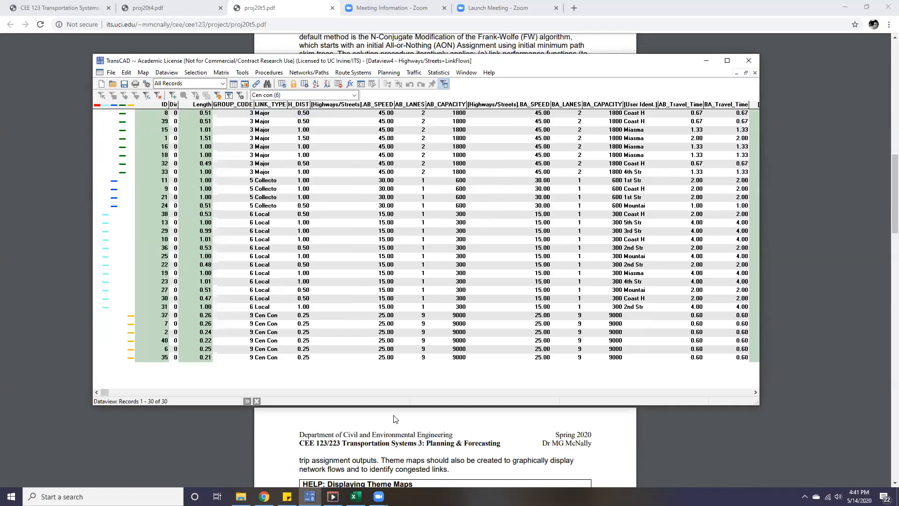
# Examine the AB, BA and total flow columns and the AB and BA time columns of the assigned links.
pyautogui.click(399, 393)
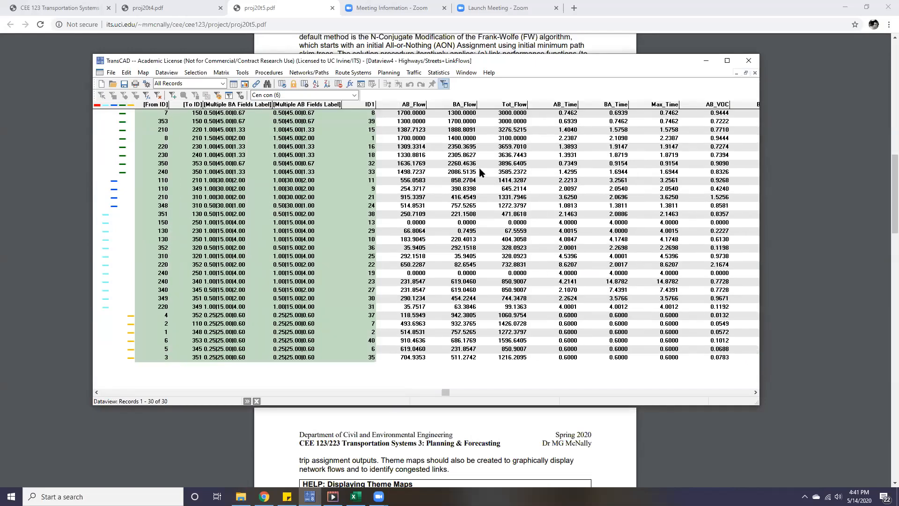
pyautogui.click(419, 105)
pyautogui.click(447, 105)
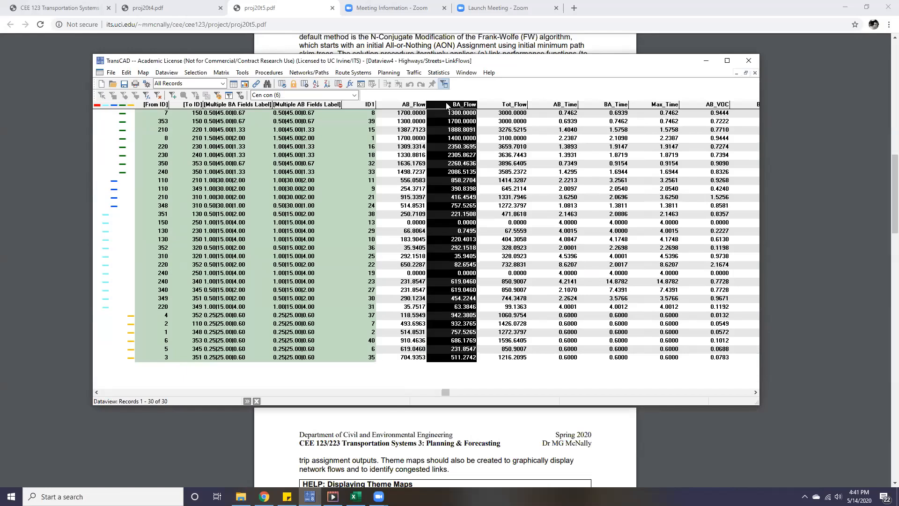
pyautogui.click(511, 106)
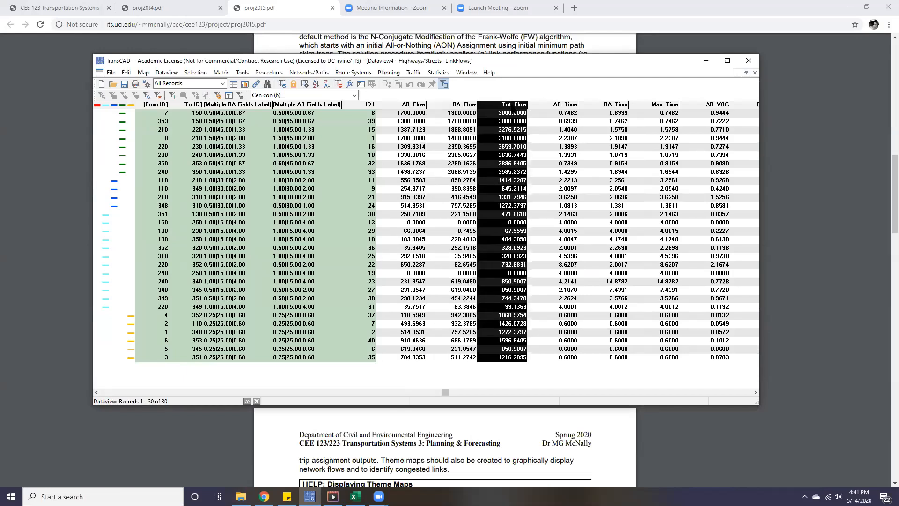
pyautogui.click(565, 105)
pyautogui.click(617, 105)
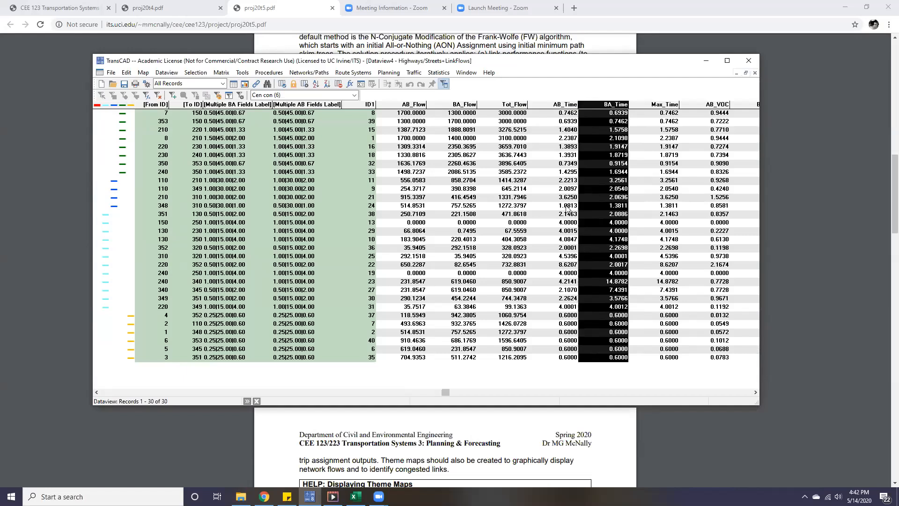
pyautogui.click(564, 105)
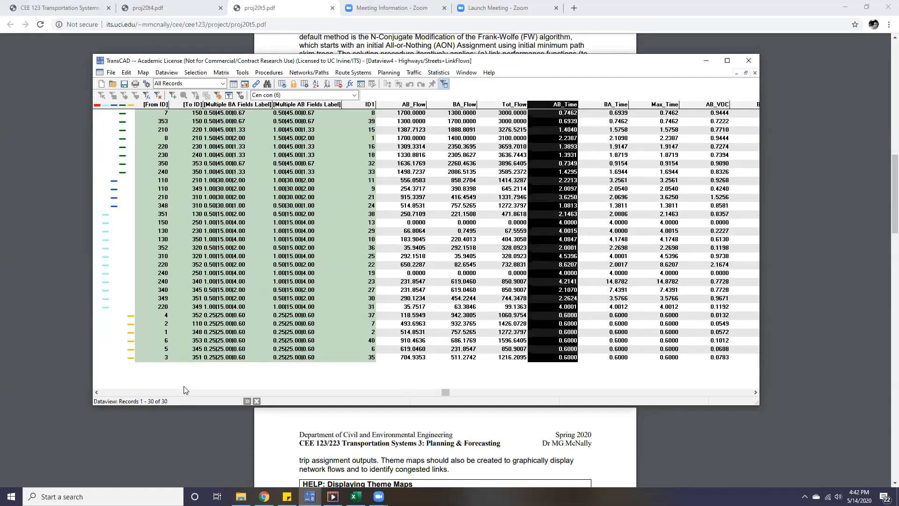
# Compare the input AB_Travel_Time and BA_Travel_Time columns with the assigned link times.
pyautogui.click(216, 392)
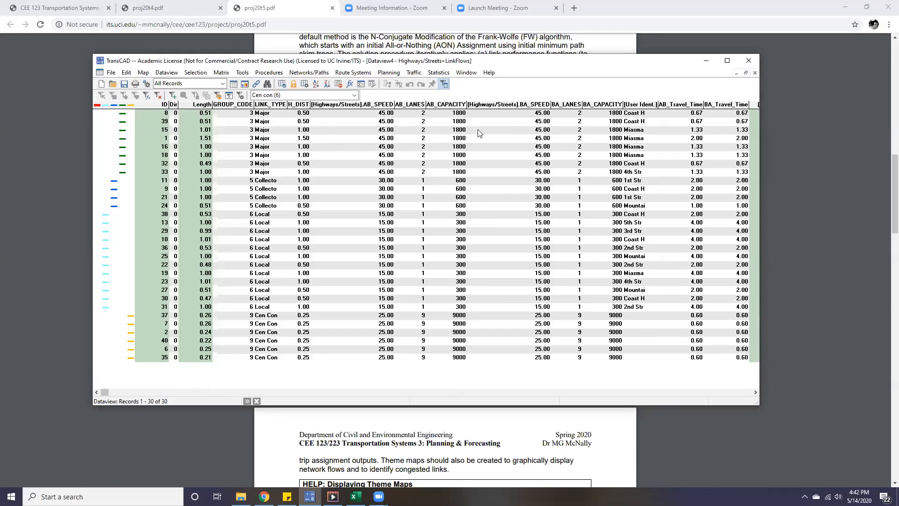
pyautogui.click(683, 106)
pyautogui.click(725, 106)
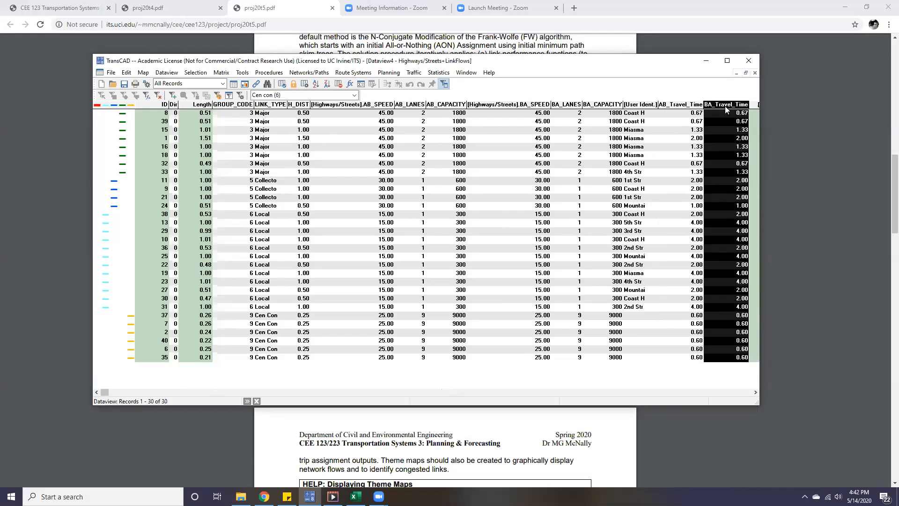
pyautogui.click(664, 392)
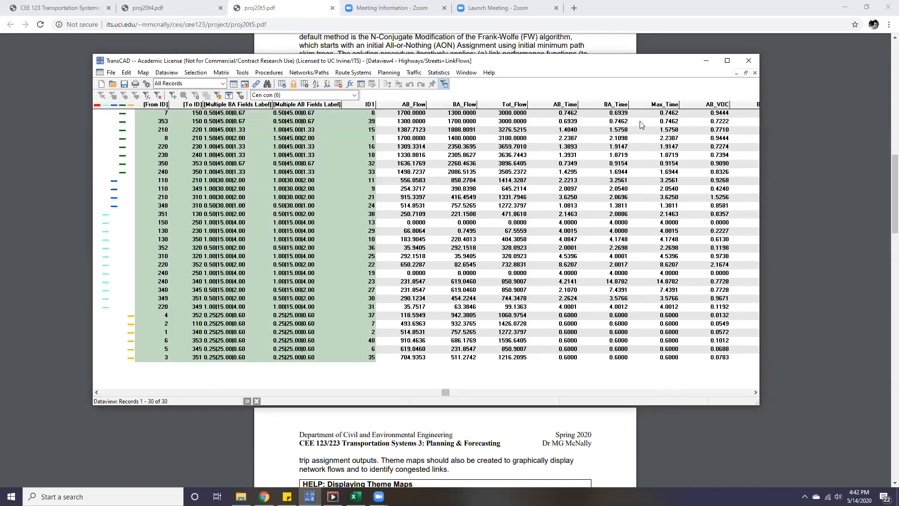
# Review the volume-to-capacity, VMT, VHT and link speed columns of the assignment results.
pyautogui.click(755, 392)
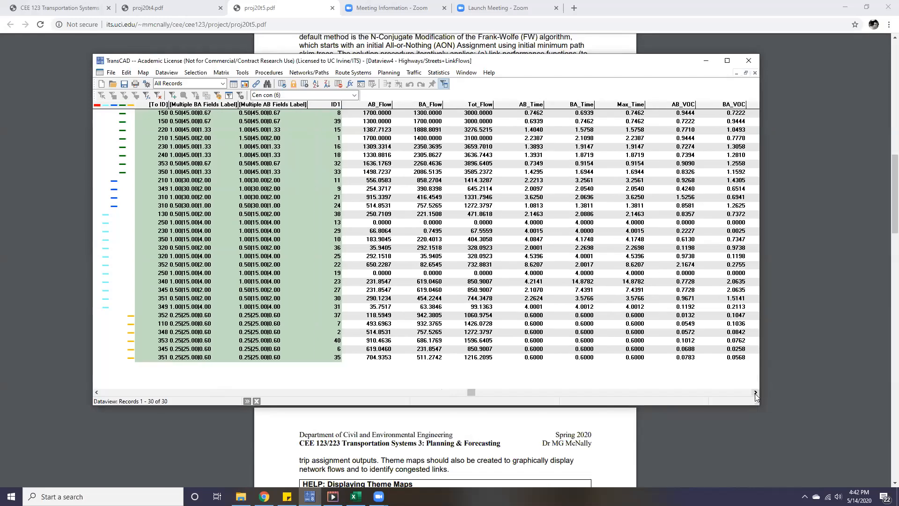
pyautogui.click(755, 392)
pyautogui.click(755, 393)
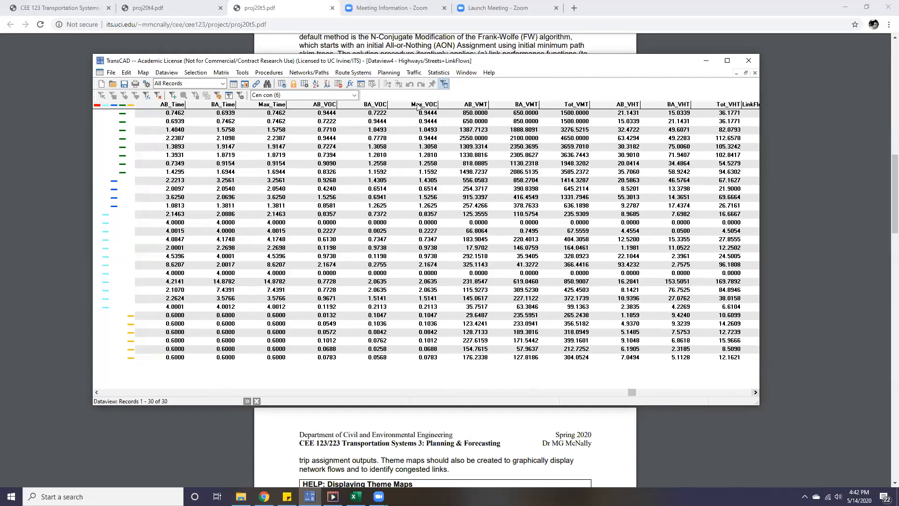
pyautogui.click(455, 107)
pyautogui.click(527, 107)
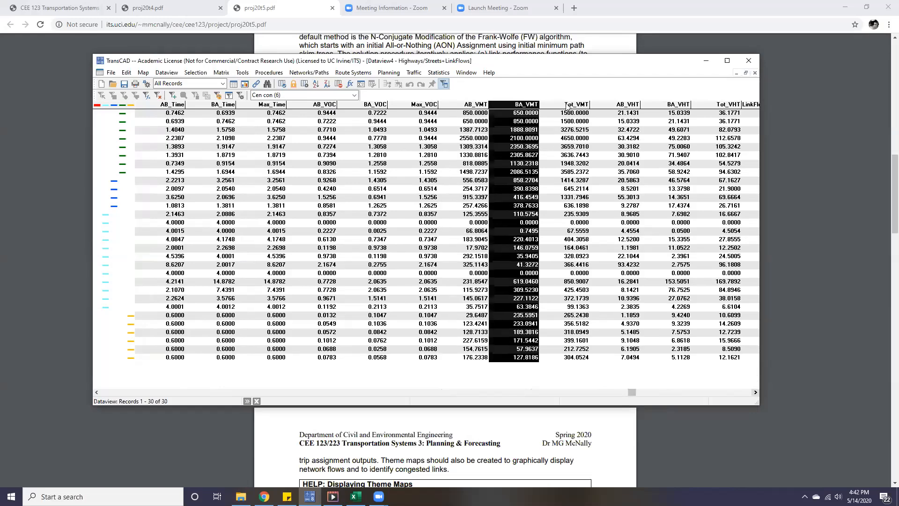
pyautogui.click(568, 107)
pyautogui.click(627, 105)
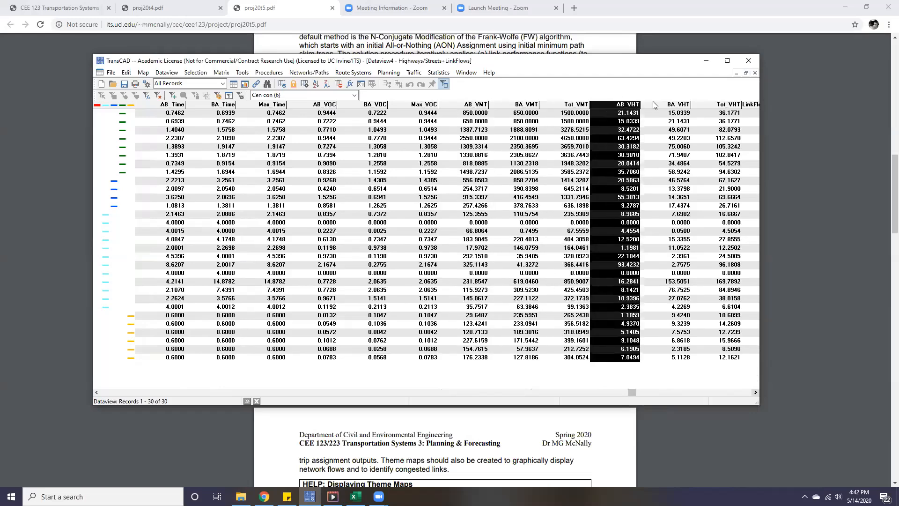
pyautogui.click(656, 105)
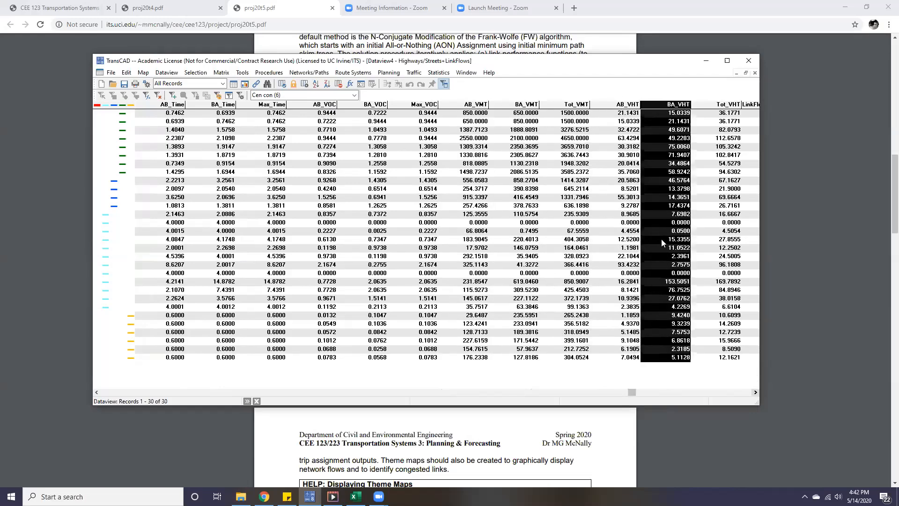
pyautogui.click(659, 393)
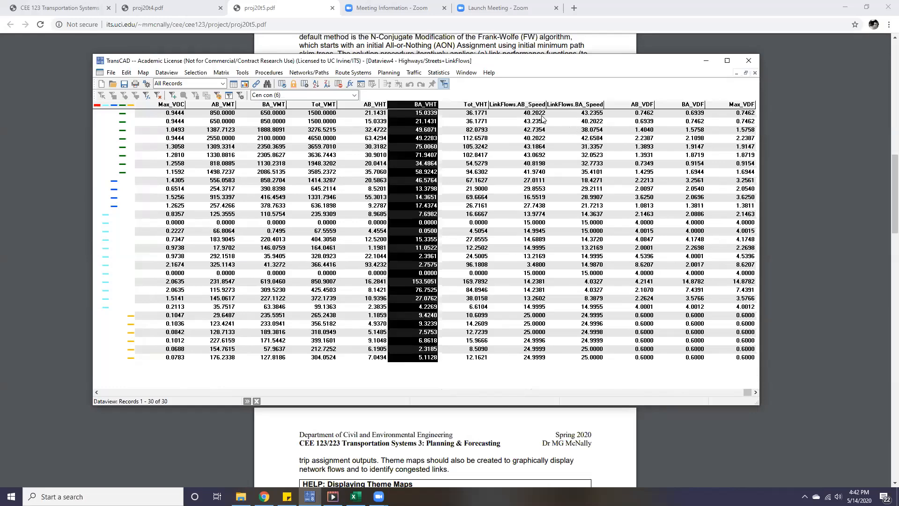